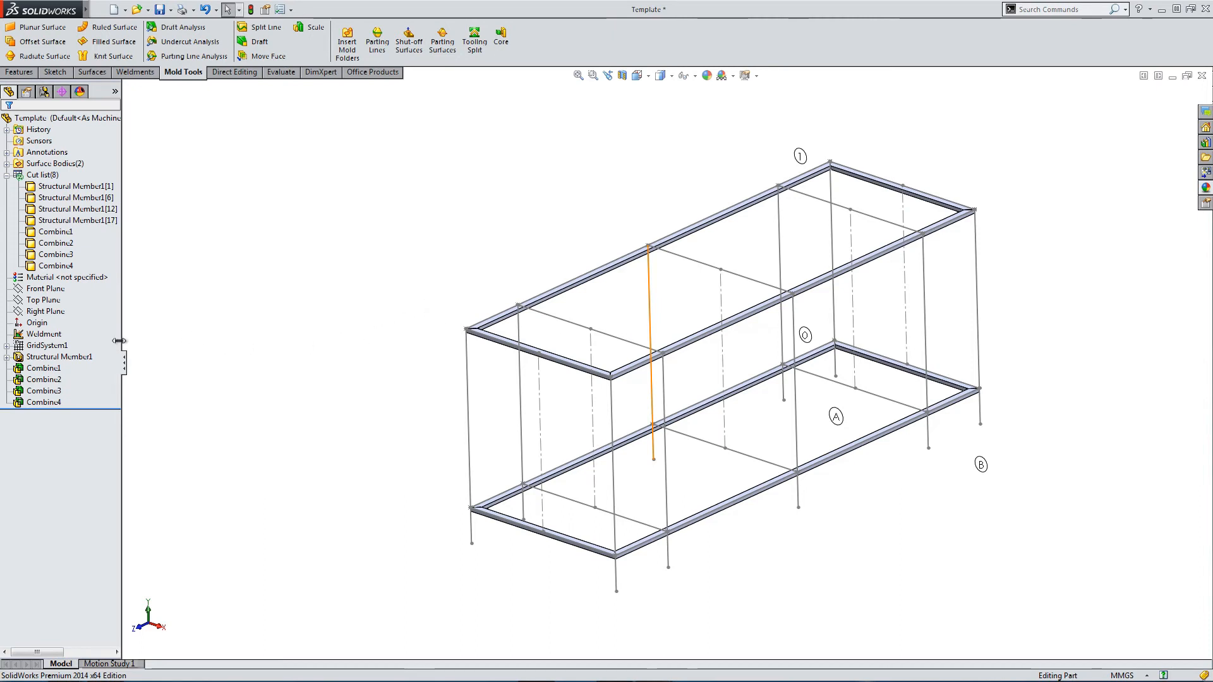
- Edit the Frame 20 x 10 structural member, adding a third group from the three upper and three lower intermediate crossbar lines
{"action": "left_click", "coordinate": [52, 358]}
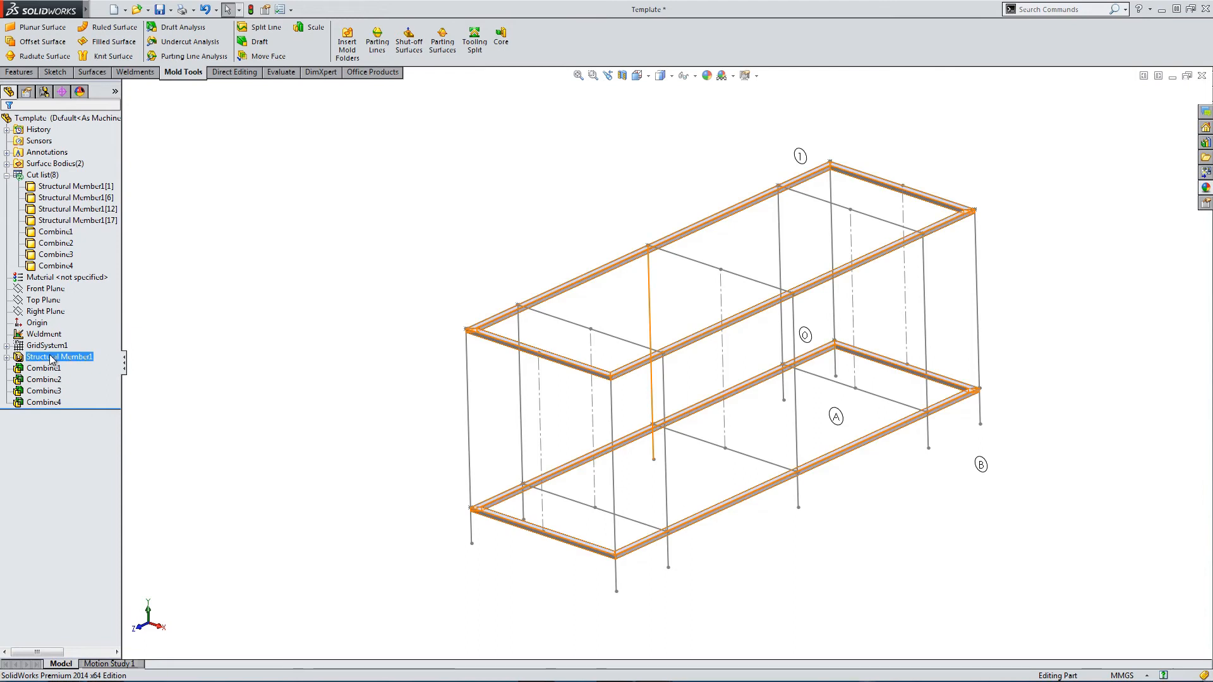
{"action": "right_click", "coordinate": [52, 359]}
{"action": "left_click", "coordinate": [56, 334]}
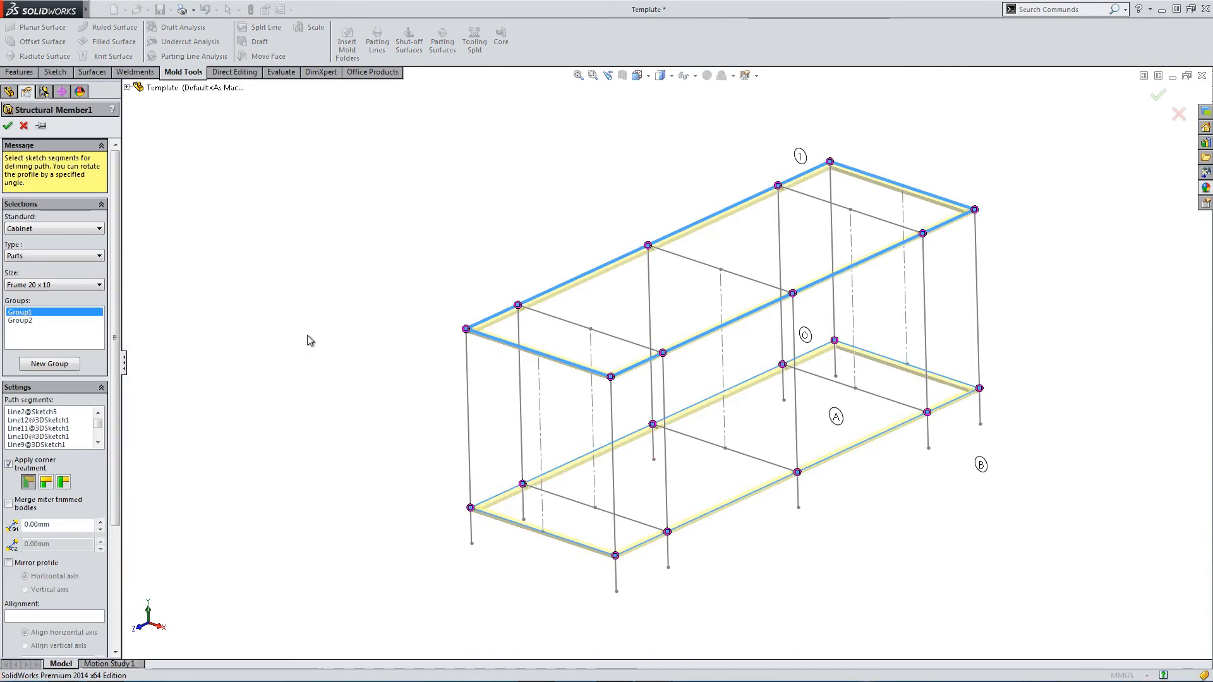
{"action": "left_click", "coordinate": [49, 364]}
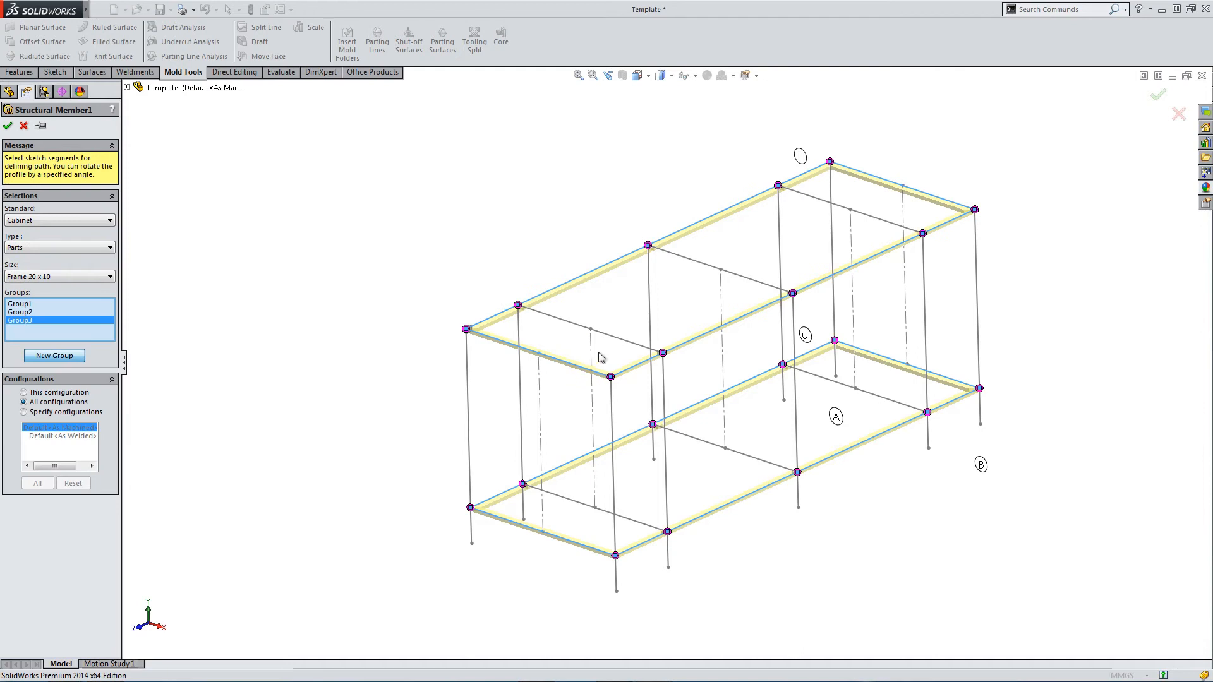
{"action": "left_click", "coordinate": [551, 323]}
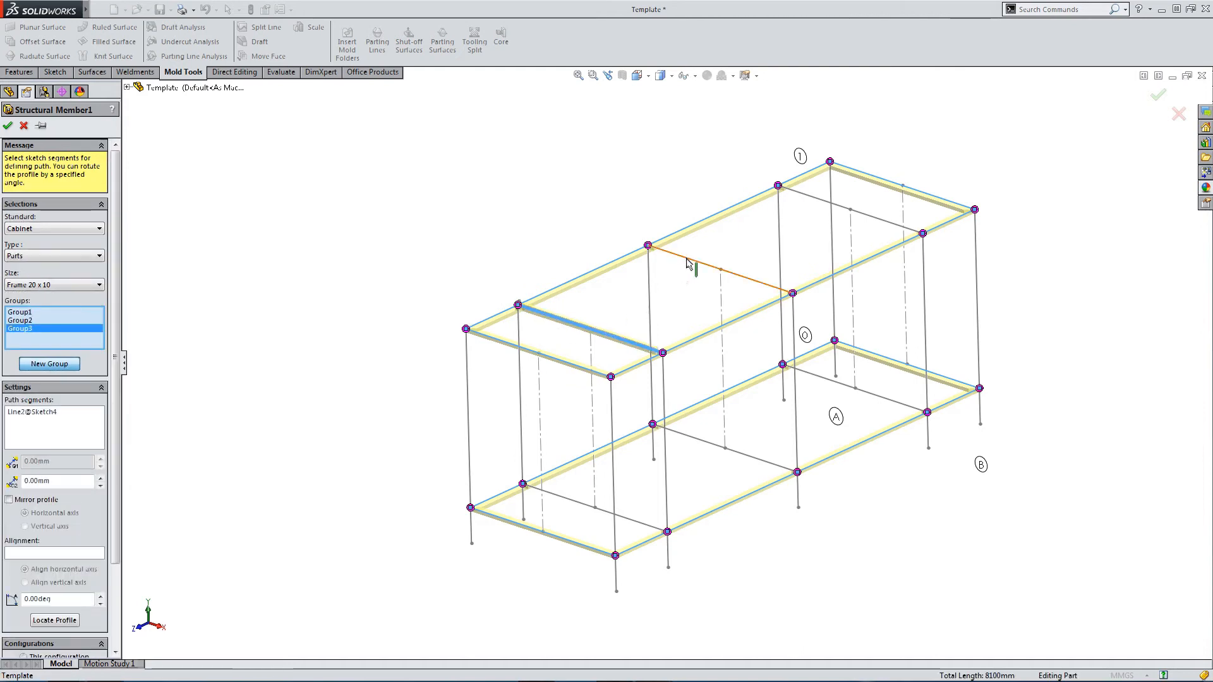
{"action": "left_click", "coordinate": [690, 265]}
{"action": "left_click", "coordinate": [812, 197]}
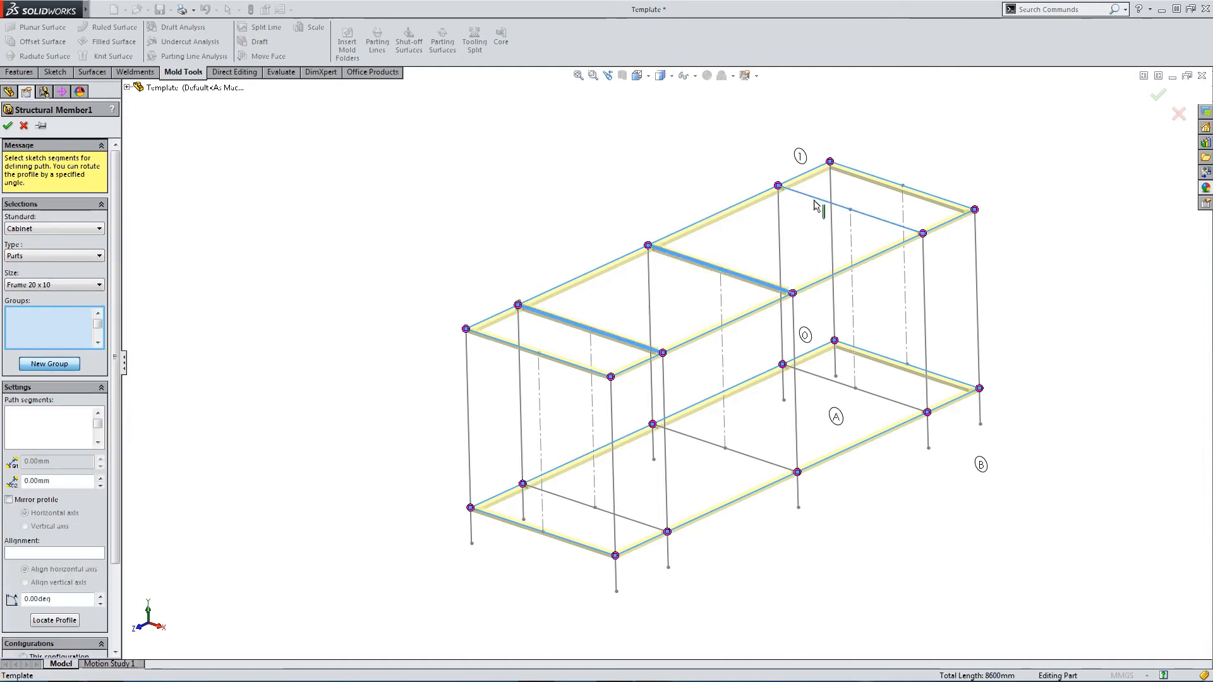
{"action": "left_click", "coordinate": [847, 387]}
{"action": "left_click", "coordinate": [702, 441]}
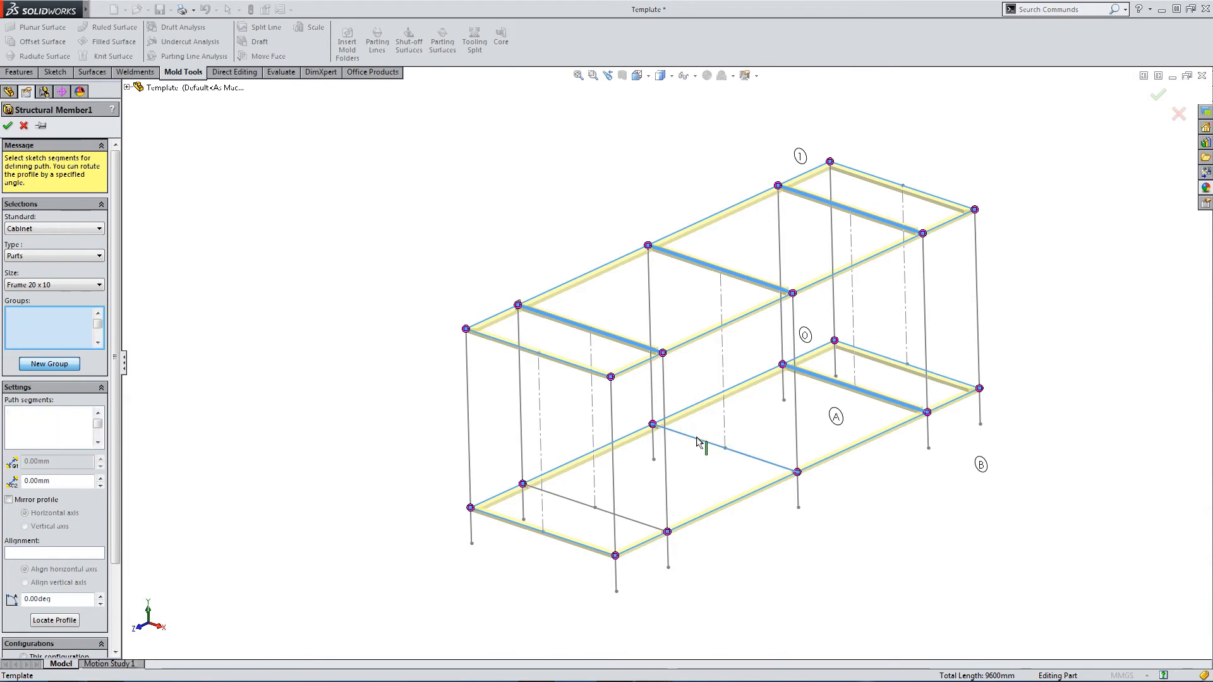
{"action": "left_click", "coordinate": [574, 505]}
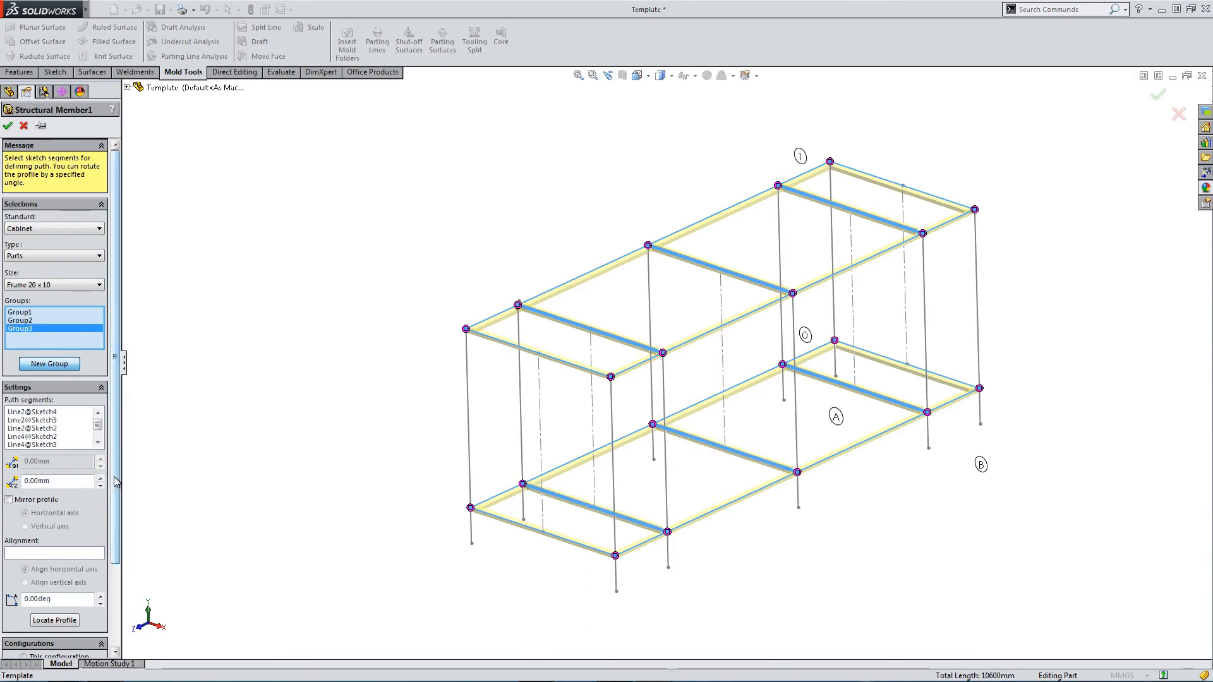
- Rotate the crossbar group's profile by 90 degrees and align the midpoint of its upper edge with the path
{"action": "scroll", "coordinate": [114, 504], "scroll_direction": "down", "scroll_amount": 3}
{"action": "left_click", "coordinate": [55, 529]}
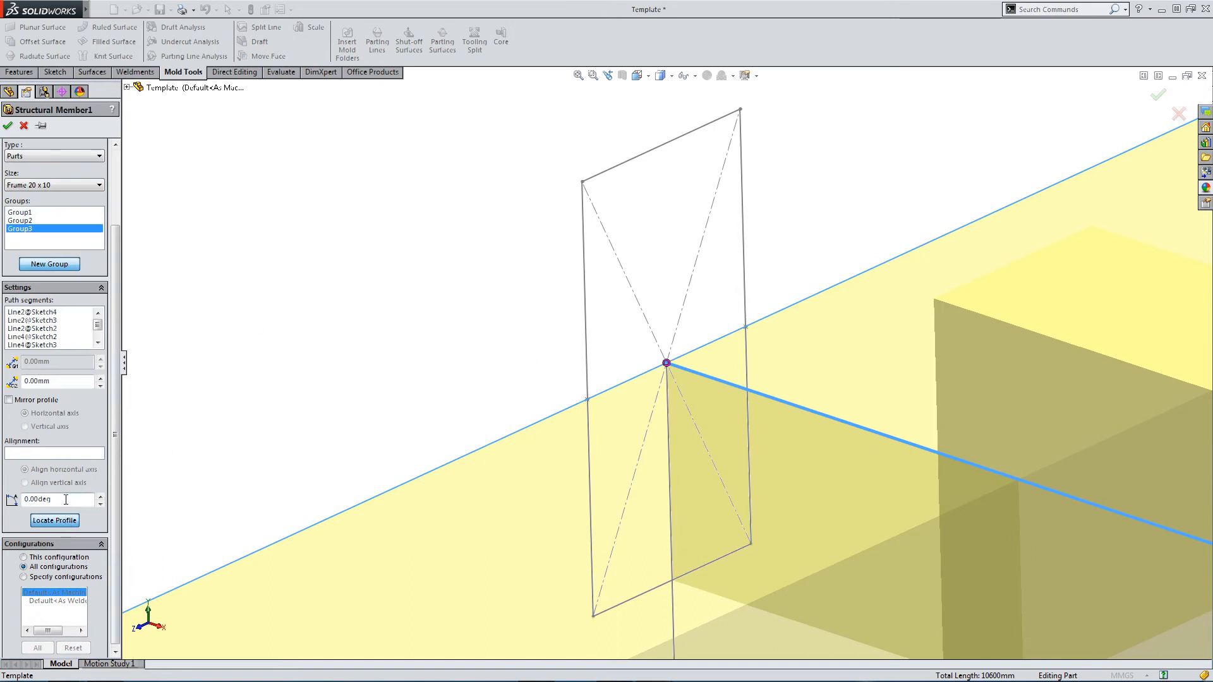
{"action": "type", "text": "90"}
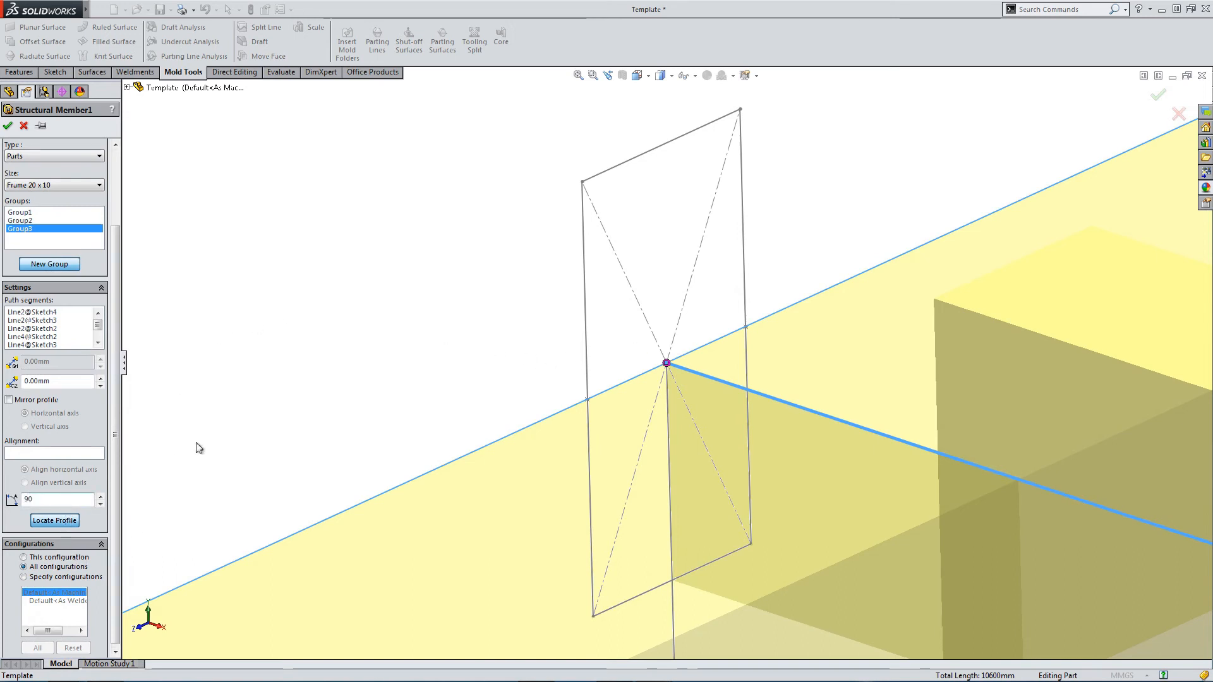
{"action": "key", "text": "Return"}
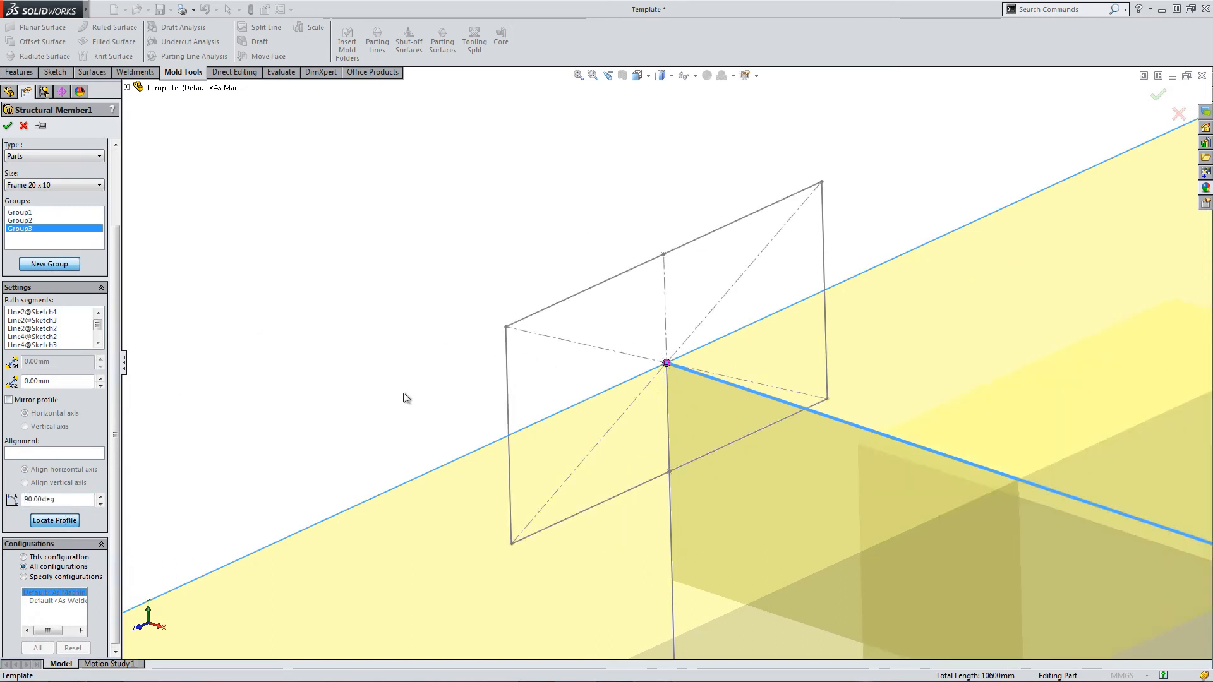
{"action": "left_click", "coordinate": [664, 256]}
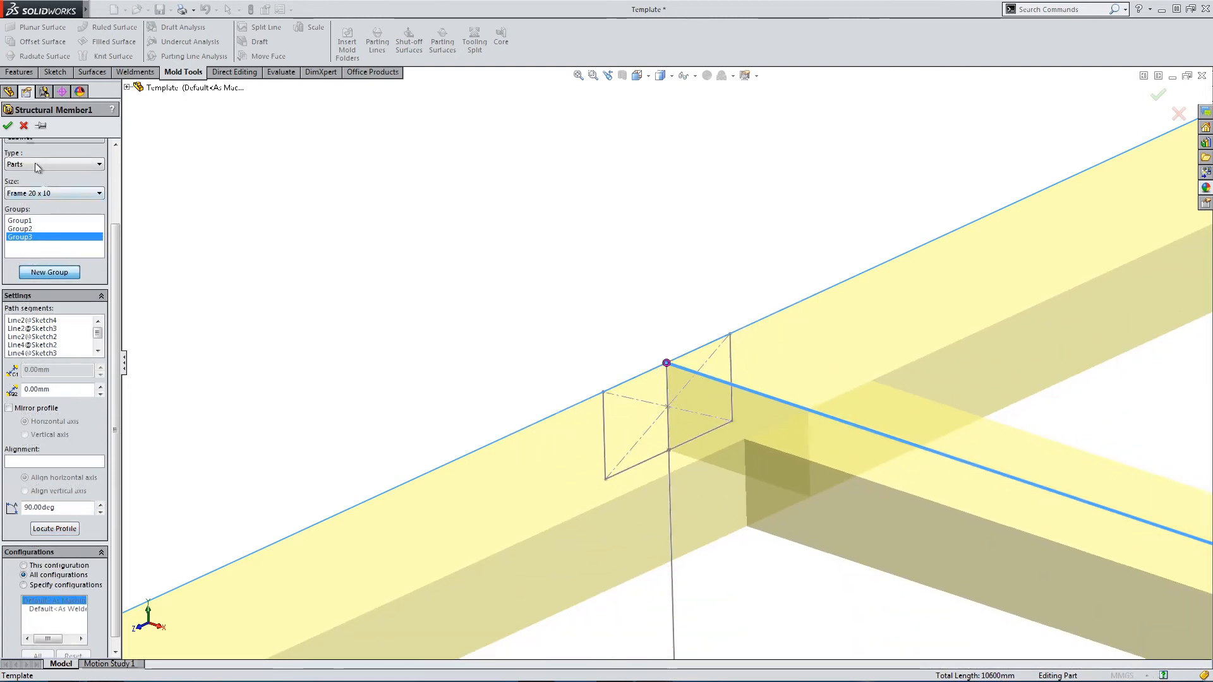
{"action": "left_click", "coordinate": [8, 125]}
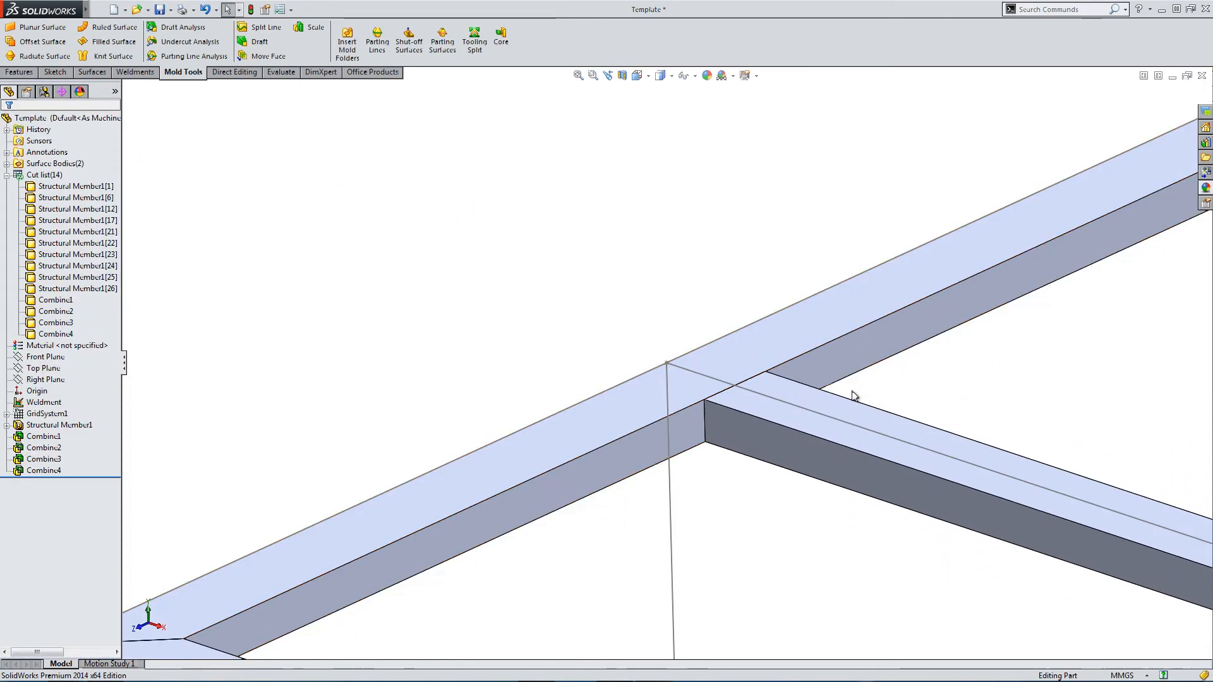
{"action": "scroll", "coordinate": [712, 401], "scroll_direction": "up", "scroll_amount": 3}
{"action": "scroll", "coordinate": [955, 377], "scroll_direction": "down", "scroll_amount": 1}
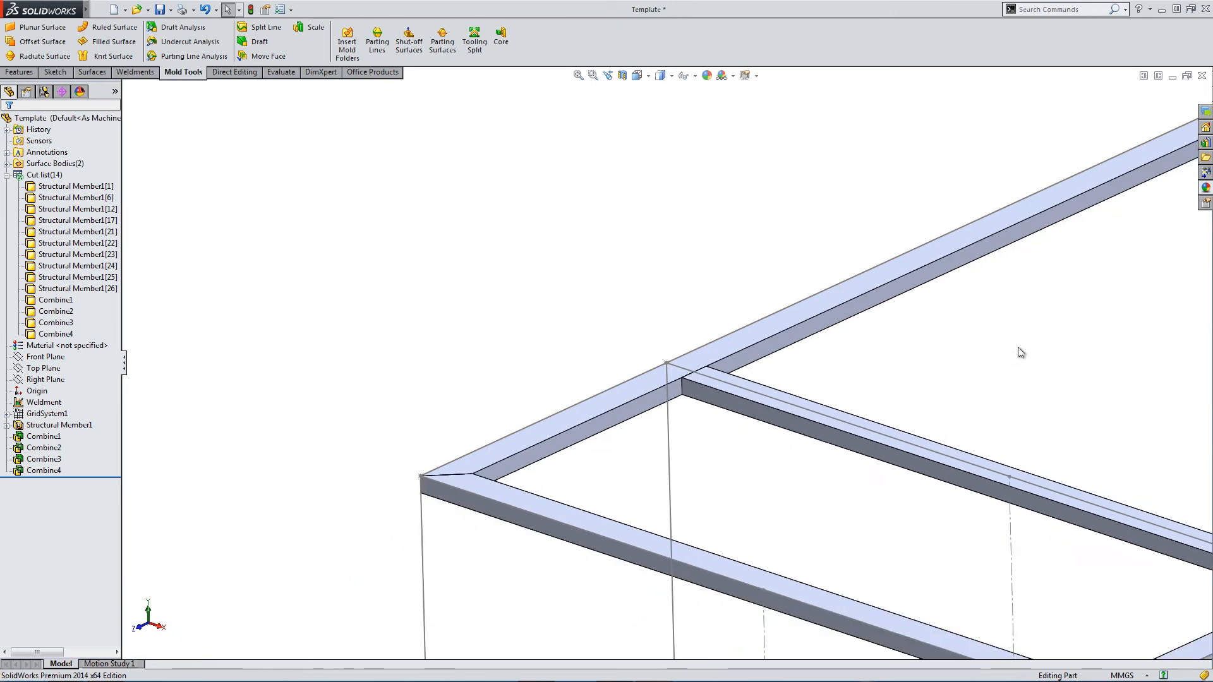
{"action": "scroll", "coordinate": [1040, 341], "scroll_direction": "up", "scroll_amount": 5}
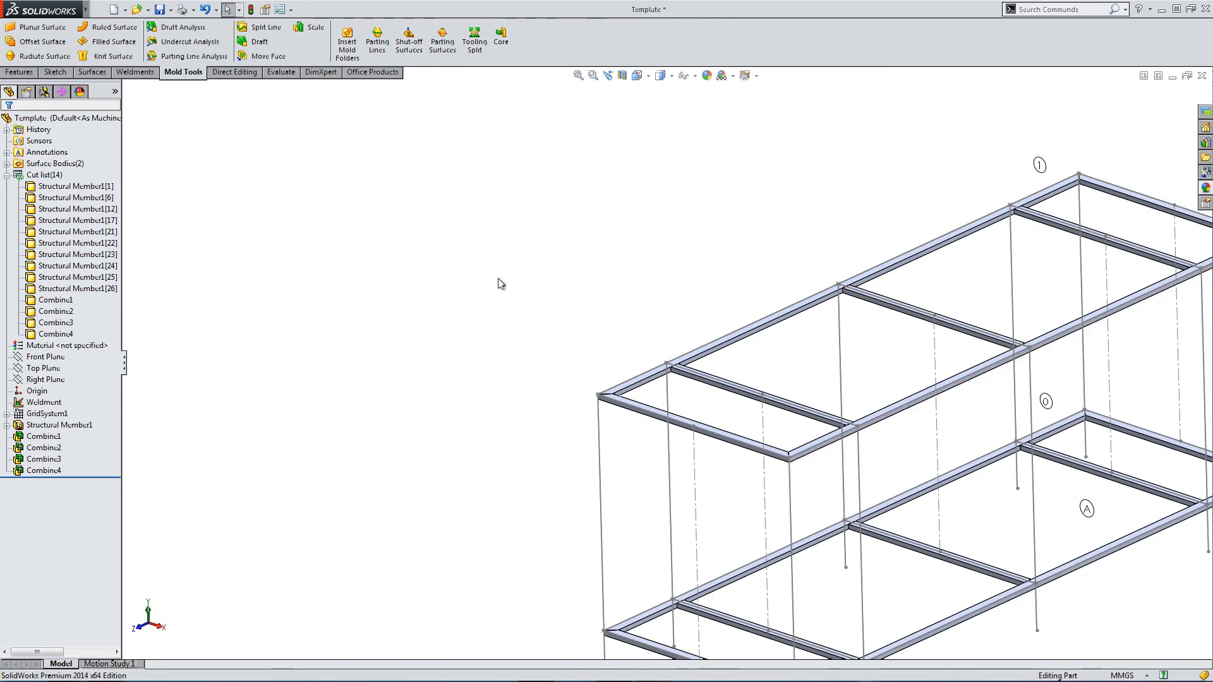
{"action": "scroll", "coordinate": [933, 302], "scroll_direction": "up", "scroll_amount": 2}
{"action": "middle_click_drag", "start_coordinate": [1030, 331], "coordinate": [932, 359], "text": "ctrl"}
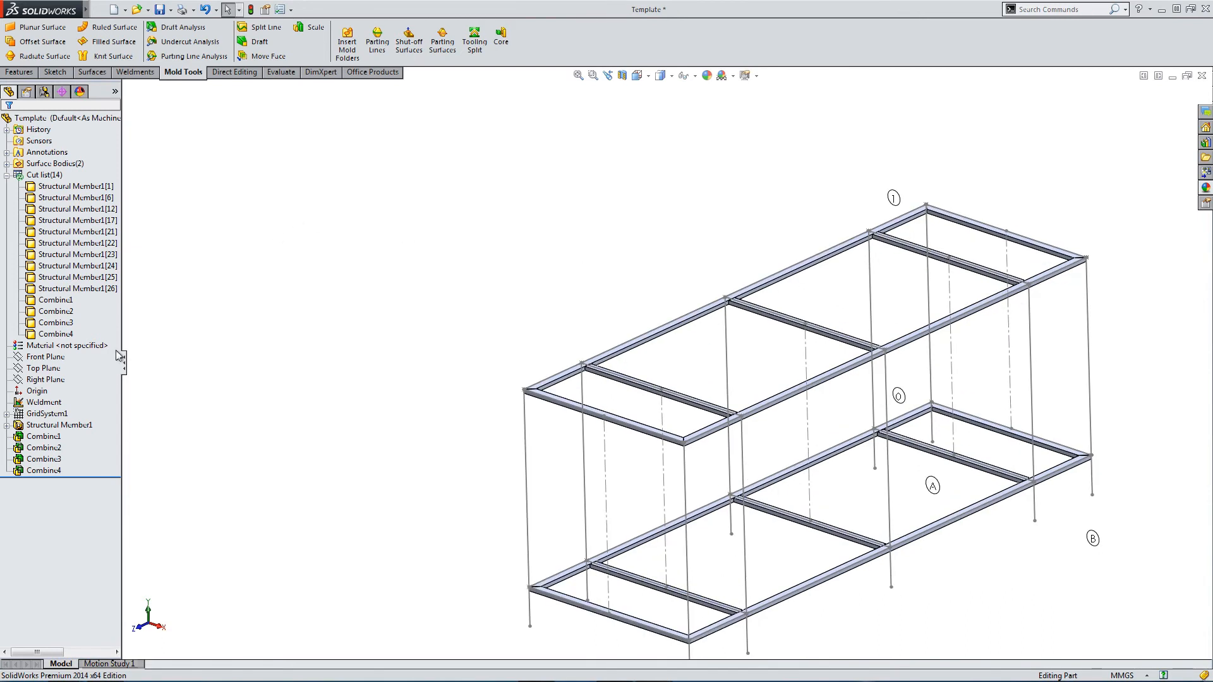
{"action": "left_click", "coordinate": [51, 186]}
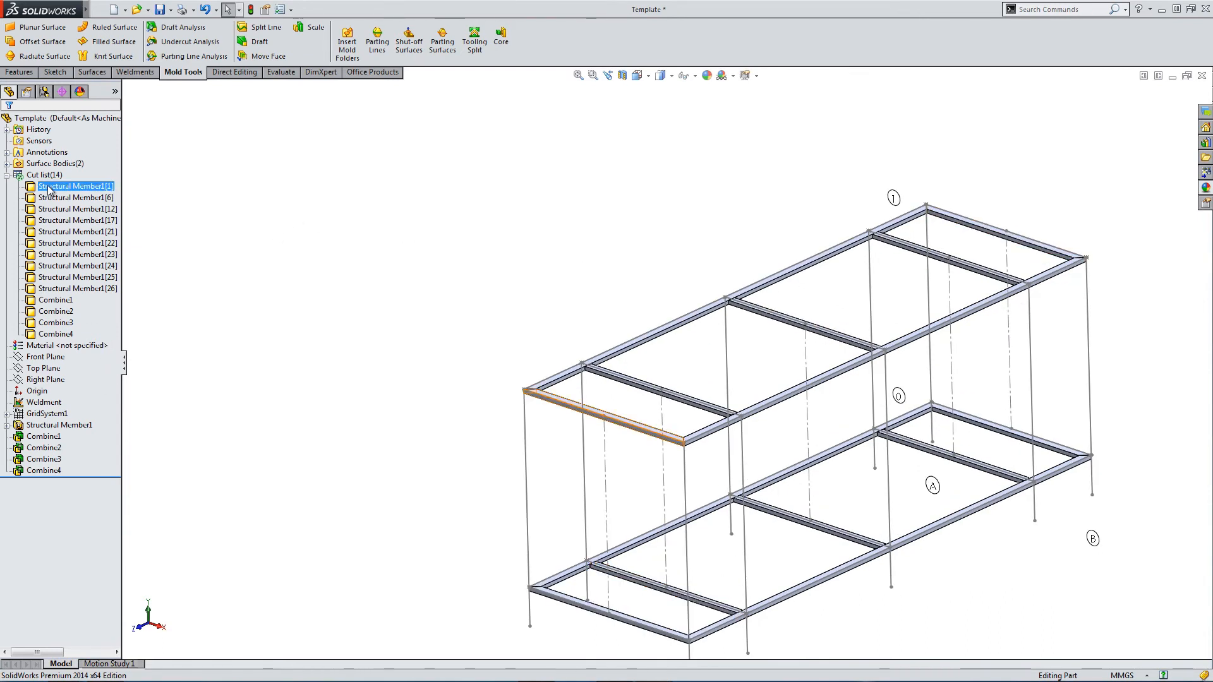
{"action": "left_click", "coordinate": [77, 299], "text": "shift"}
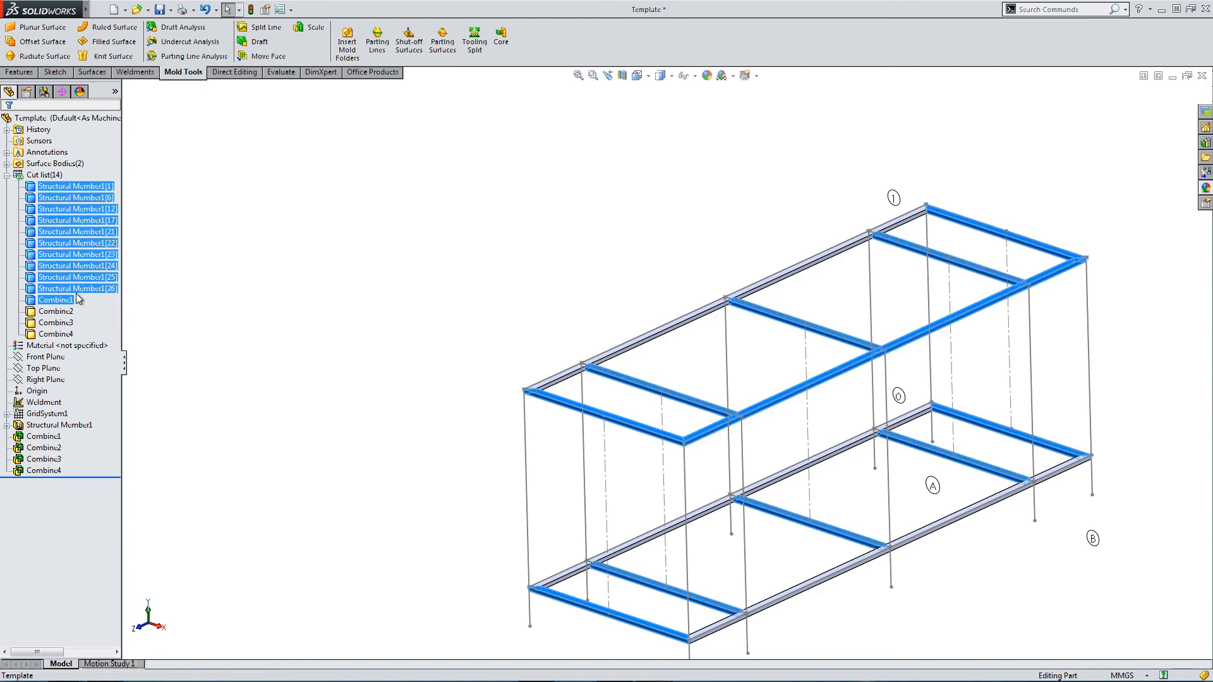
{"action": "left_click", "coordinate": [155, 271]}
- Apply a yellow body appearance to the eight outer frame rails: Structural Member1[1], [6], [12], [17] and Combine1 through Combine4
{"action": "left_click", "coordinate": [50, 187]}
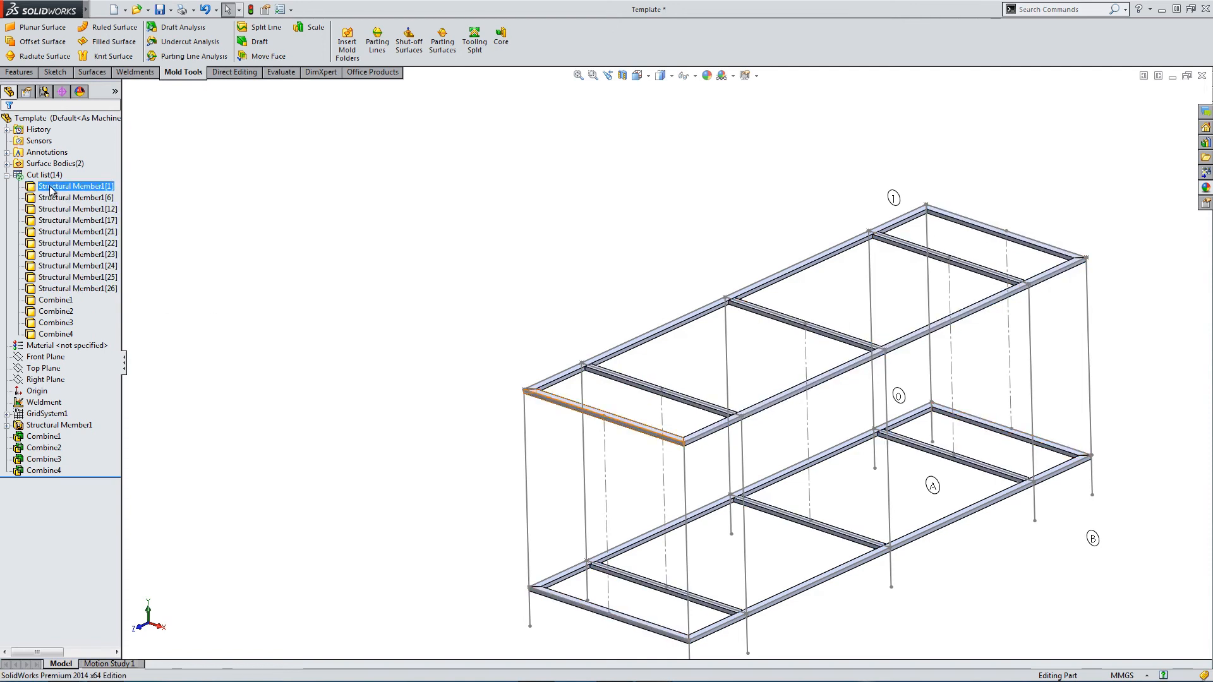
{"action": "left_click", "coordinate": [53, 198], "text": "ctrl"}
{"action": "left_click", "coordinate": [53, 209], "text": "ctrl"}
{"action": "left_click", "coordinate": [53, 220], "text": "ctrl"}
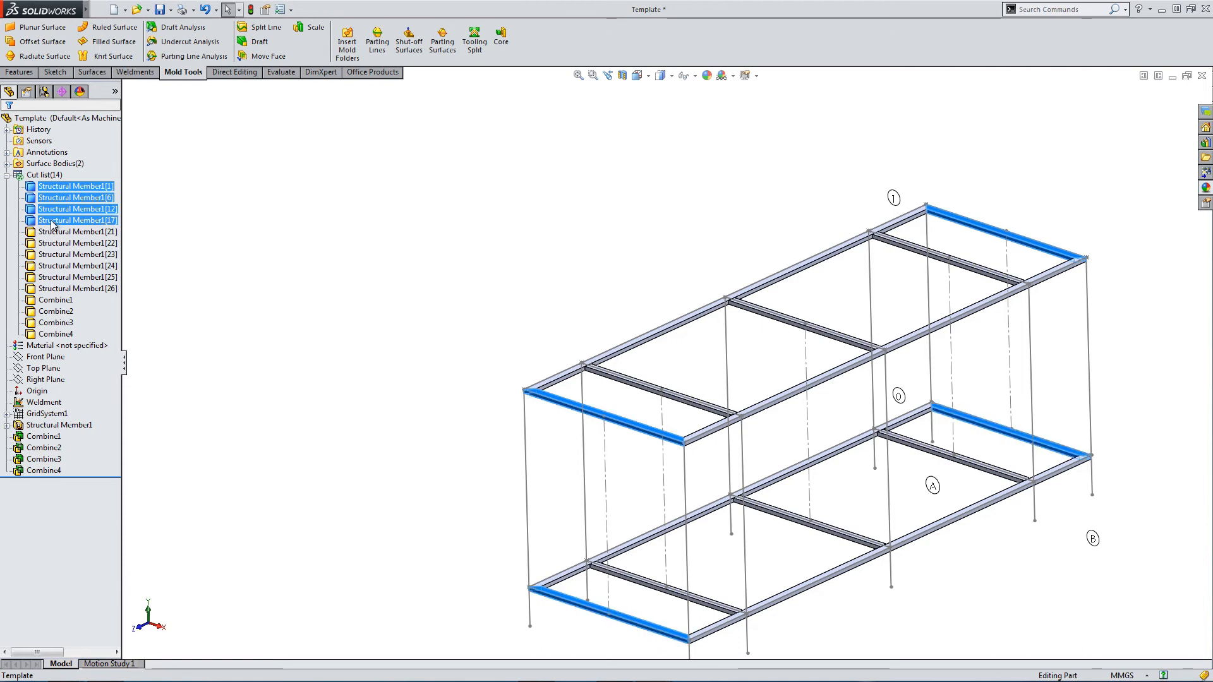
{"action": "left_click", "coordinate": [63, 301], "text": "ctrl"}
{"action": "left_click", "coordinate": [56, 312], "text": "ctrl"}
{"action": "left_click", "coordinate": [55, 323], "text": "ctrl"}
{"action": "left_click", "coordinate": [56, 335], "text": "ctrl"}
{"action": "right_click", "coordinate": [57, 336]}
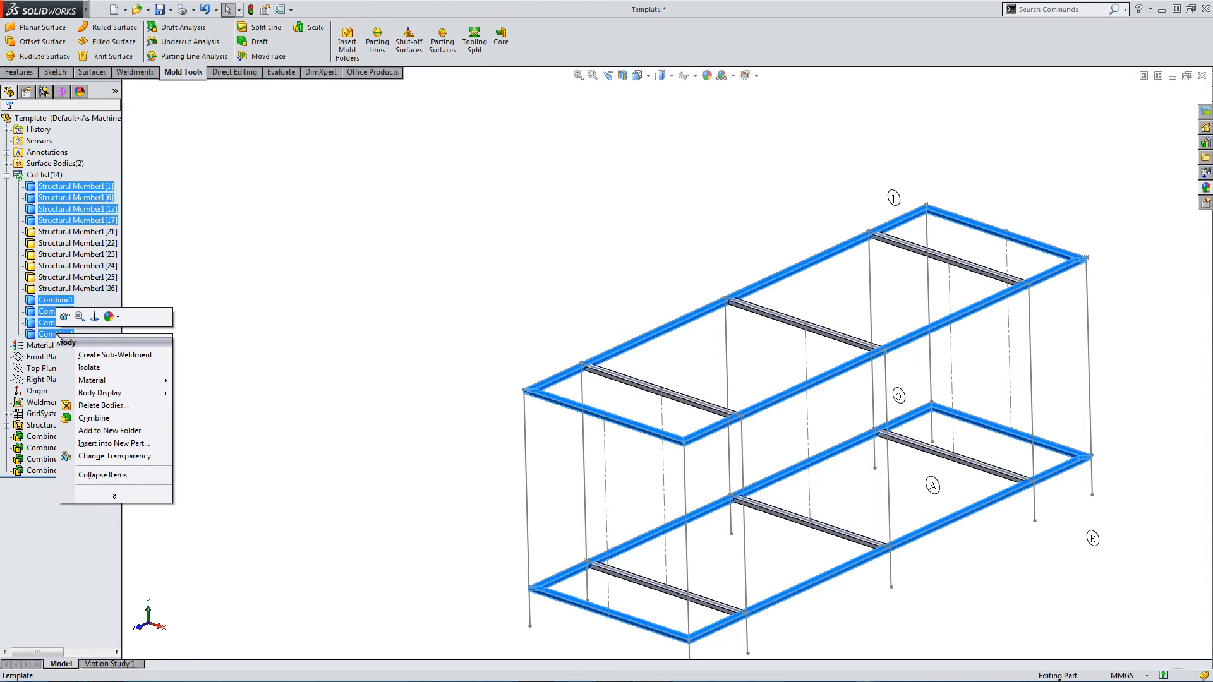
{"action": "left_click", "coordinate": [118, 318]}
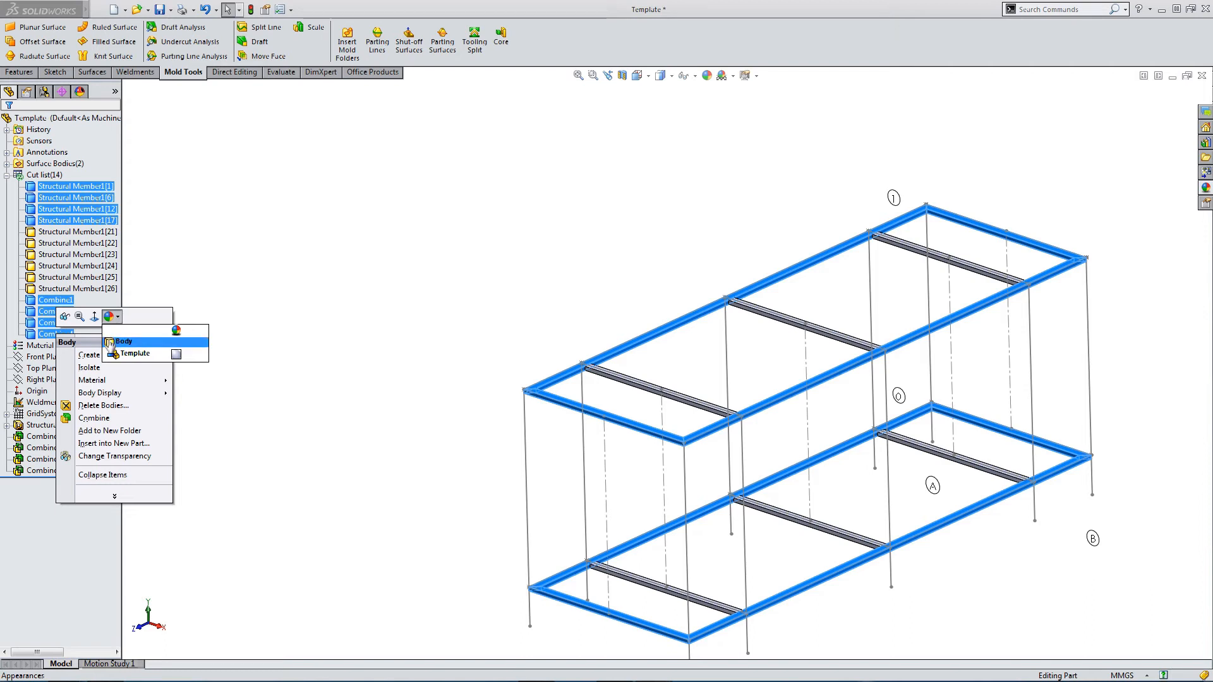
{"action": "left_click", "coordinate": [118, 342]}
{"action": "left_click", "coordinate": [49, 385]}
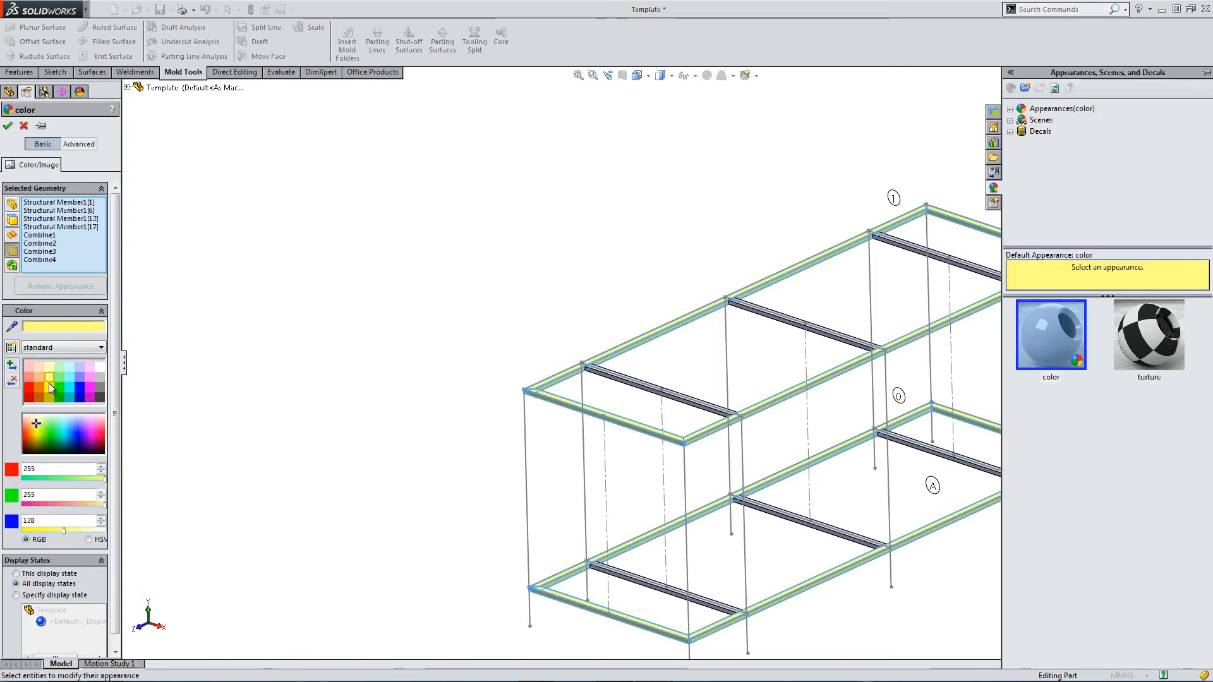
{"action": "left_click", "coordinate": [7, 126]}
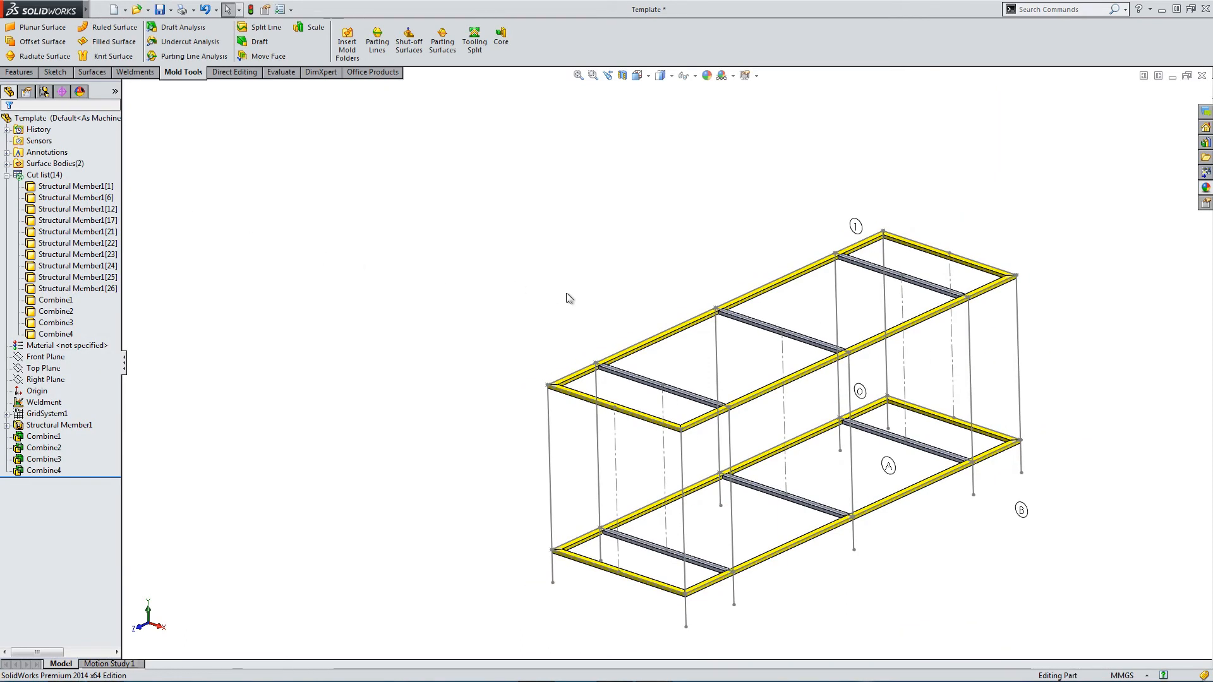
- Apply a light orange body appearance (RGB 252, 188, 132) to the six crossbars, Structural Member1[21] through [26]
{"action": "left_click", "coordinate": [55, 300]}
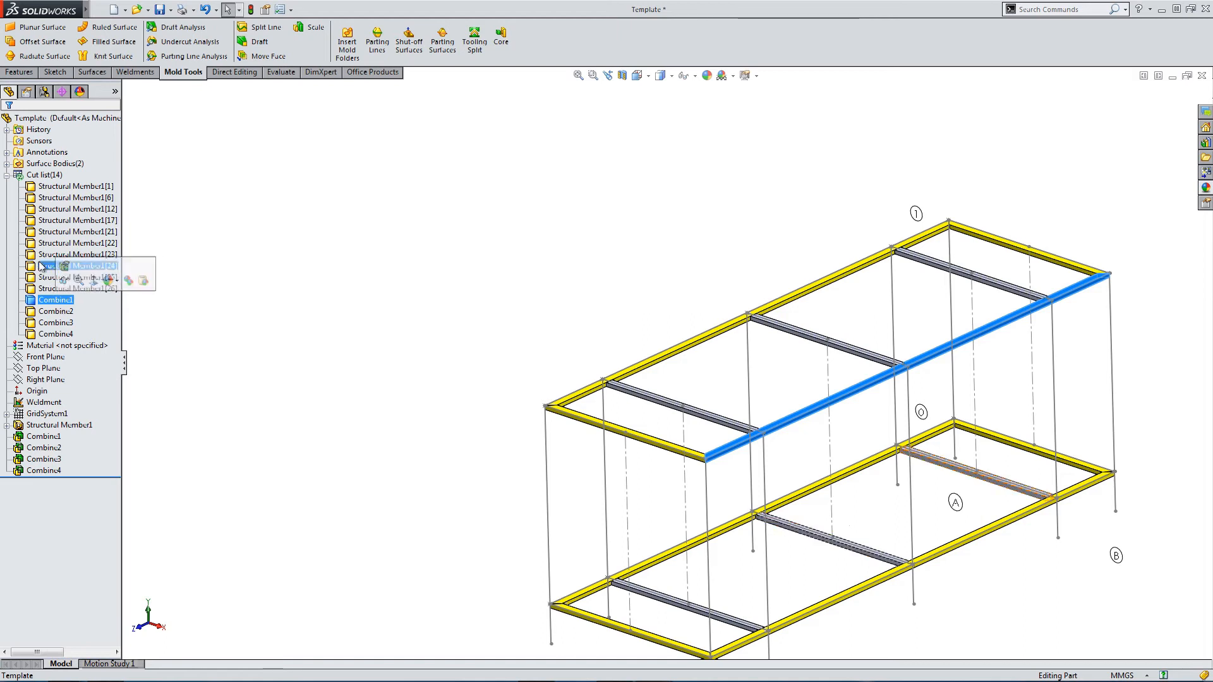
{"action": "left_click", "coordinate": [77, 233]}
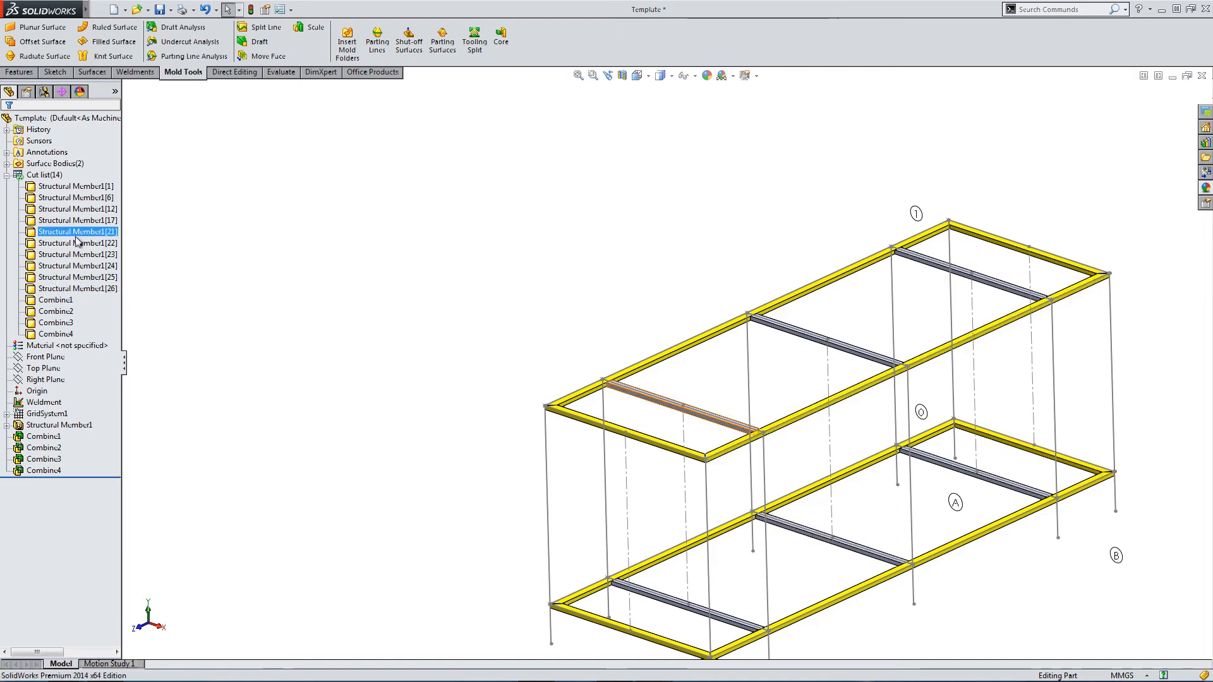
{"action": "left_click", "coordinate": [95, 289]}
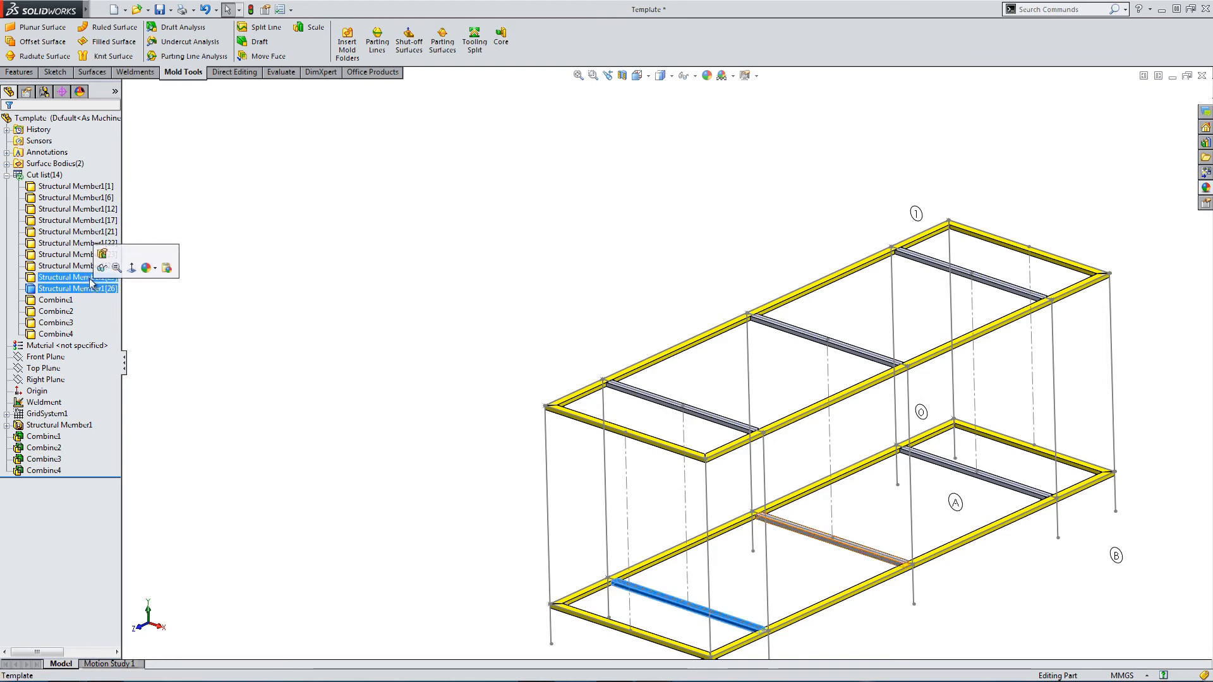
{"action": "left_click", "coordinate": [81, 255], "text": "ctrl"}
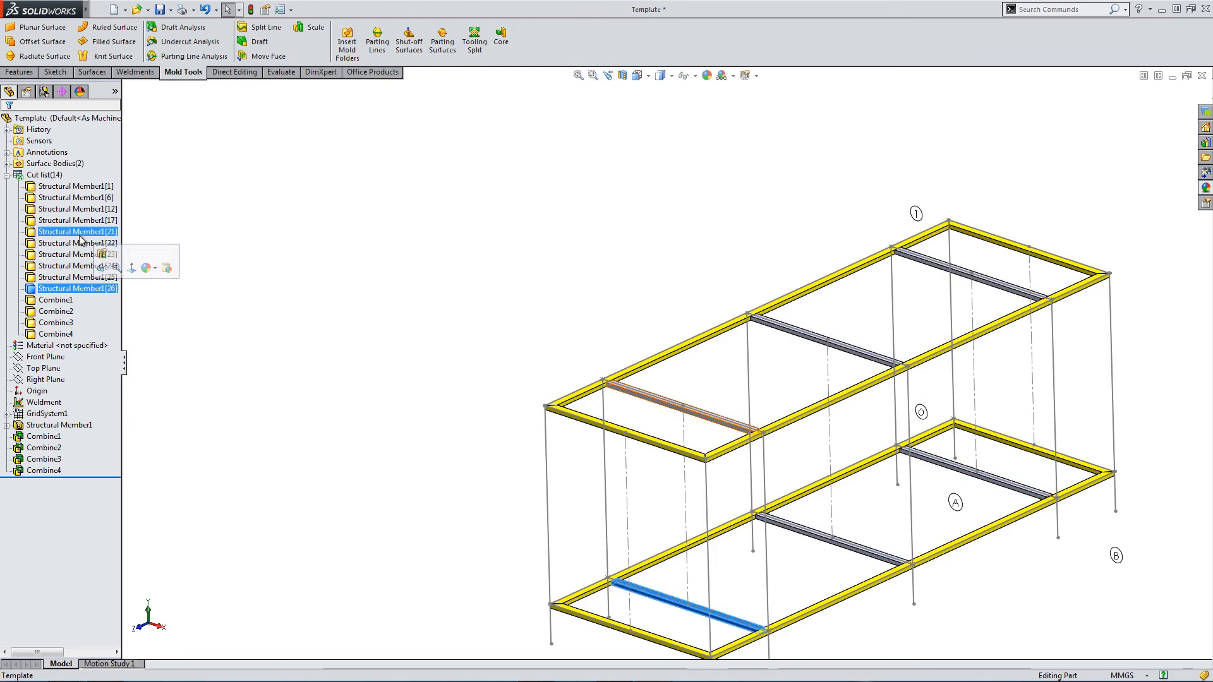
{"action": "left_click", "coordinate": [80, 238], "text": "shift"}
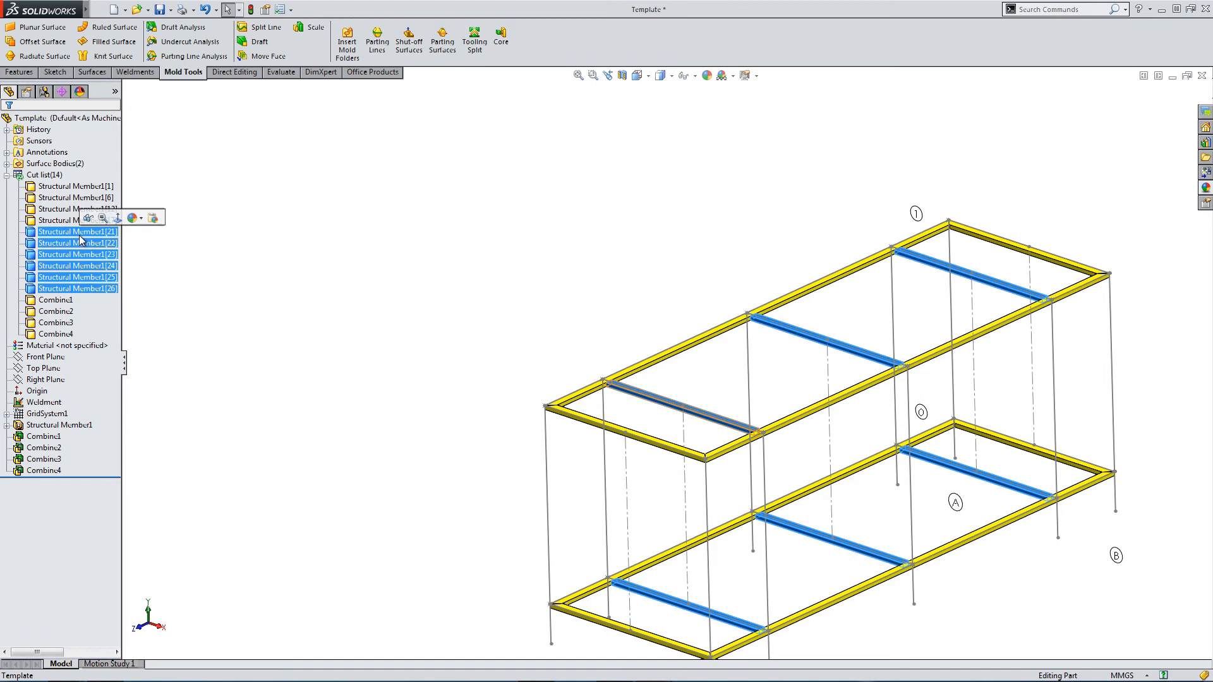
{"action": "right_click", "coordinate": [78, 235]}
{"action": "left_click", "coordinate": [140, 220]}
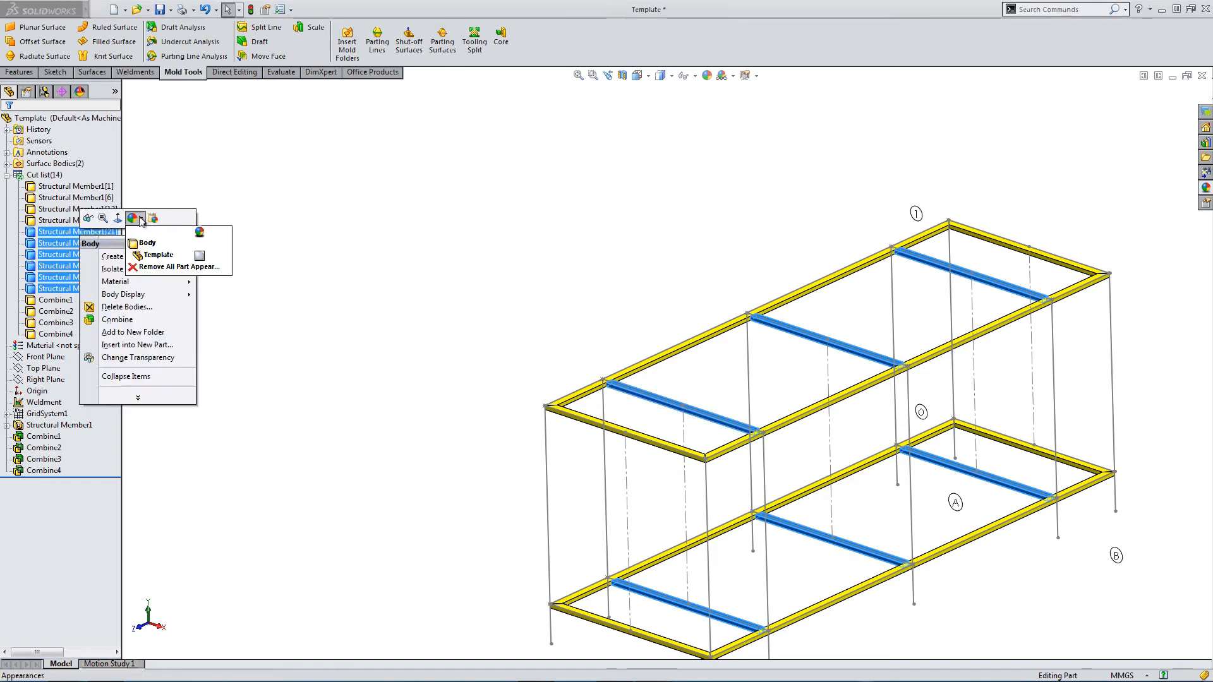
{"action": "left_click", "coordinate": [147, 245]}
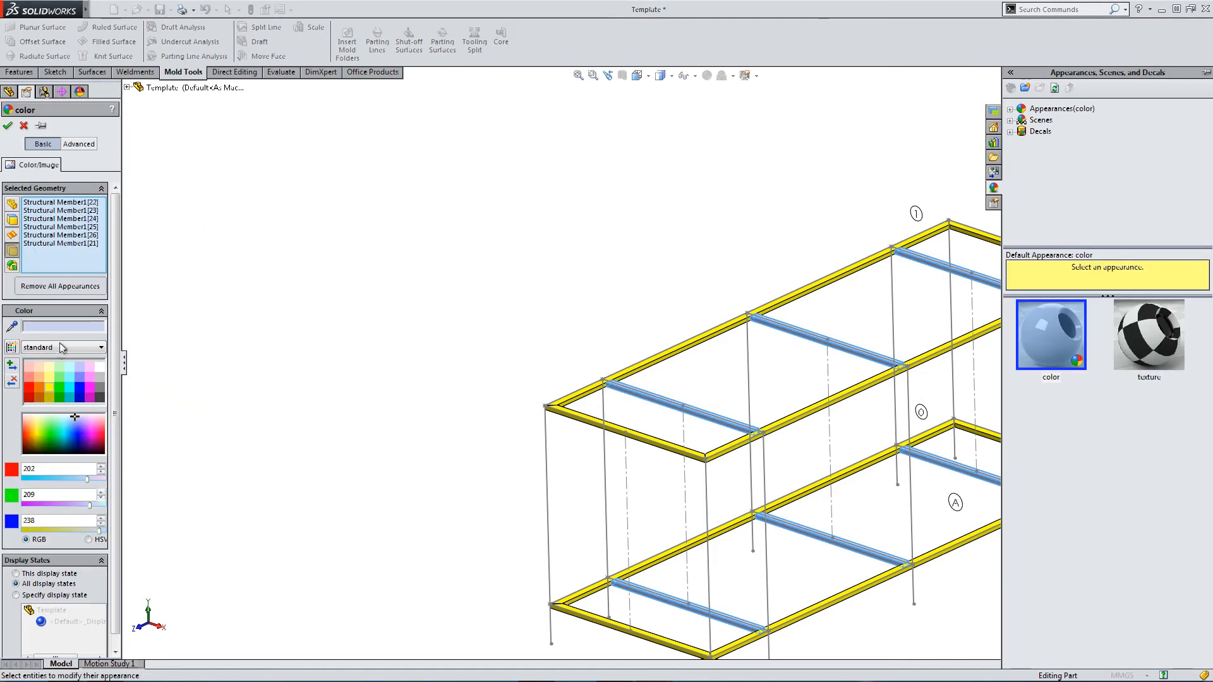
{"action": "left_click", "coordinate": [40, 377]}
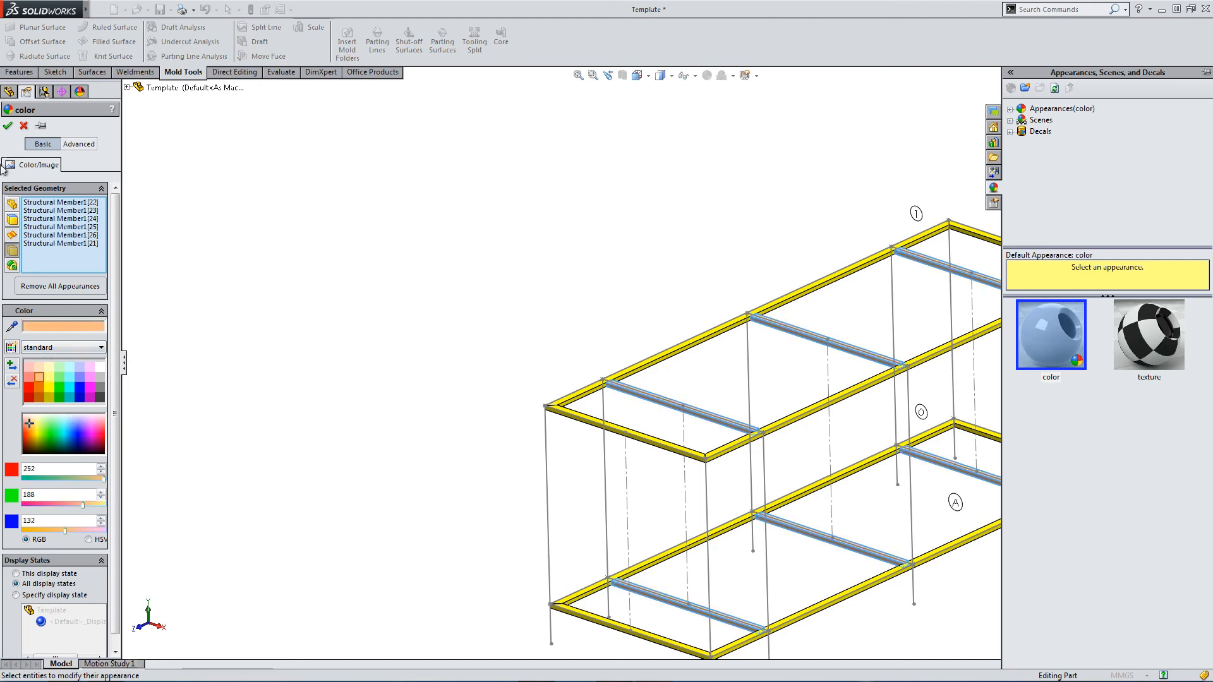
{"action": "left_click", "coordinate": [7, 129]}
- Start a Cabinet Parts Frame 20 x 20 structural member on the leftmost corner's vertical line, aligning the profile's leftmost corner with the path
{"action": "scroll", "coordinate": [580, 342], "scroll_direction": "up", "scroll_amount": 3}
{"action": "scroll", "coordinate": [829, 437], "scroll_direction": "down", "scroll_amount": 2}
{"action": "middle_click_drag", "start_coordinate": [826, 436], "coordinate": [716, 414]}
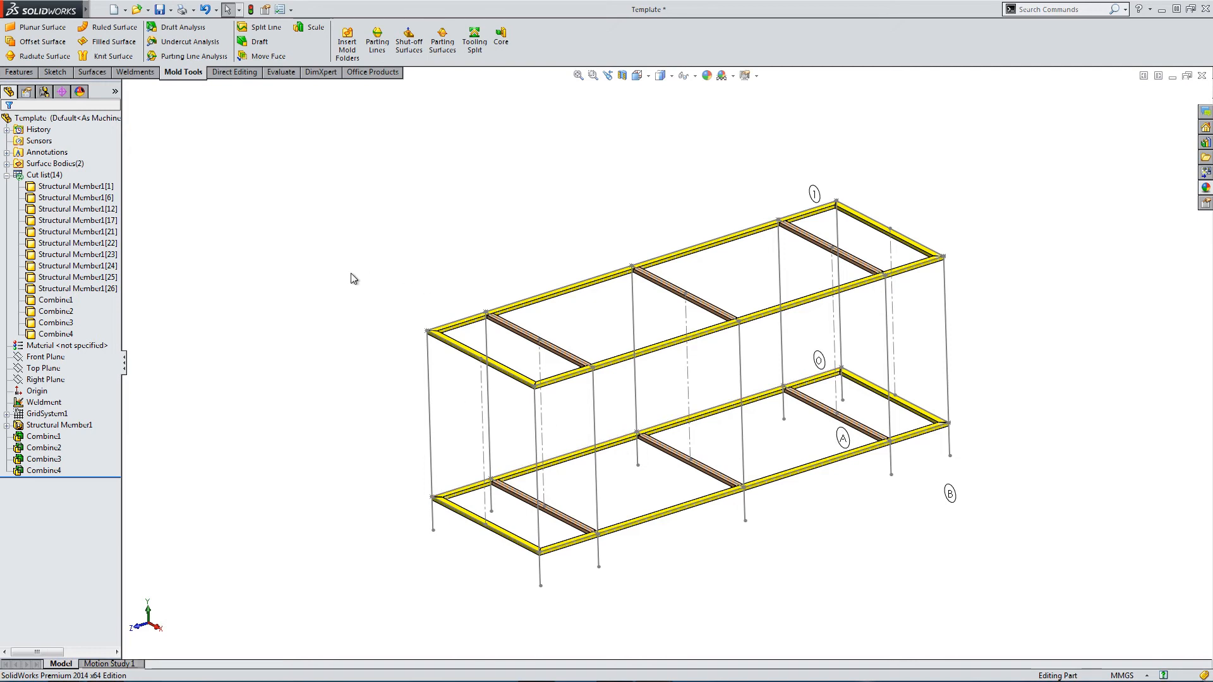
{"action": "left_click", "coordinate": [136, 73]}
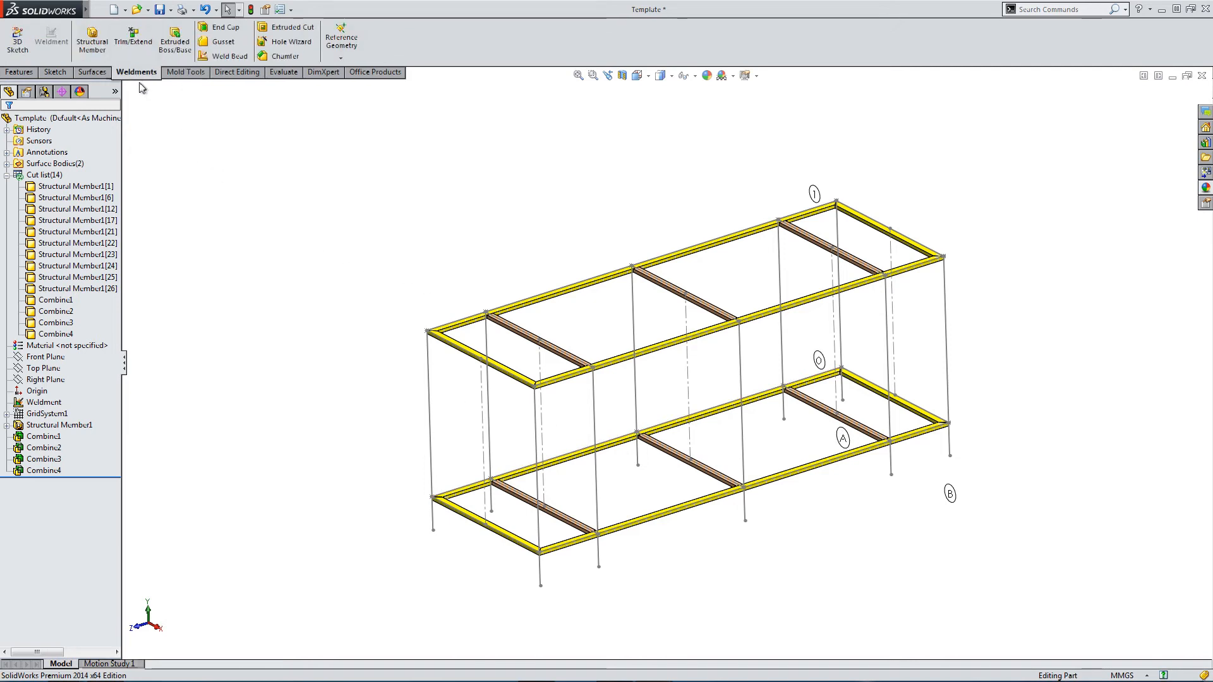
{"action": "left_click", "coordinate": [93, 40]}
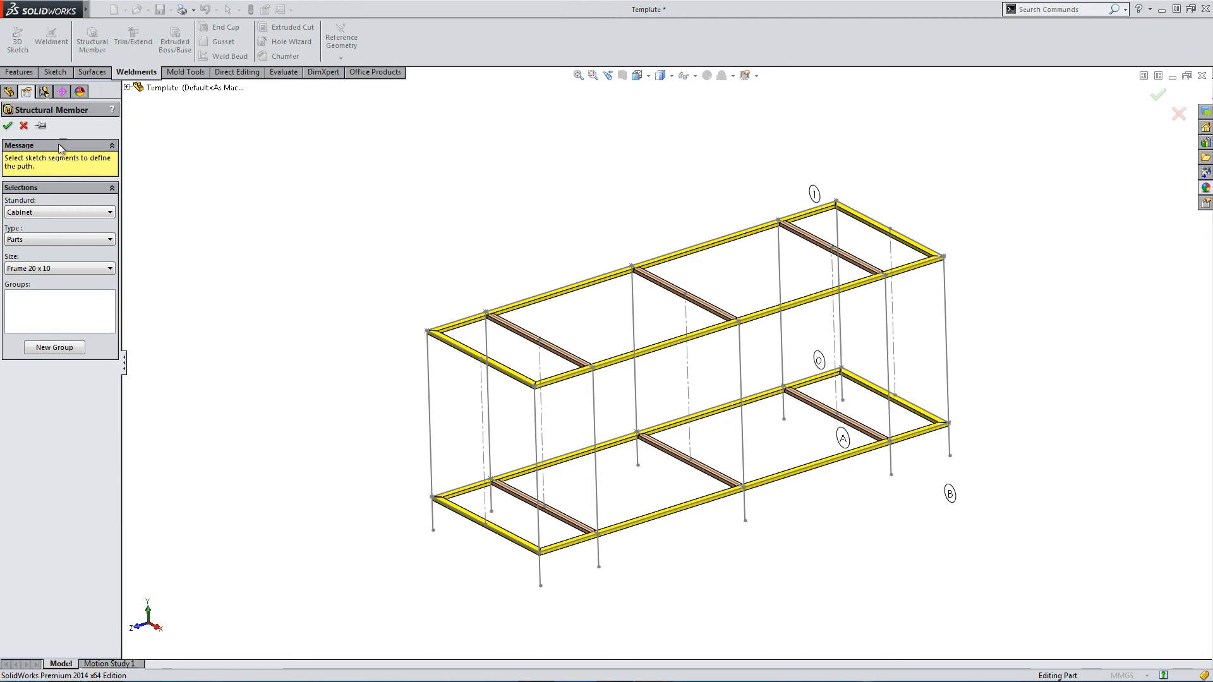
{"action": "left_click", "coordinate": [32, 268]}
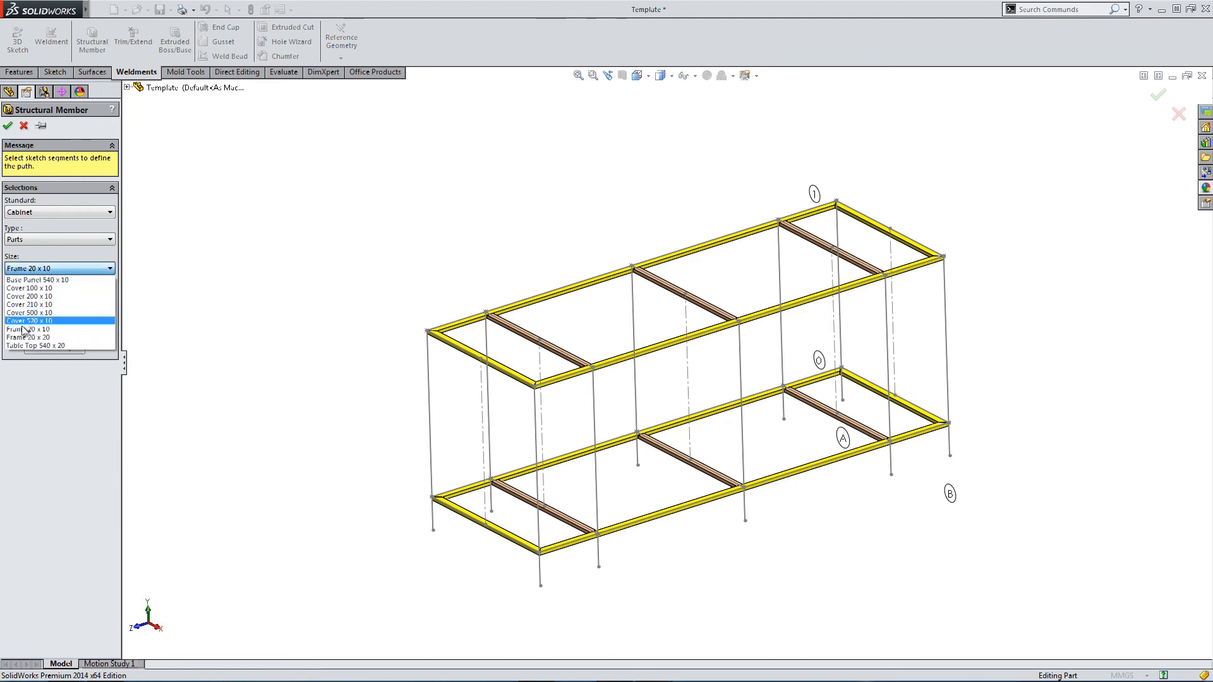
{"action": "left_click", "coordinate": [21, 337]}
{"action": "left_click", "coordinate": [39, 349]}
{"action": "mouse_move", "coordinate": [414, 374]}
{"action": "middle_mouse_down"}
{"action": "mouse_move", "coordinate": [419, 326]}
{"action": "mouse_move", "coordinate": [456, 384]}
{"action": "middle_mouse_up"}
{"action": "left_click", "coordinate": [453, 372]}
{"action": "left_click", "coordinate": [60, 613]}
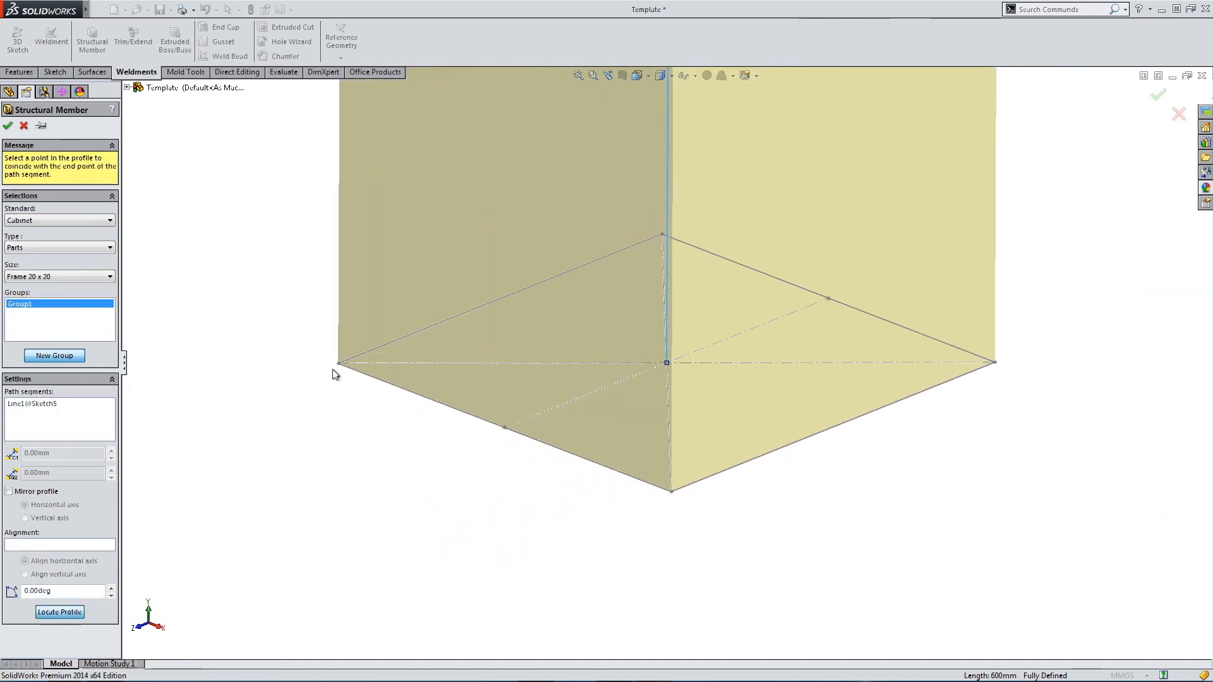
{"action": "left_click", "coordinate": [339, 364]}
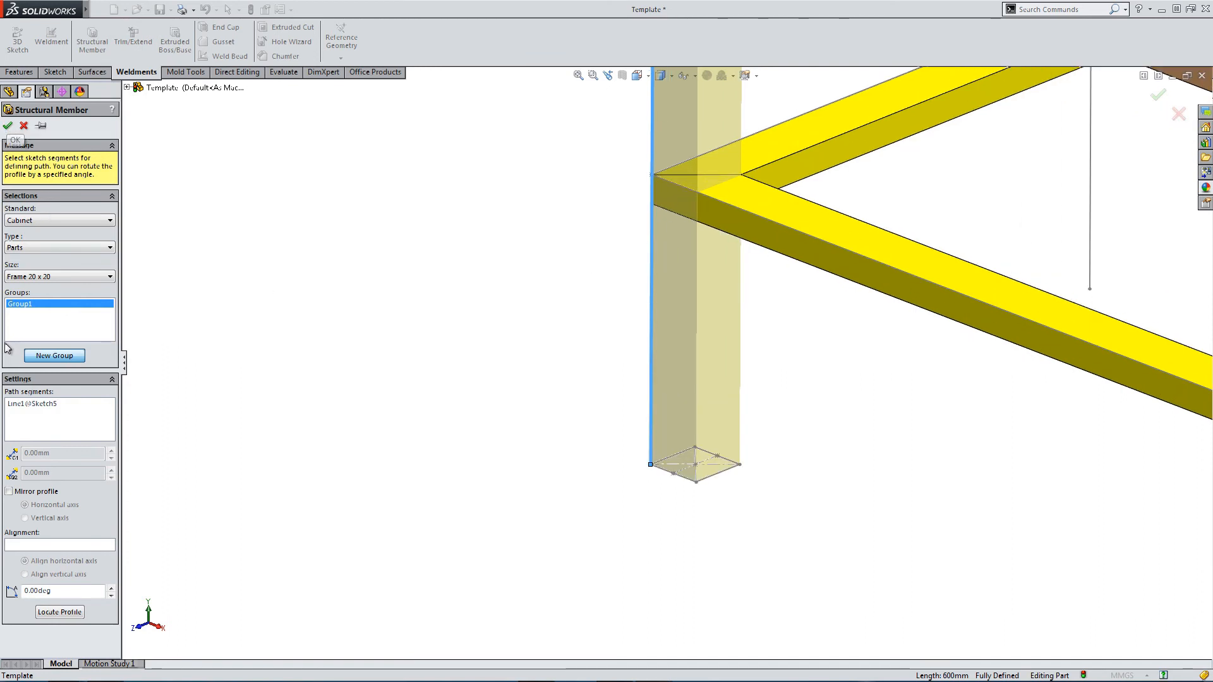
- Add a second group on the vertical line at the frame's nearest corner, aligning the profile's nearest corner with the path
{"action": "left_click", "coordinate": [54, 356]}
{"action": "scroll", "coordinate": [534, 366], "scroll_direction": "up", "scroll_amount": 5}
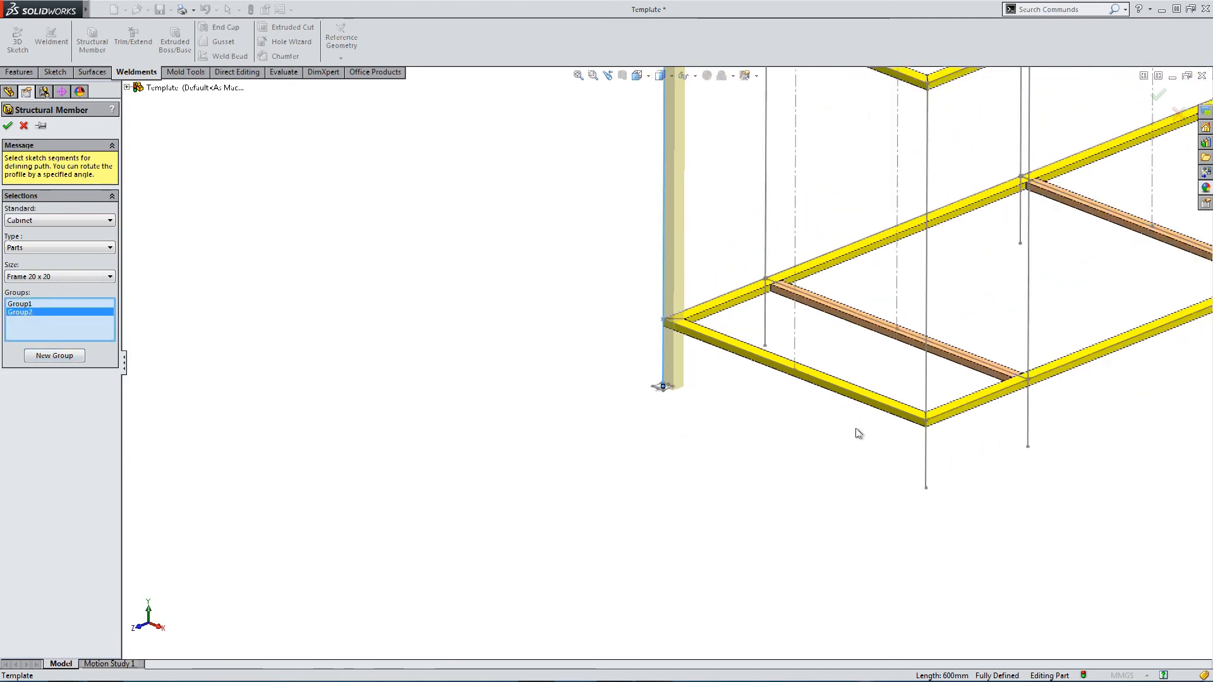
{"action": "left_click", "coordinate": [926, 455]}
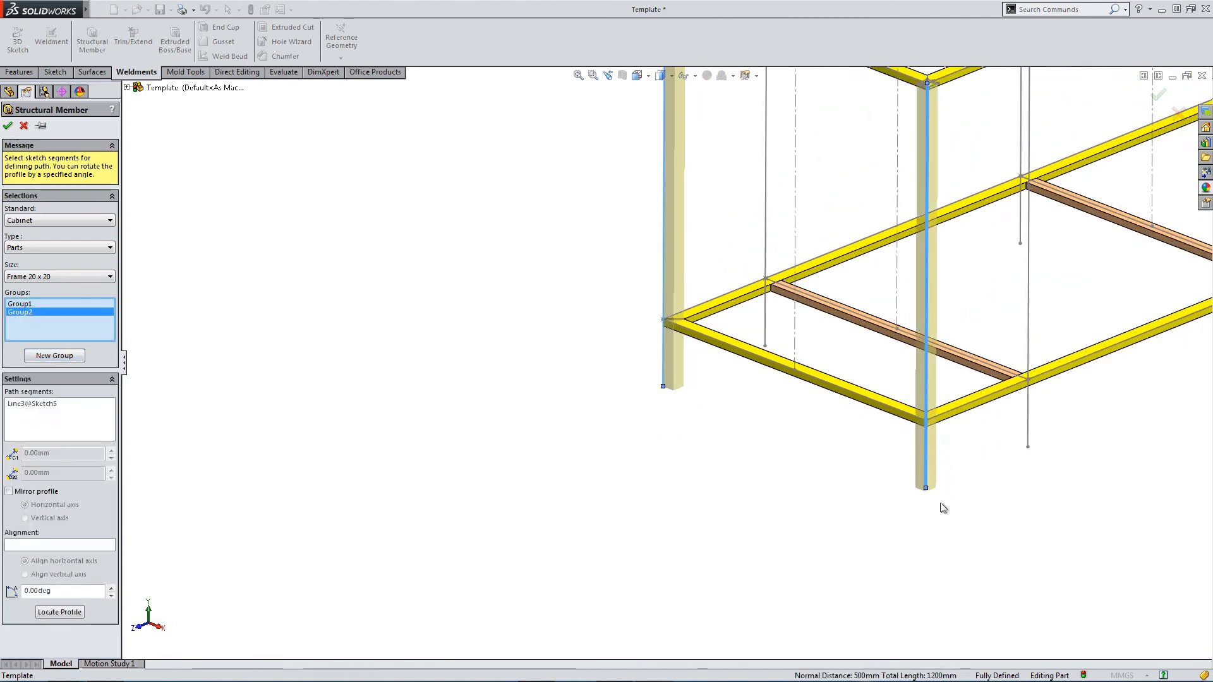
{"action": "scroll", "coordinate": [940, 493], "scroll_direction": "up", "scroll_amount": 2}
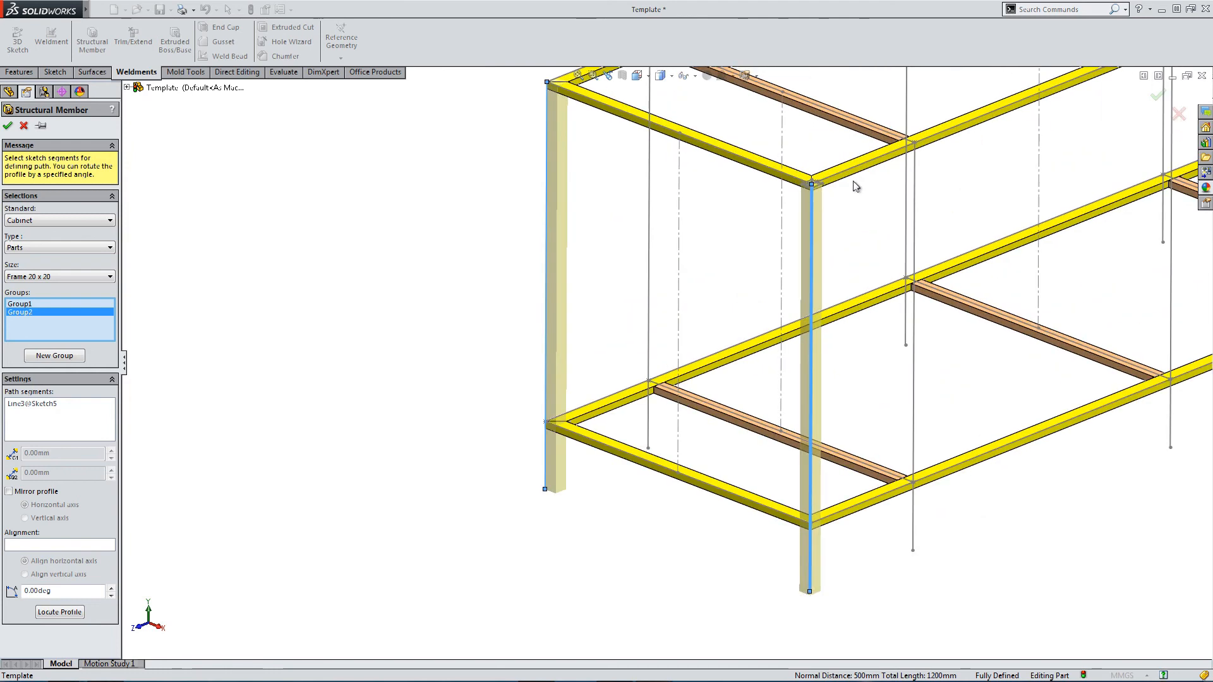
{"action": "scroll", "coordinate": [813, 192], "scroll_direction": "down", "scroll_amount": 5}
{"action": "scroll", "coordinate": [783, 239], "scroll_direction": "down", "scroll_amount": 3}
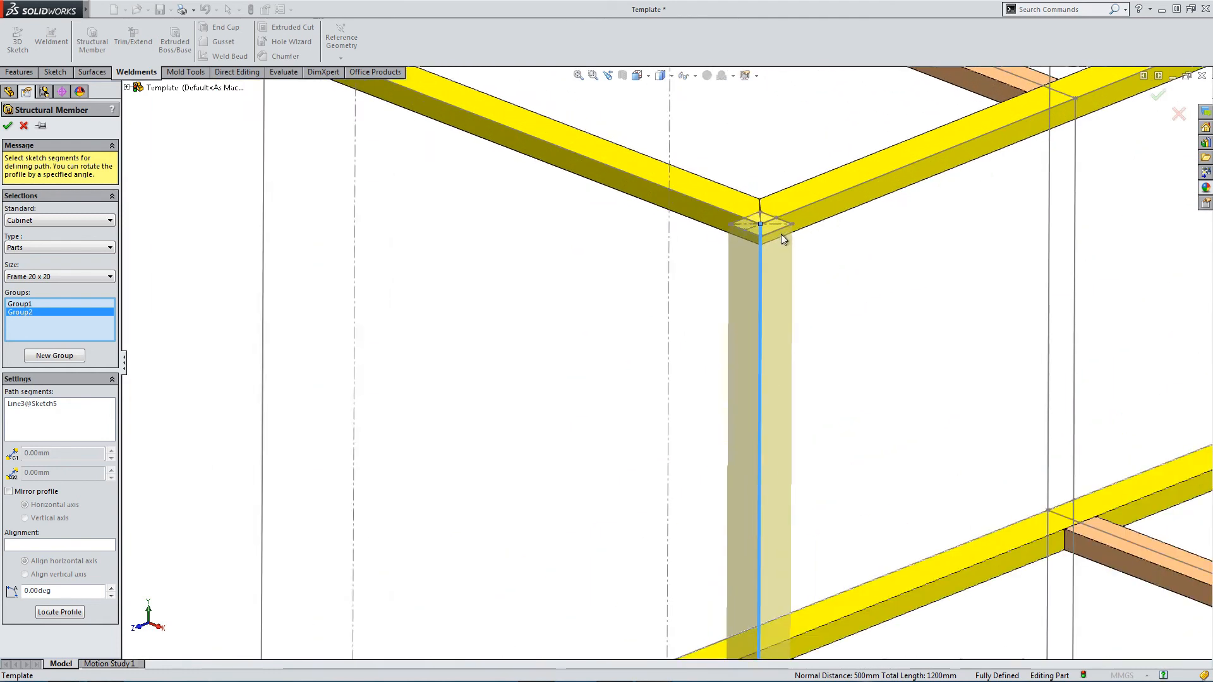
{"action": "left_click", "coordinate": [59, 611]}
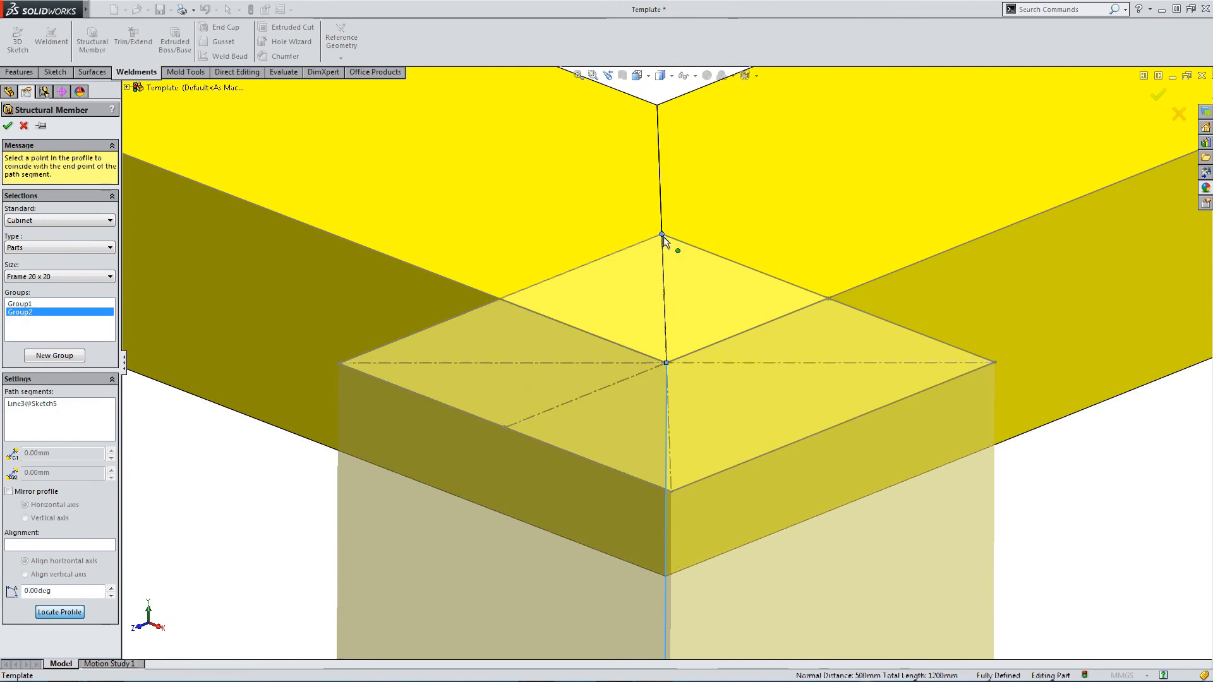
{"action": "left_click", "coordinate": [664, 243]}
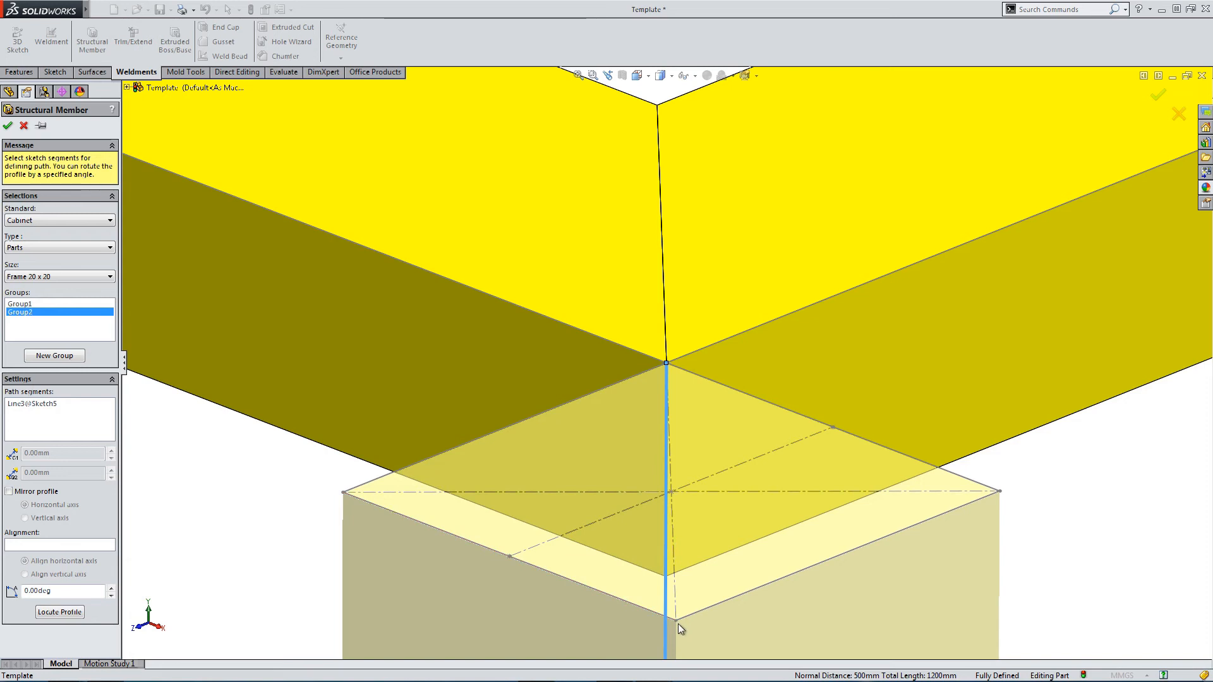
{"action": "left_click", "coordinate": [60, 612]}
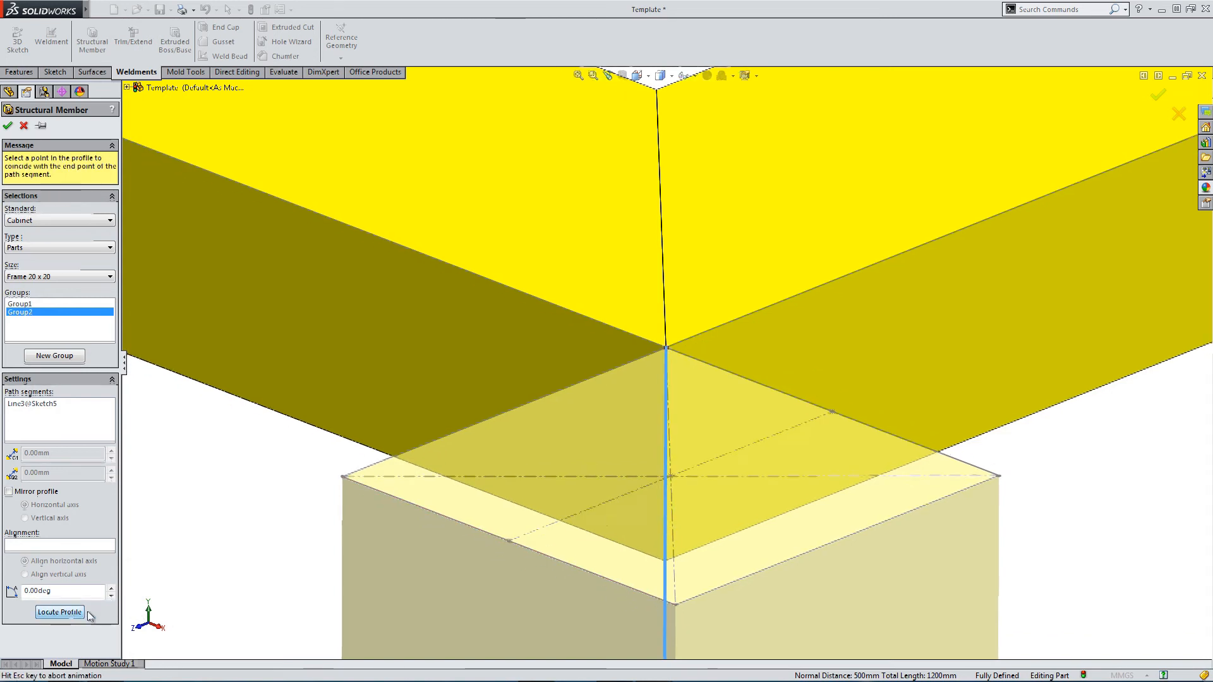
{"action": "left_click", "coordinate": [671, 493]}
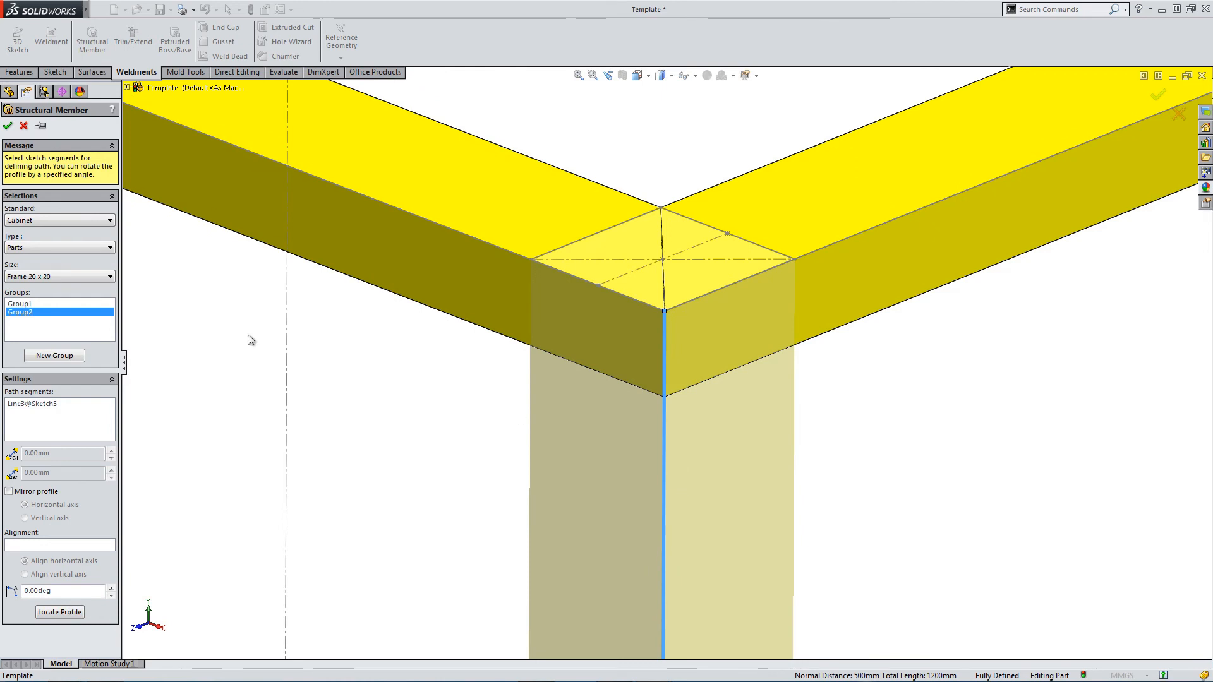
- Add a third group on the vertical line at the frame's rightmost corner, aligning the profile's rightmost corner with the path
{"action": "left_click", "coordinate": [54, 356]}
{"action": "scroll", "coordinate": [665, 373], "scroll_direction": "up", "scroll_amount": 6}
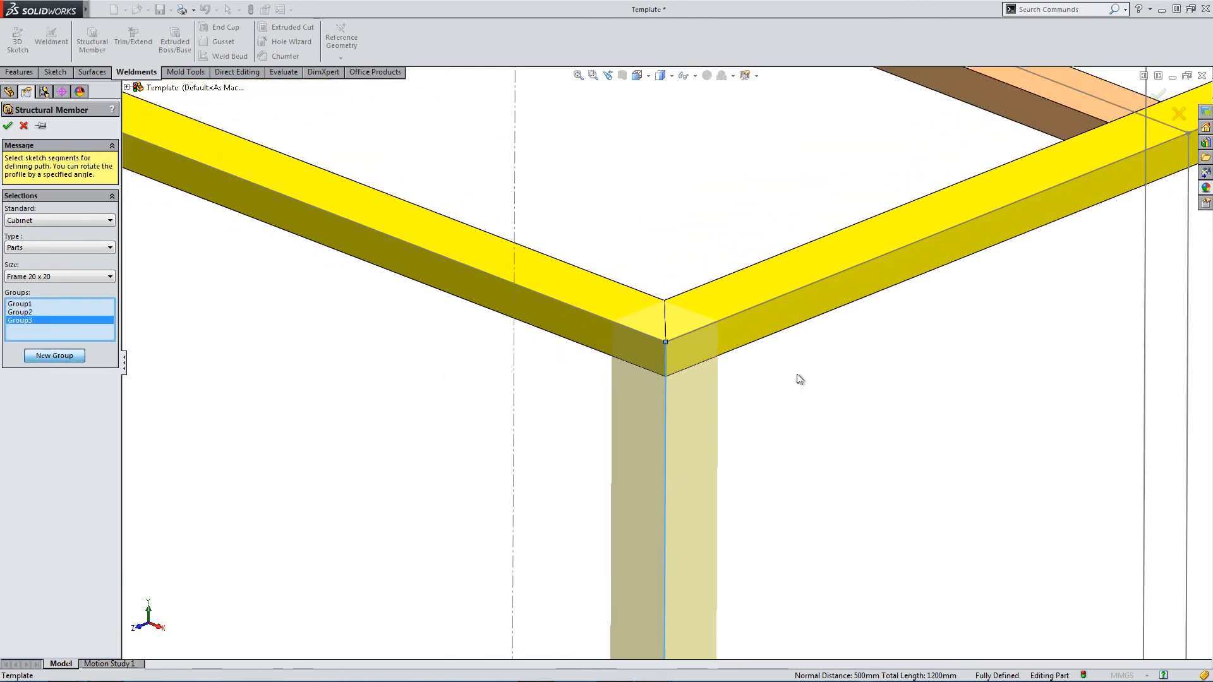
{"action": "scroll", "coordinate": [868, 383], "scroll_direction": "up", "scroll_amount": 5}
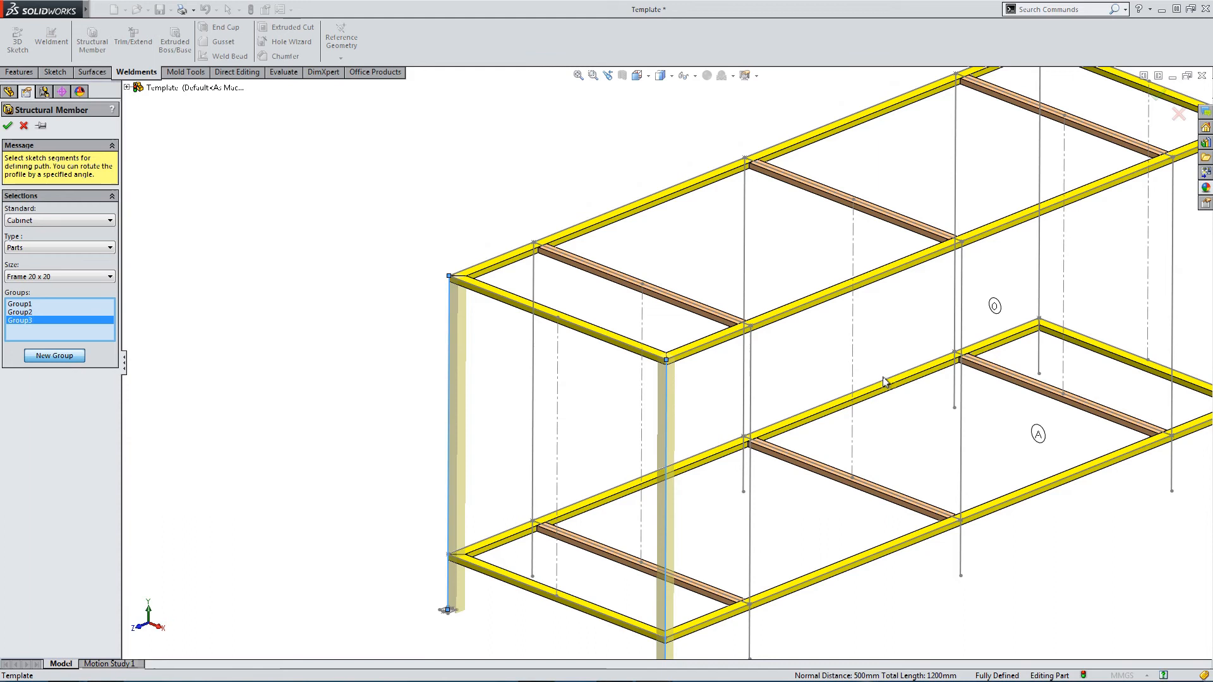
{"action": "left_click", "coordinate": [1159, 200]}
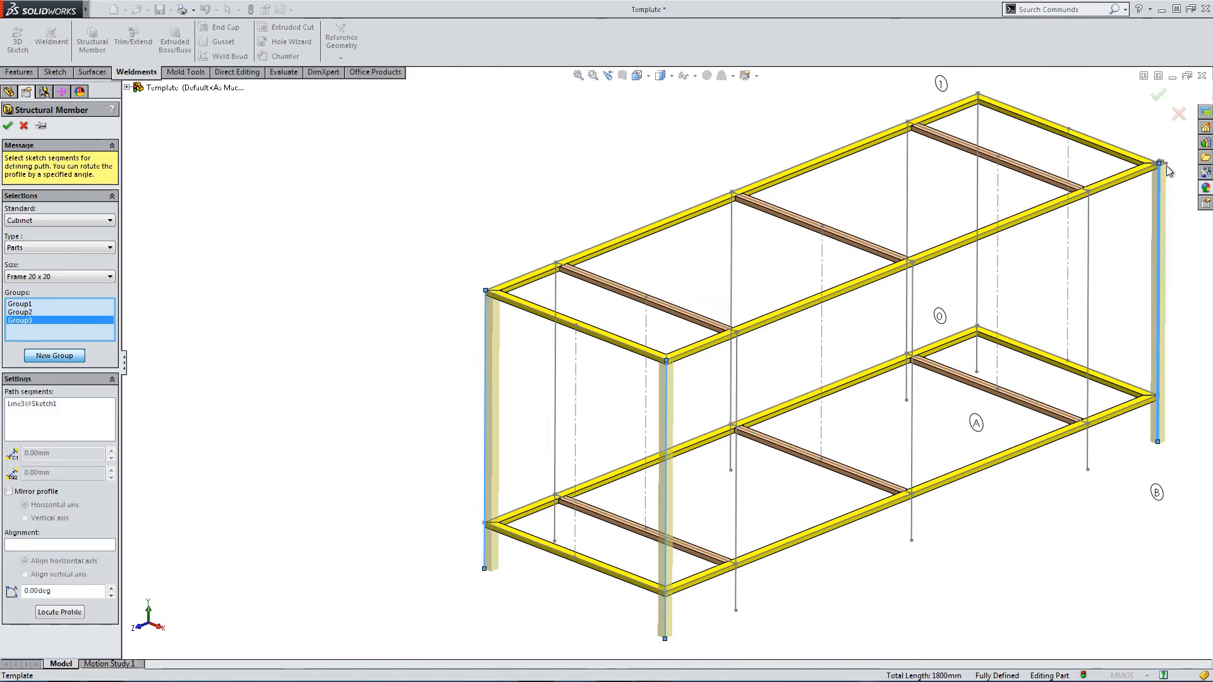
{"action": "left_click", "coordinate": [49, 613]}
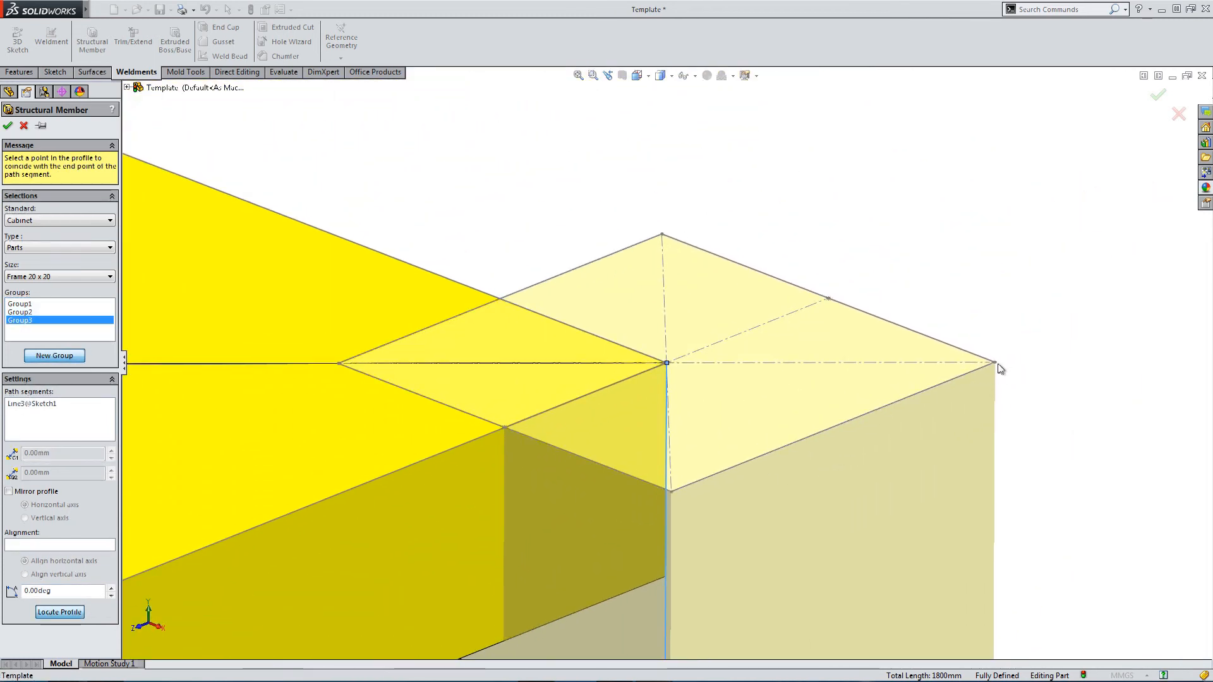
{"action": "left_click", "coordinate": [996, 364]}
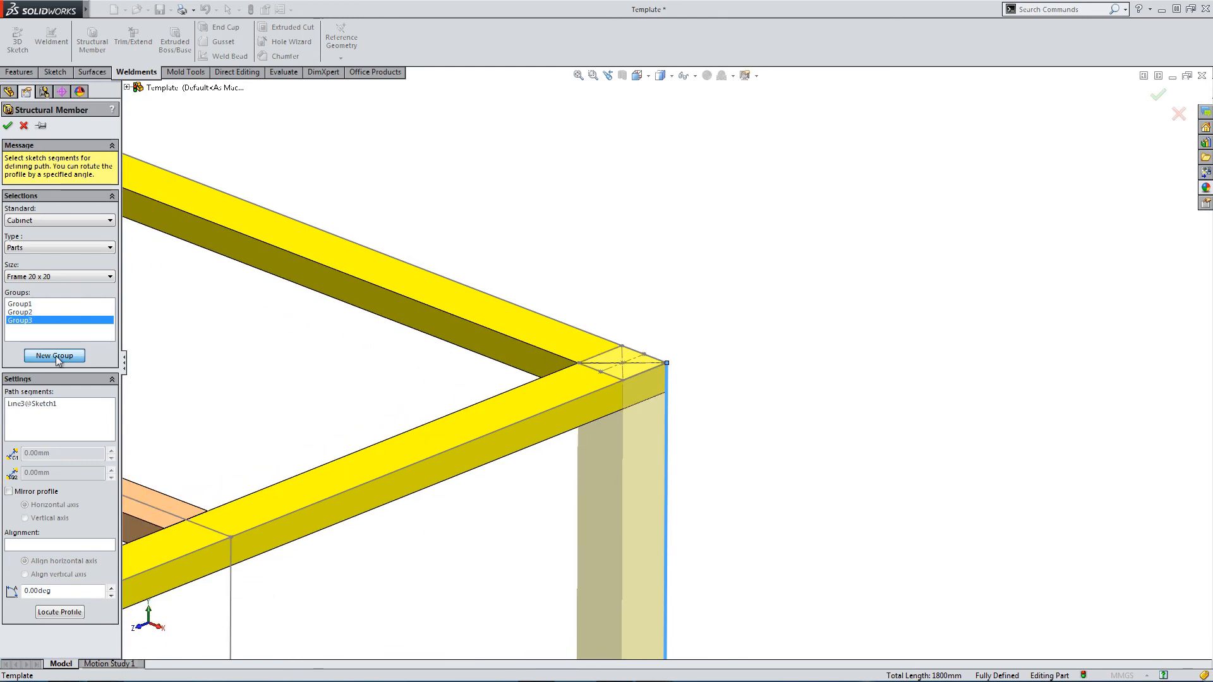
- Add a fourth group on the vertical line at the frame's farthest corner, aligning the profile's farthest corner with the path
{"action": "left_click", "coordinate": [56, 355]}
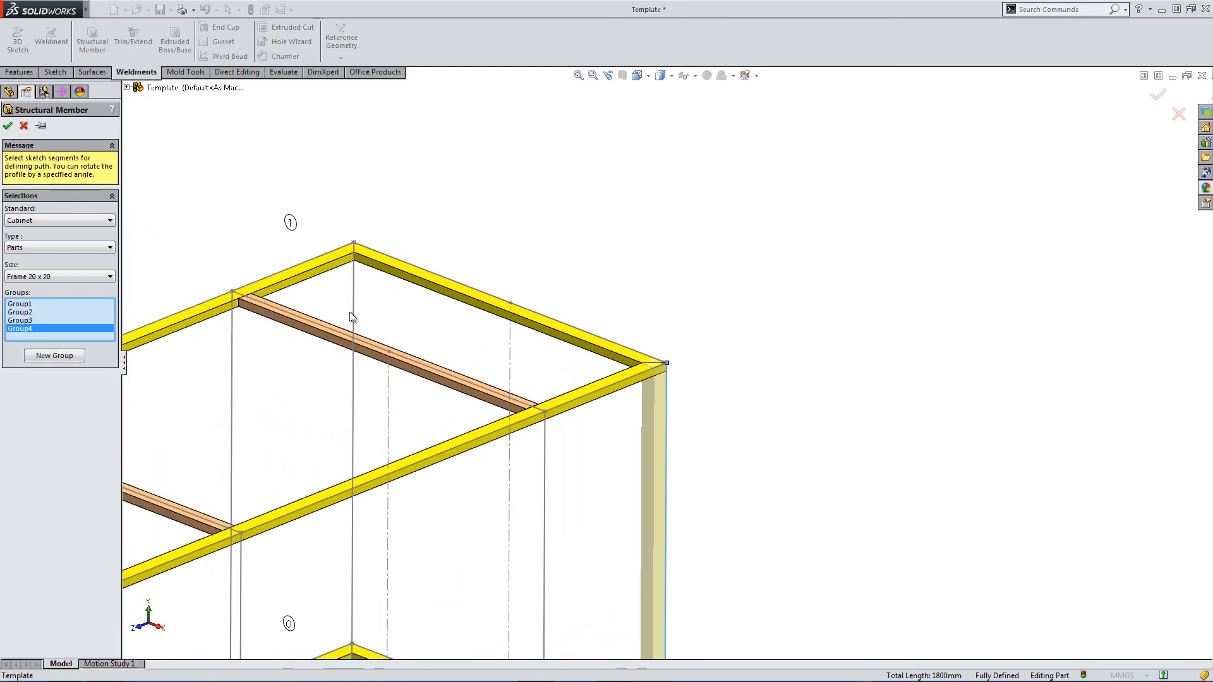
{"action": "left_click", "coordinate": [353, 304]}
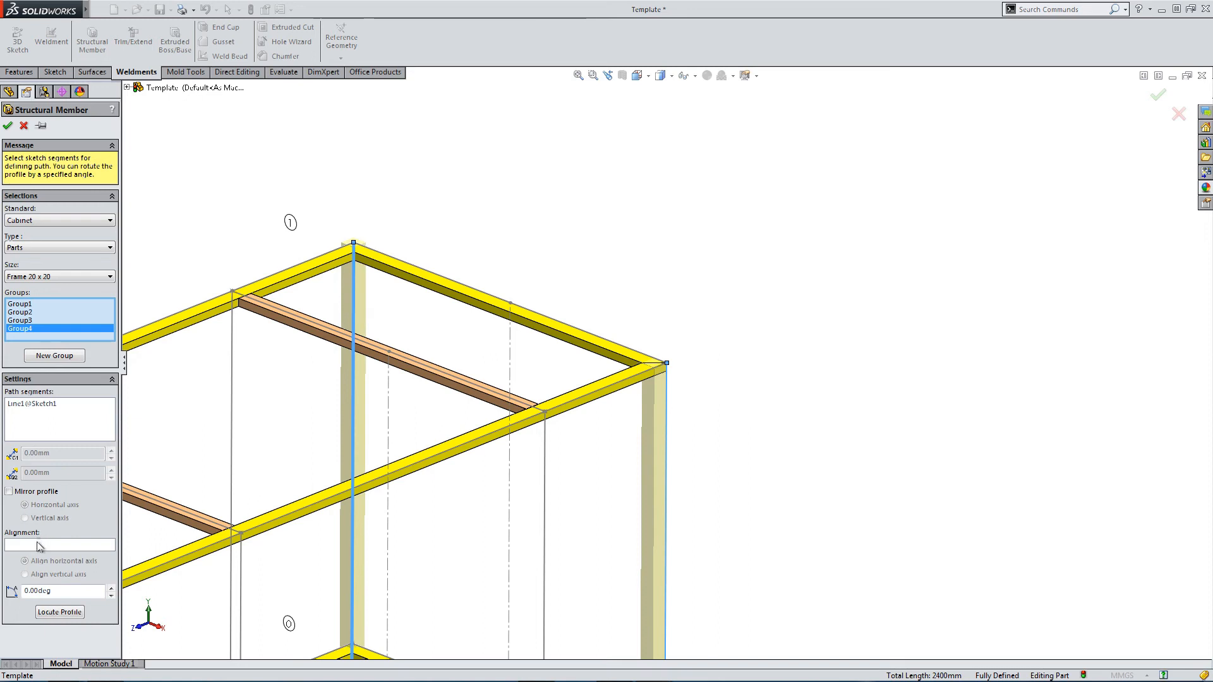
{"action": "left_click", "coordinate": [51, 614]}
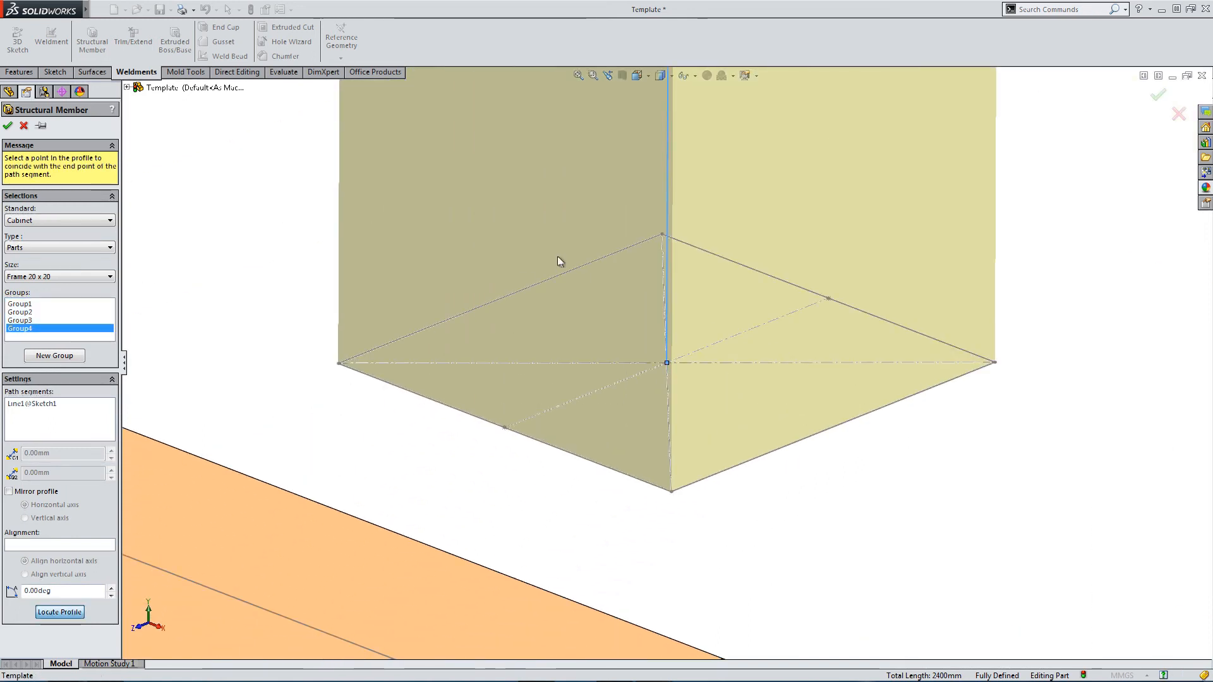
{"action": "left_click", "coordinate": [663, 235]}
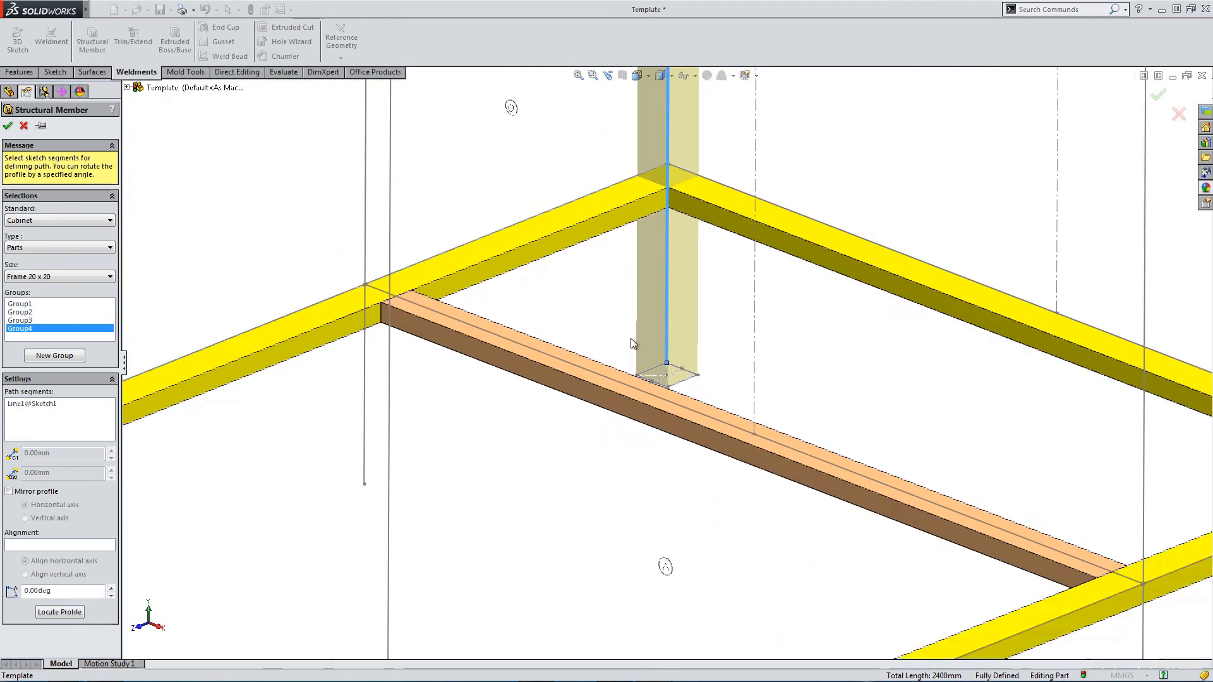
- Add a fifth group from the three intermediate vertical lines on the near long side and inspect its profile placement at the upper rail
{"action": "left_click", "coordinate": [54, 356]}
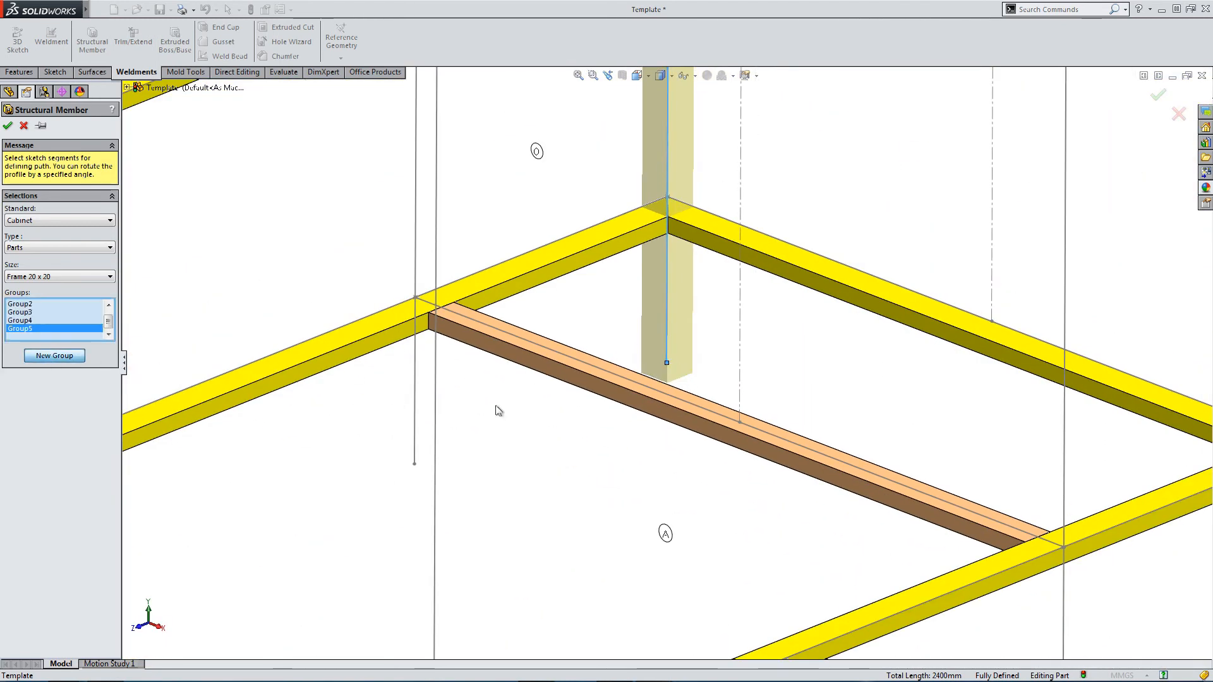
{"action": "scroll", "coordinate": [496, 411], "scroll_direction": "up", "scroll_amount": 5}
{"action": "middle_click_drag", "start_coordinate": [496, 411], "coordinate": [407, 365]}
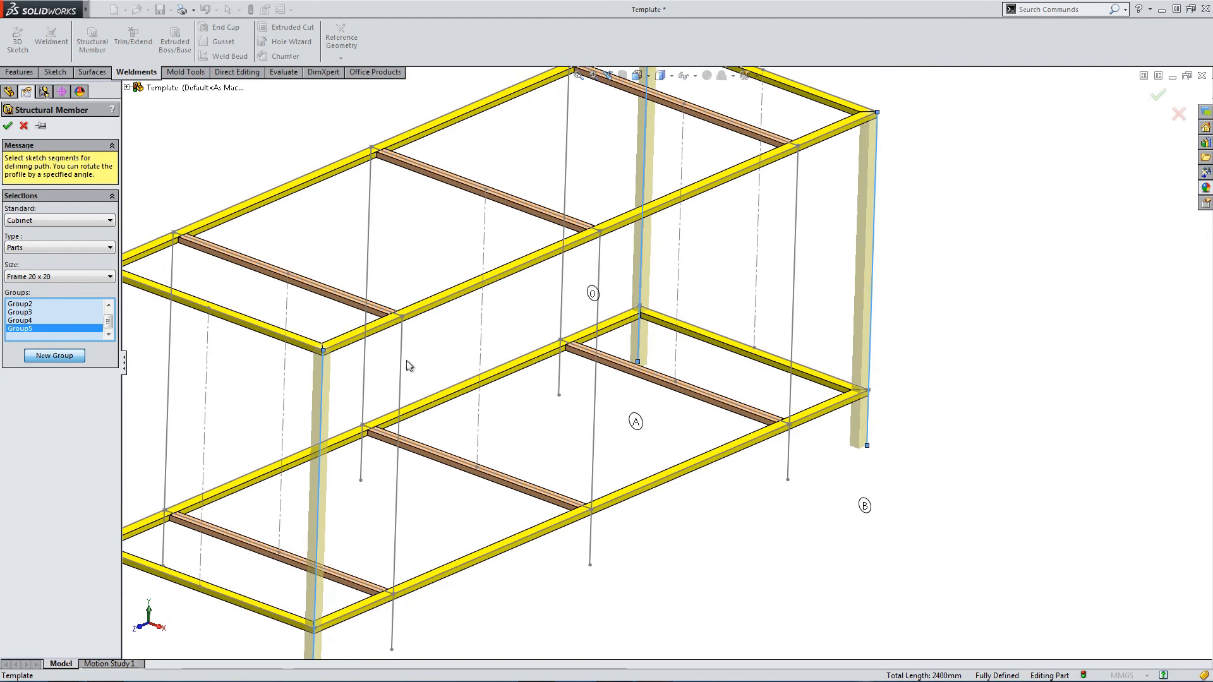
{"action": "left_click", "coordinate": [402, 356]}
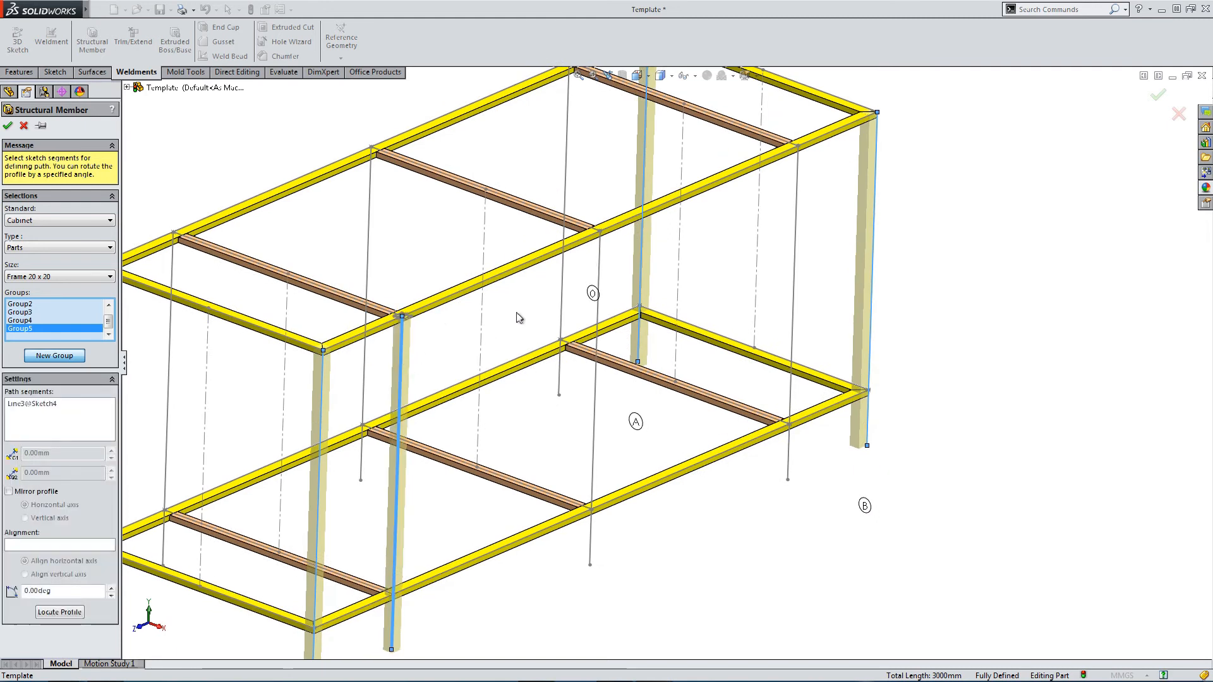
{"action": "left_click", "coordinate": [600, 258]}
{"action": "left_click", "coordinate": [797, 188]}
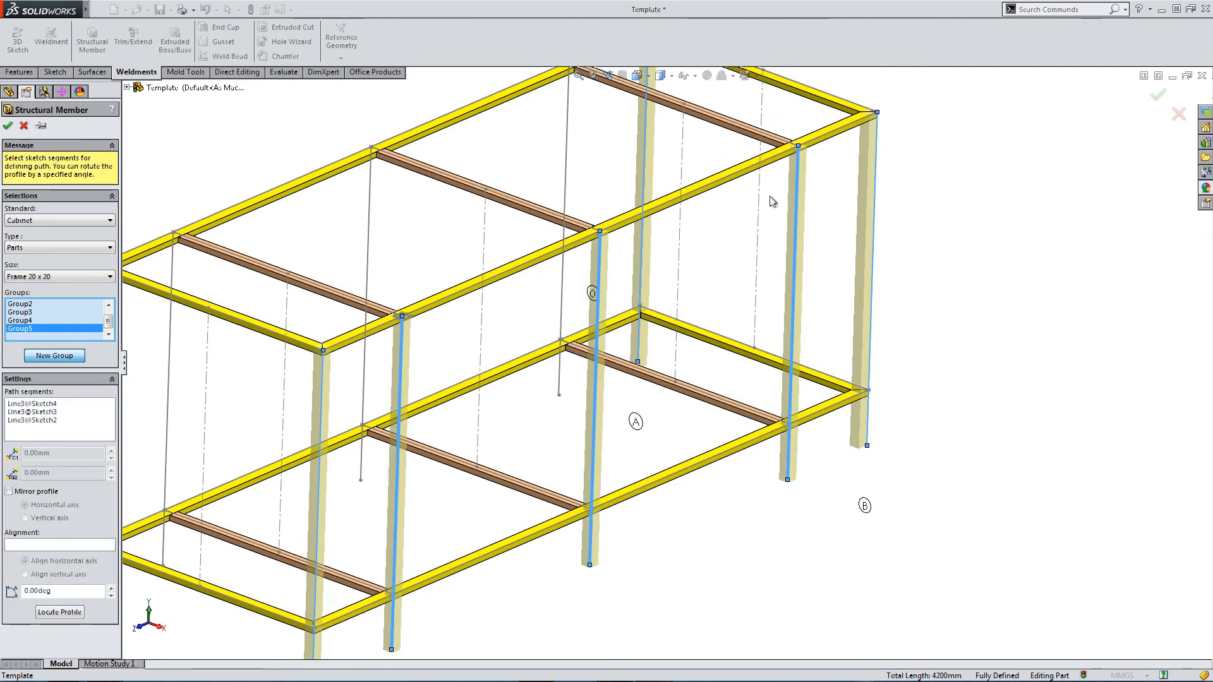
{"action": "left_click", "coordinate": [59, 612]}
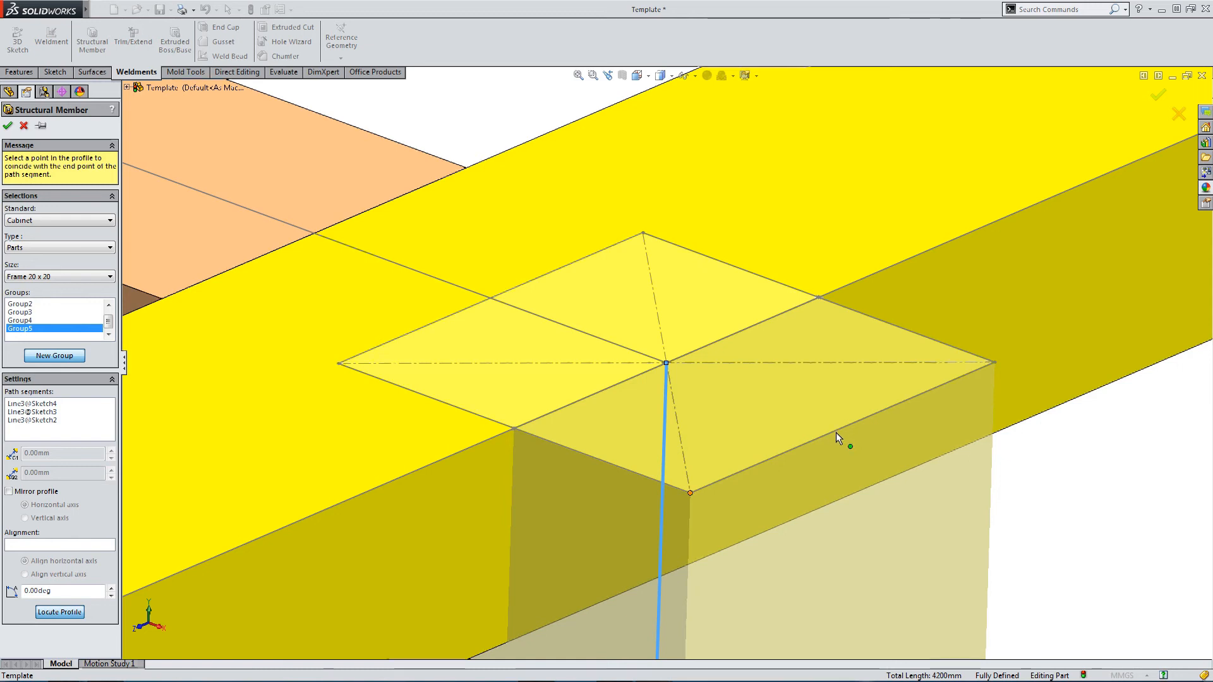
{"action": "scroll", "coordinate": [836, 432], "scroll_direction": "up", "scroll_amount": 4}
{"action": "mouse_move", "coordinate": [763, 448]}
{"action": "middle_mouse_down"}
{"action": "mouse_move", "coordinate": [759, 461]}
{"action": "mouse_move", "coordinate": [759, 447]}
{"action": "middle_mouse_up"}
{"action": "scroll", "coordinate": [696, 479], "scroll_direction": "up", "scroll_amount": 3}
{"action": "scroll", "coordinate": [699, 484], "scroll_direction": "up", "scroll_amount": 2}
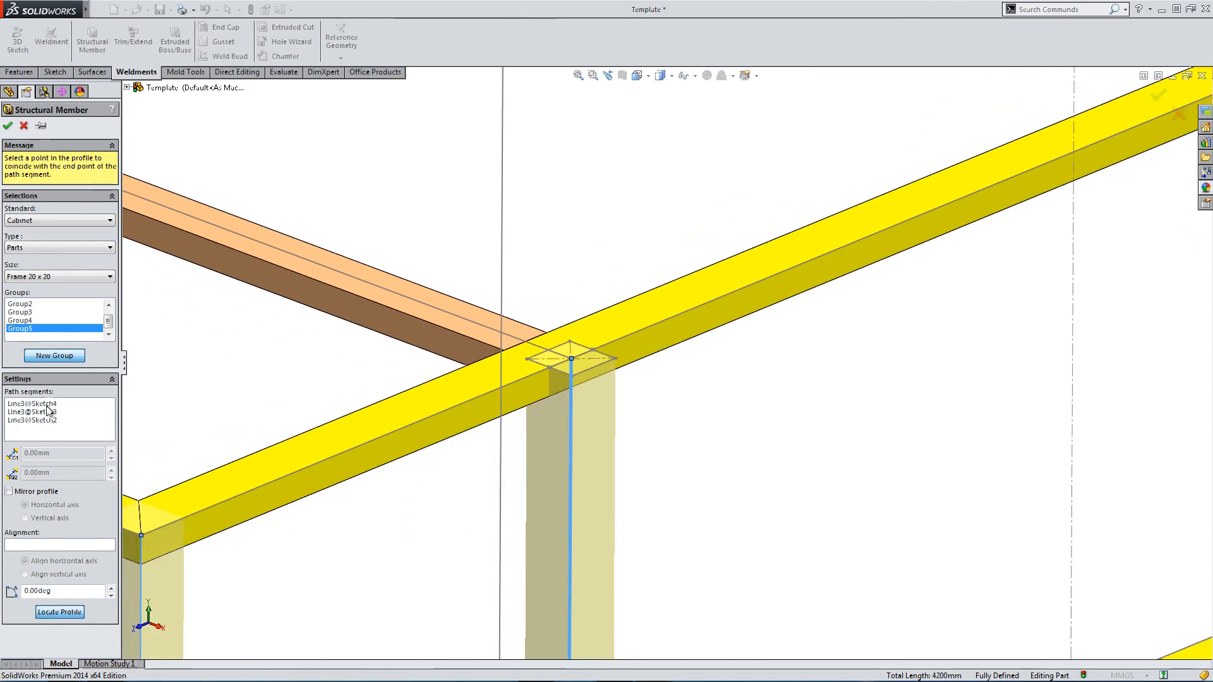
- Add a sixth group from the three intermediate vertical lines on the far long side and finish the structural member
{"action": "left_click", "coordinate": [41, 357]}
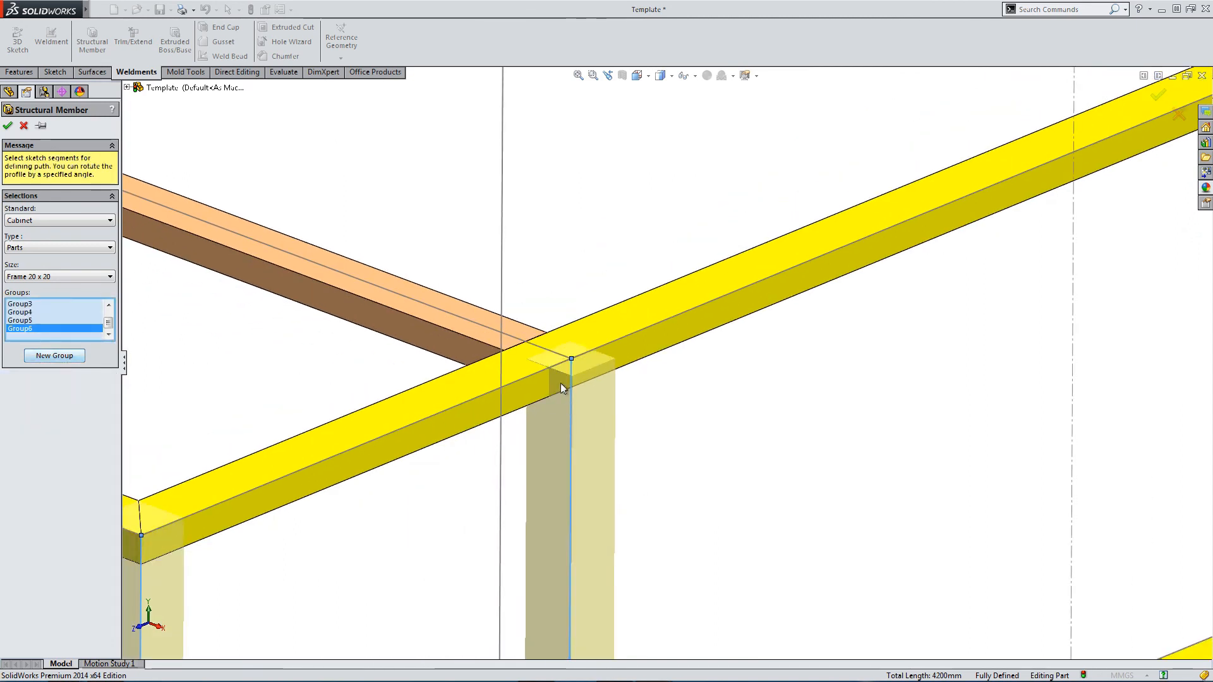
{"action": "scroll", "coordinate": [615, 455], "scroll_direction": "up", "scroll_amount": 5}
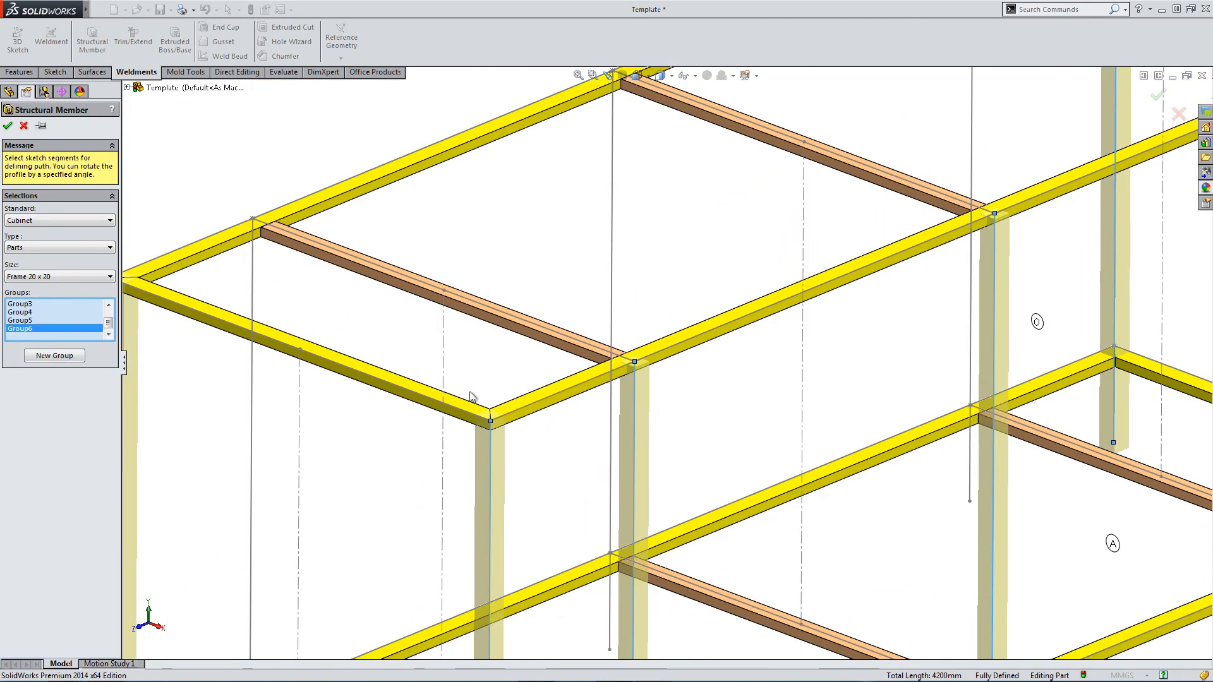
{"action": "left_click", "coordinate": [250, 263]}
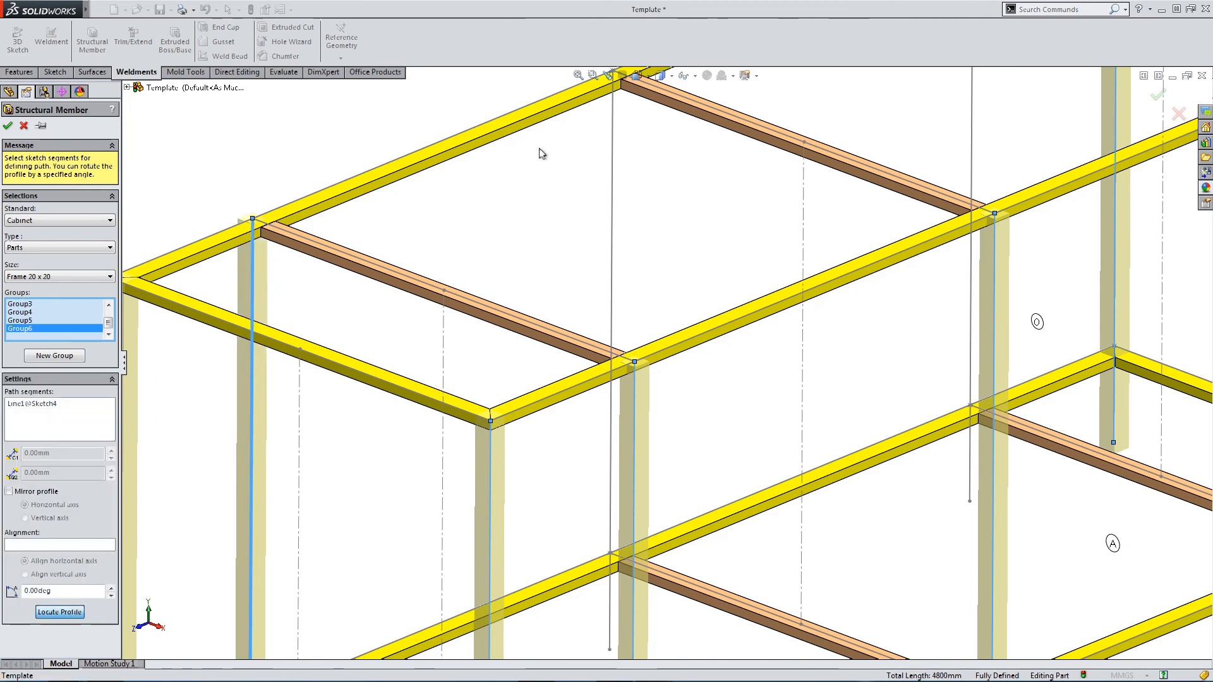
{"action": "key", "text": "f"}
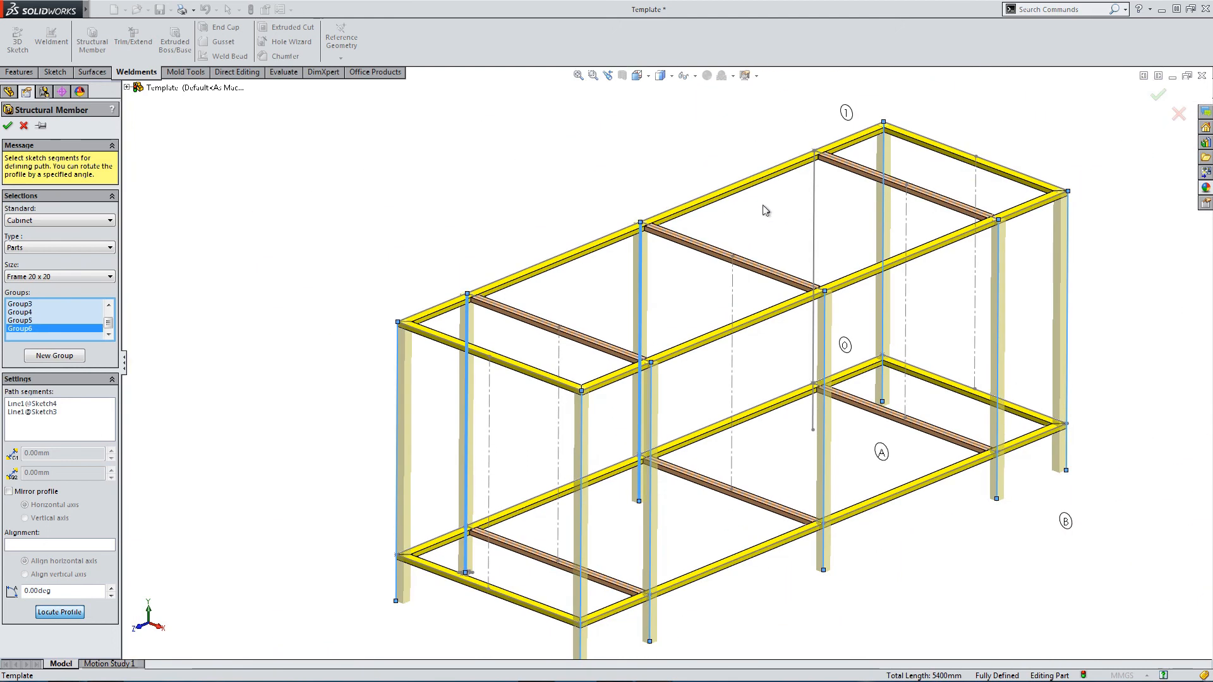
{"action": "left_click", "coordinate": [814, 209]}
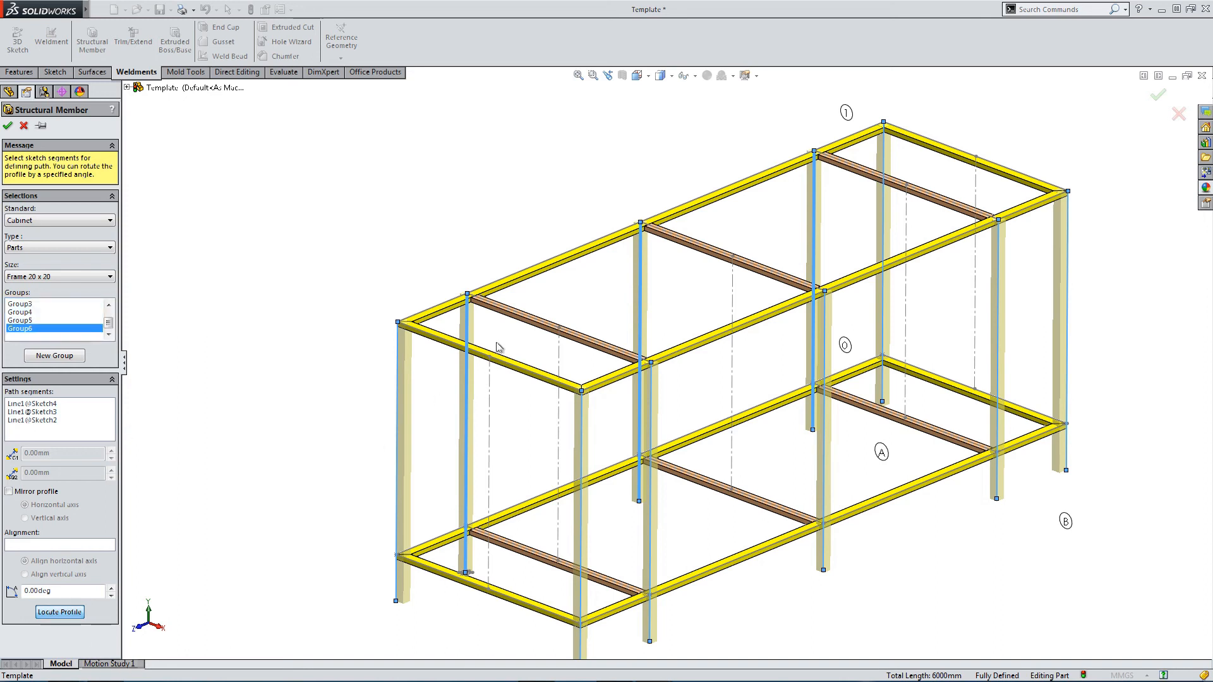
{"action": "left_click", "coordinate": [65, 614]}
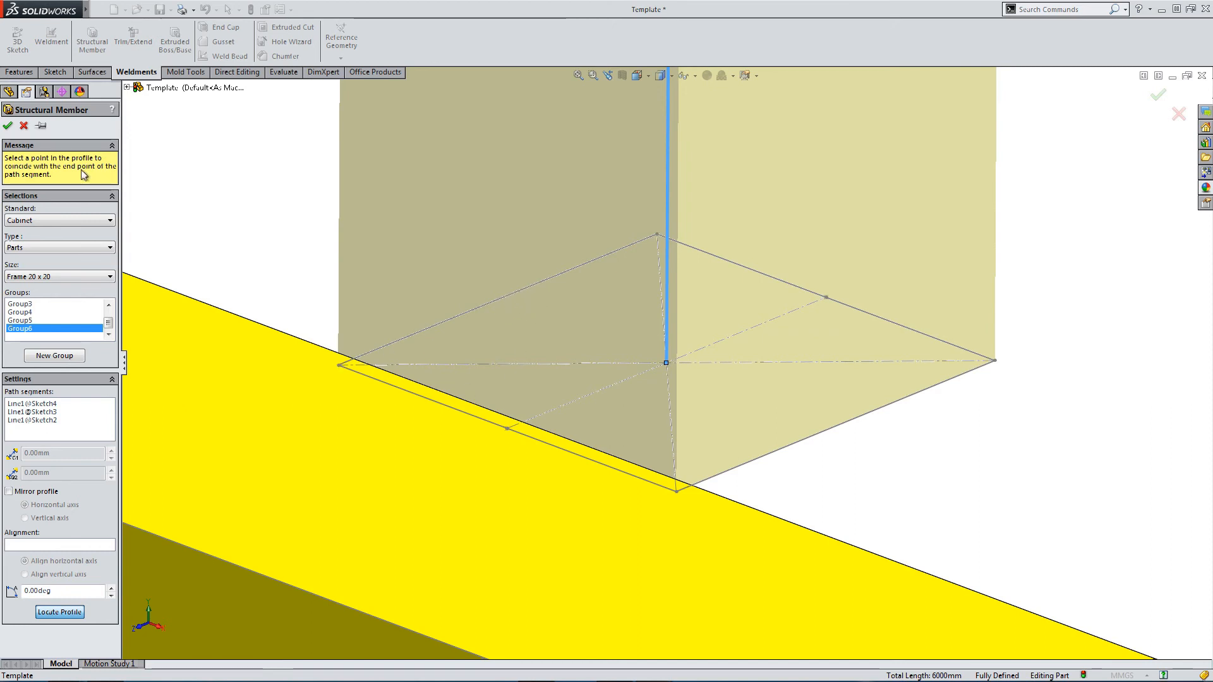
{"action": "left_click", "coordinate": [8, 126]}
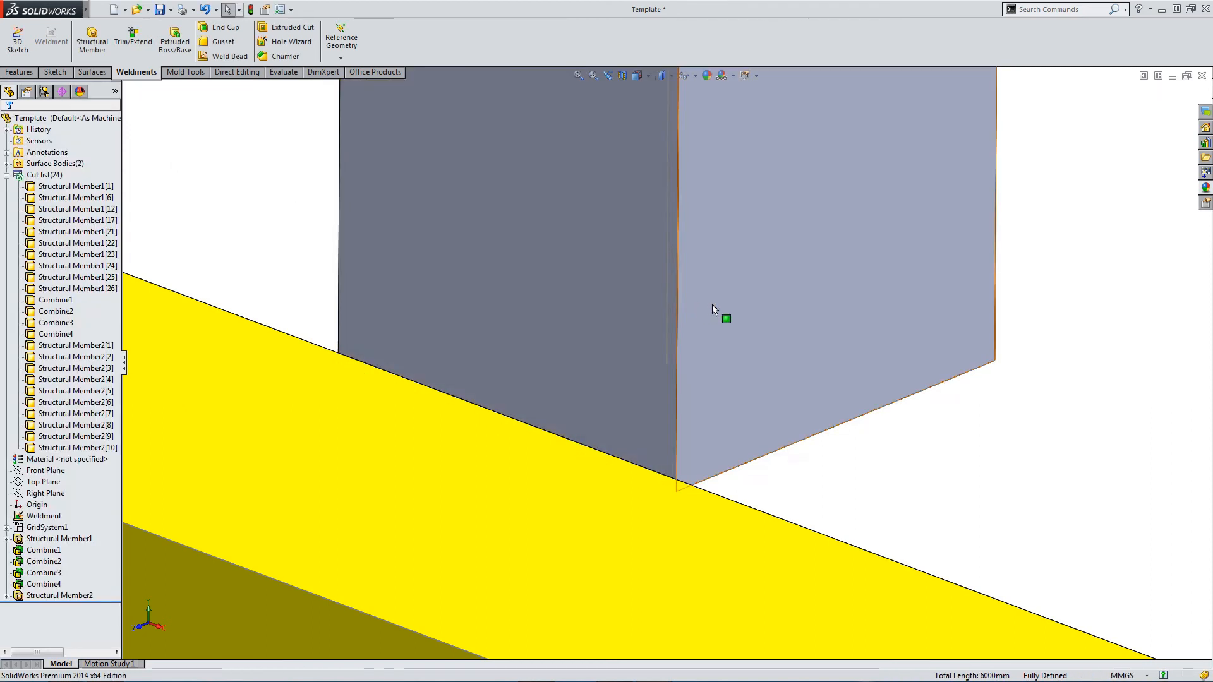
{"action": "scroll", "coordinate": [746, 293], "scroll_direction": "up", "scroll_amount": 5}
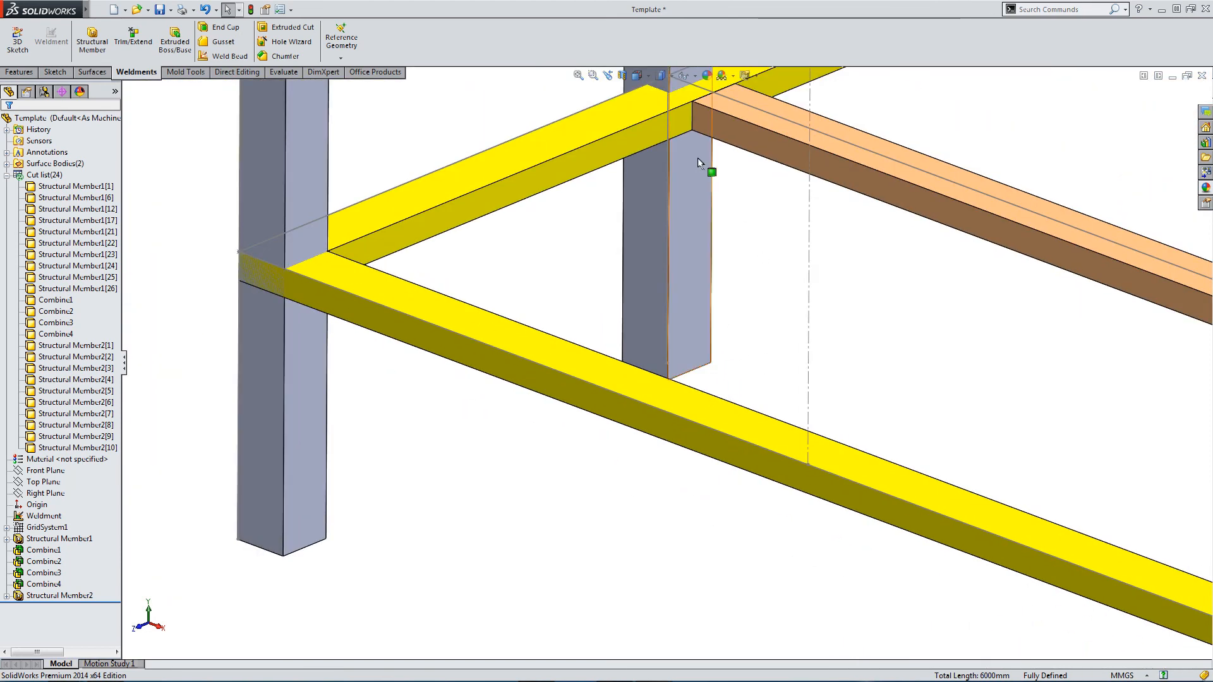
{"action": "scroll", "coordinate": [782, 190], "scroll_direction": "down", "scroll_amount": 4}
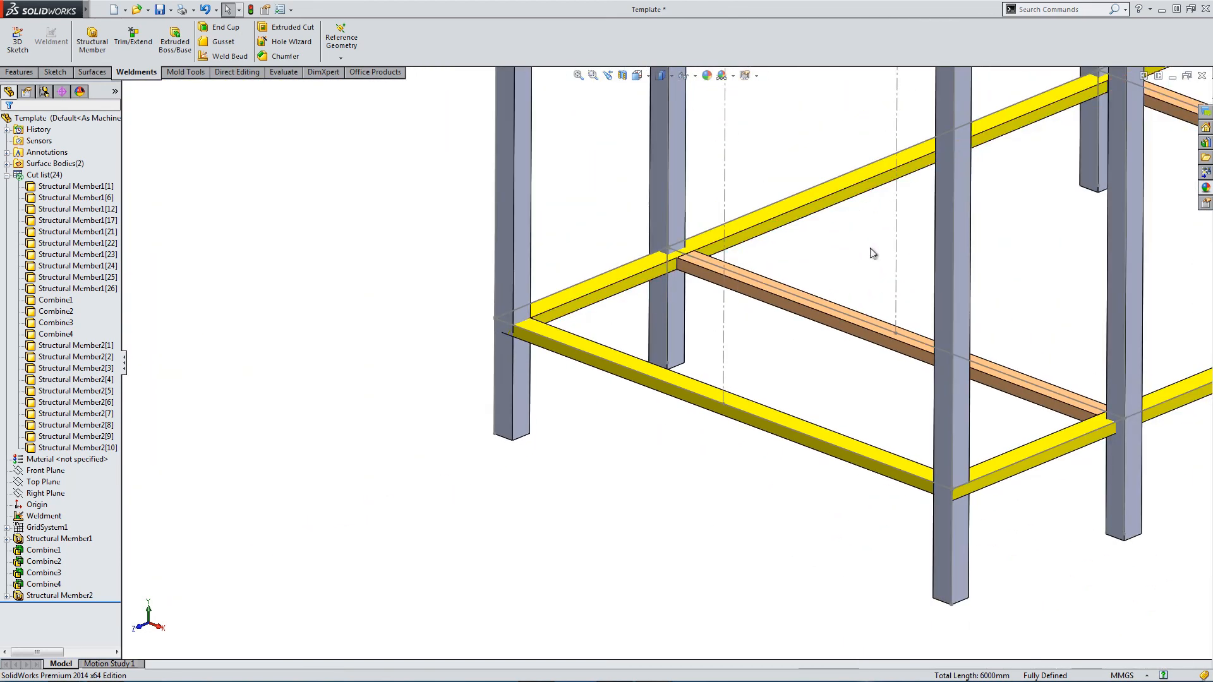
{"action": "scroll", "coordinate": [872, 252], "scroll_direction": "up", "scroll_amount": 4}
{"action": "scroll", "coordinate": [941, 182], "scroll_direction": "down", "scroll_amount": 2}
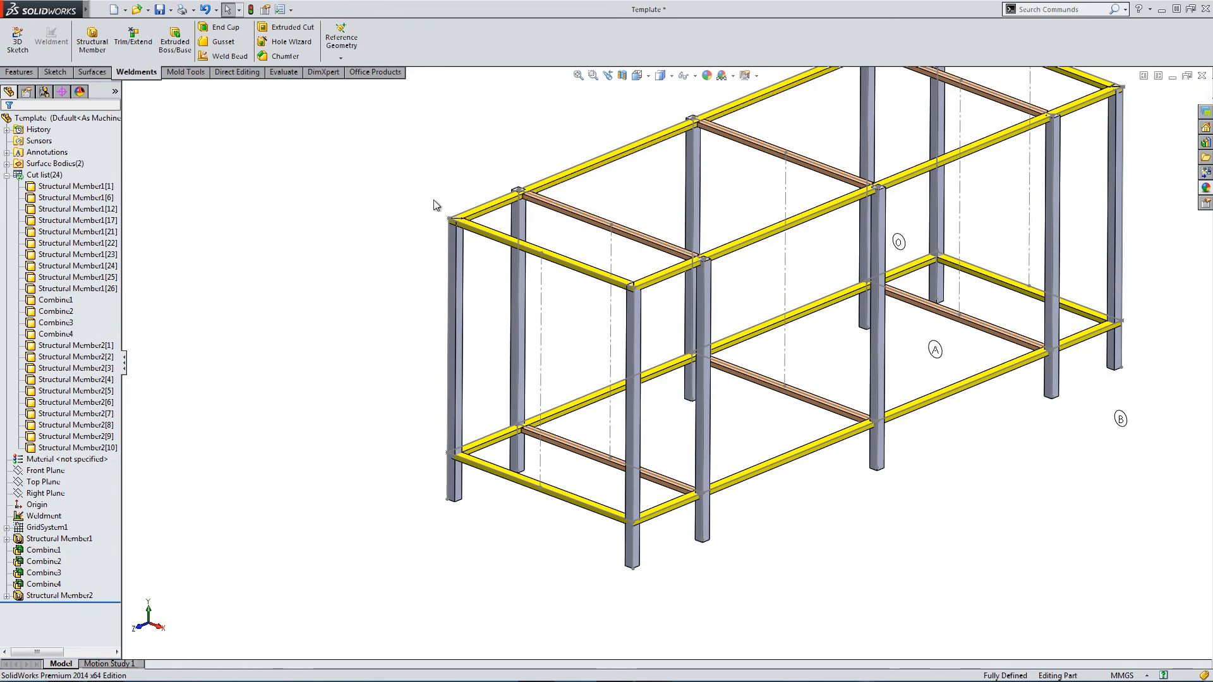
- Open the Frame 20 x 20.SLDLFP profile file from the Cabinet Parts weldment profiles folder
{"action": "left_click", "coordinate": [100, 9]}
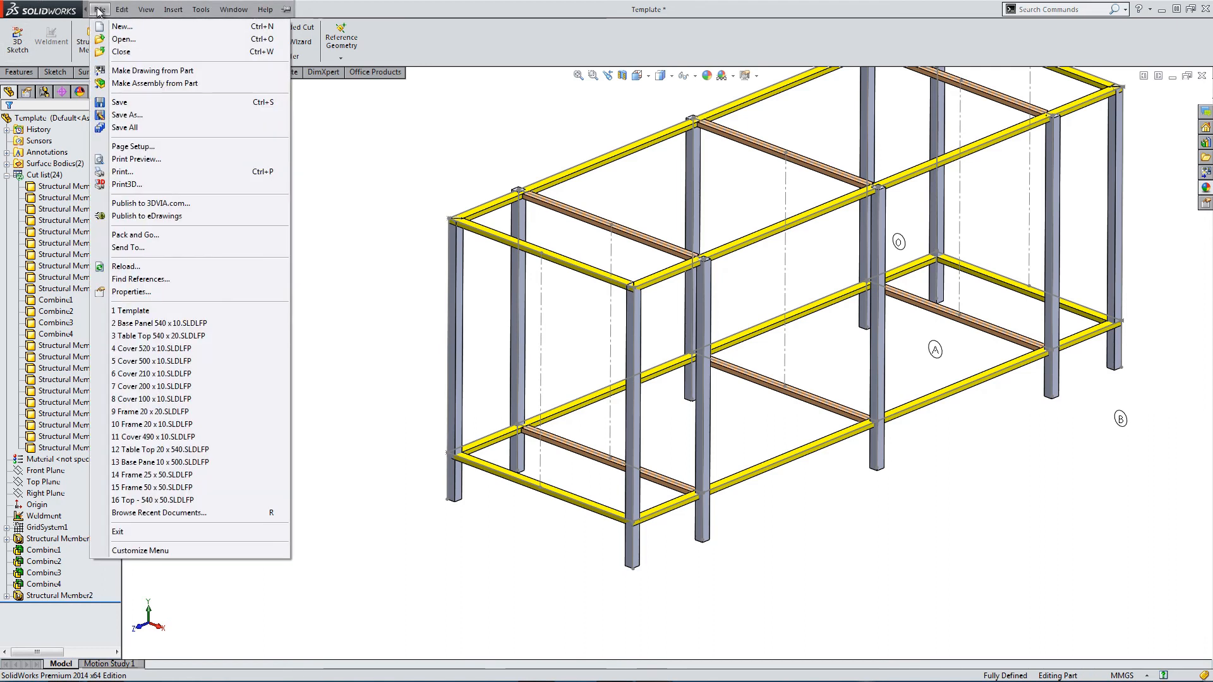
{"action": "left_click", "coordinate": [116, 39]}
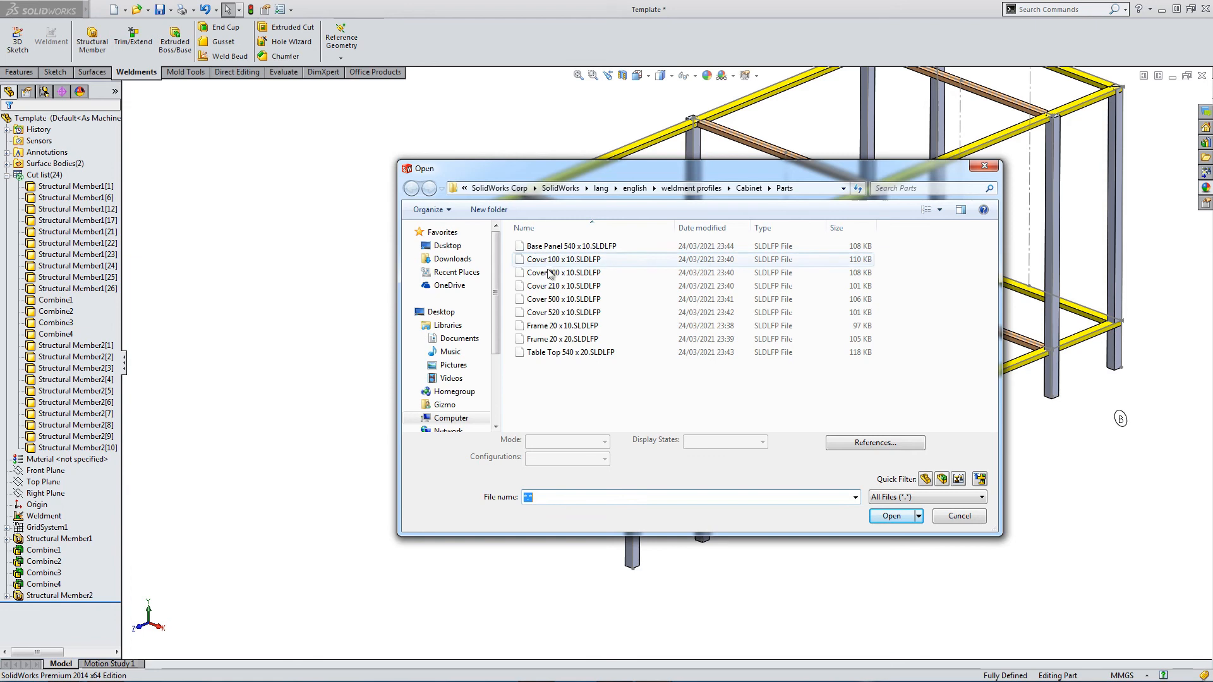
{"action": "left_click", "coordinate": [556, 340]}
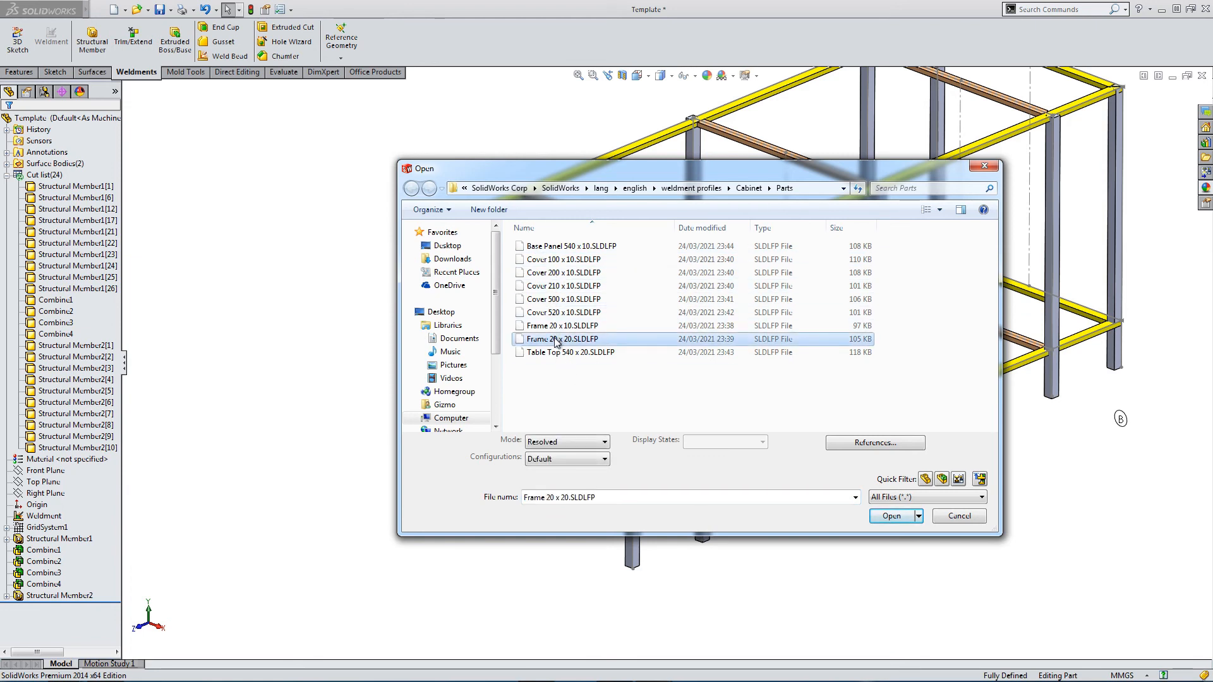
{"action": "right_click", "coordinate": [556, 340]}
{"action": "left_click", "coordinate": [582, 365]}
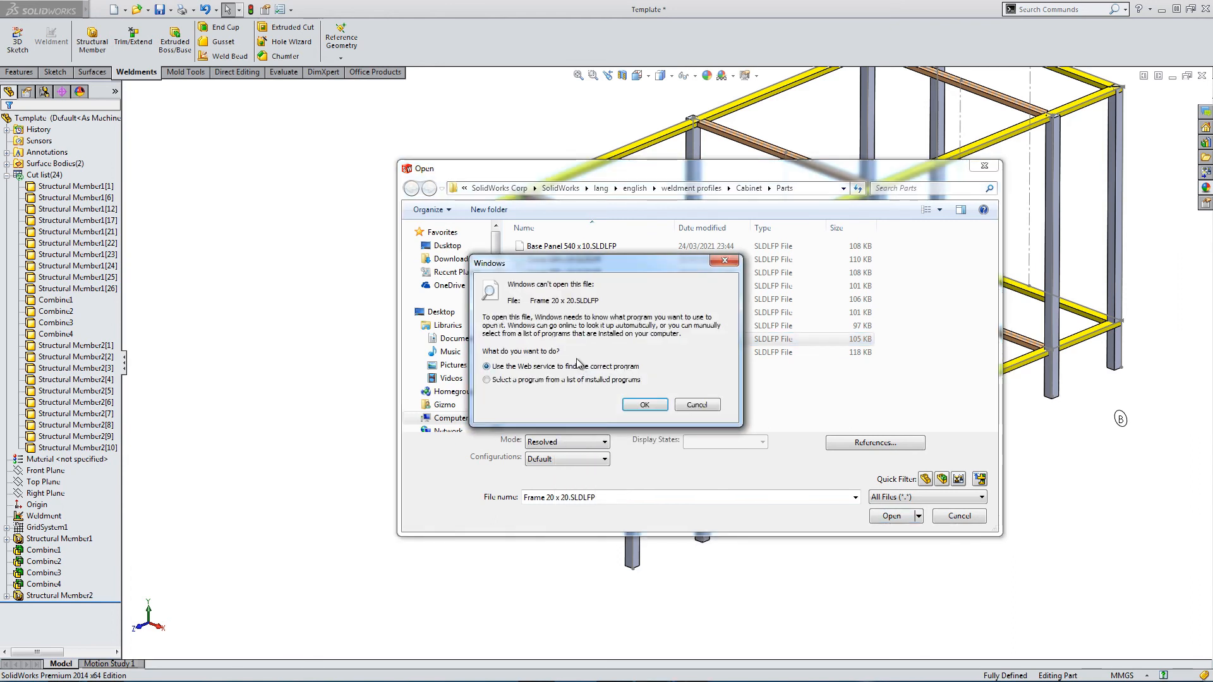
{"action": "left_click", "coordinate": [695, 405]}
{"action": "double_click", "coordinate": [565, 340]}
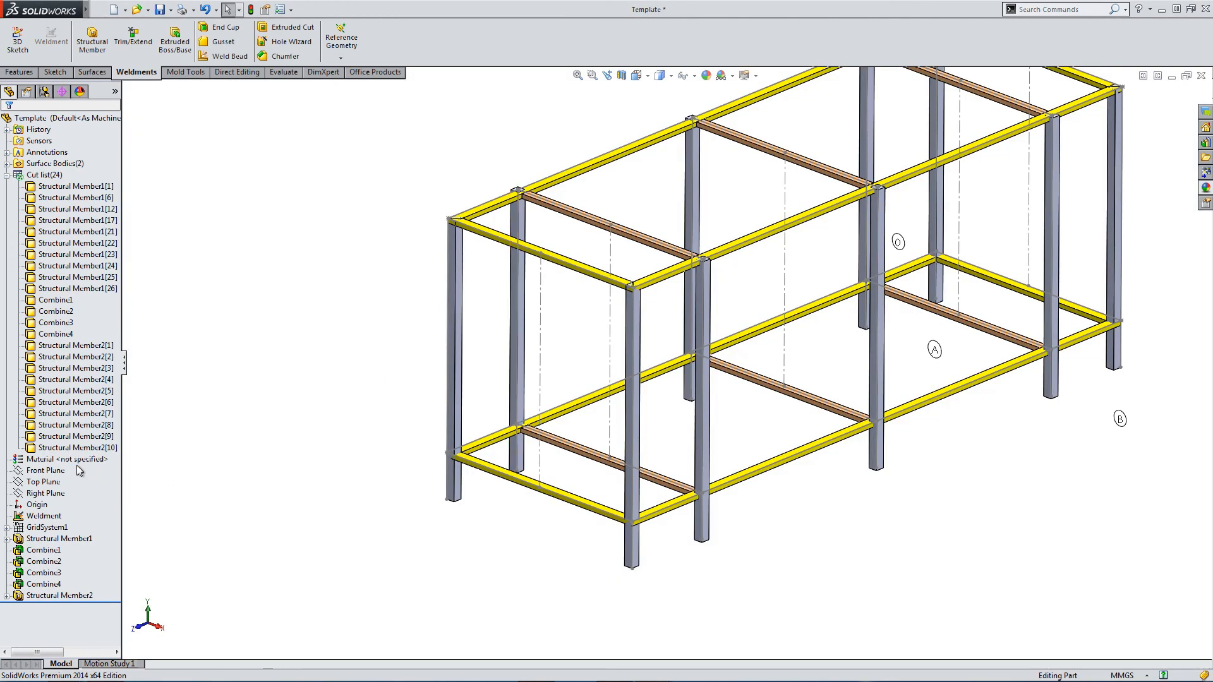
- Edit the posts' structural member, rotating the fifth group's profile to 90° and aligning its outer edge midpoint with the path
{"action": "left_click", "coordinate": [7, 596]}
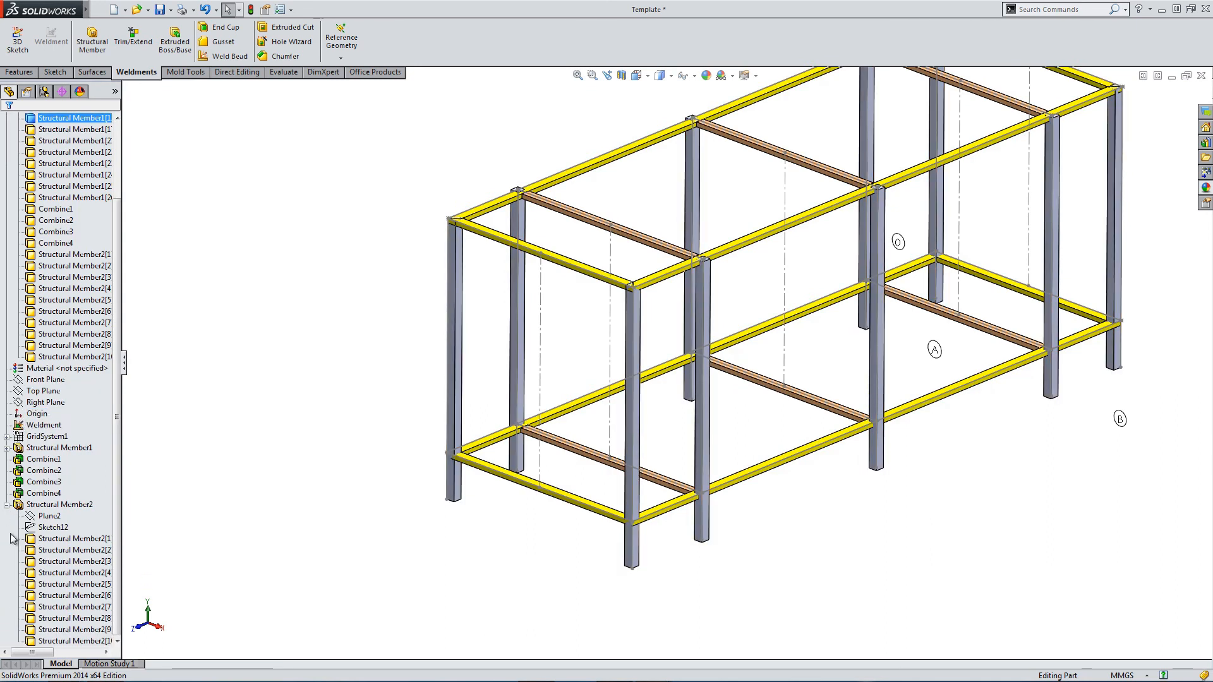
{"action": "left_click", "coordinate": [7, 504]}
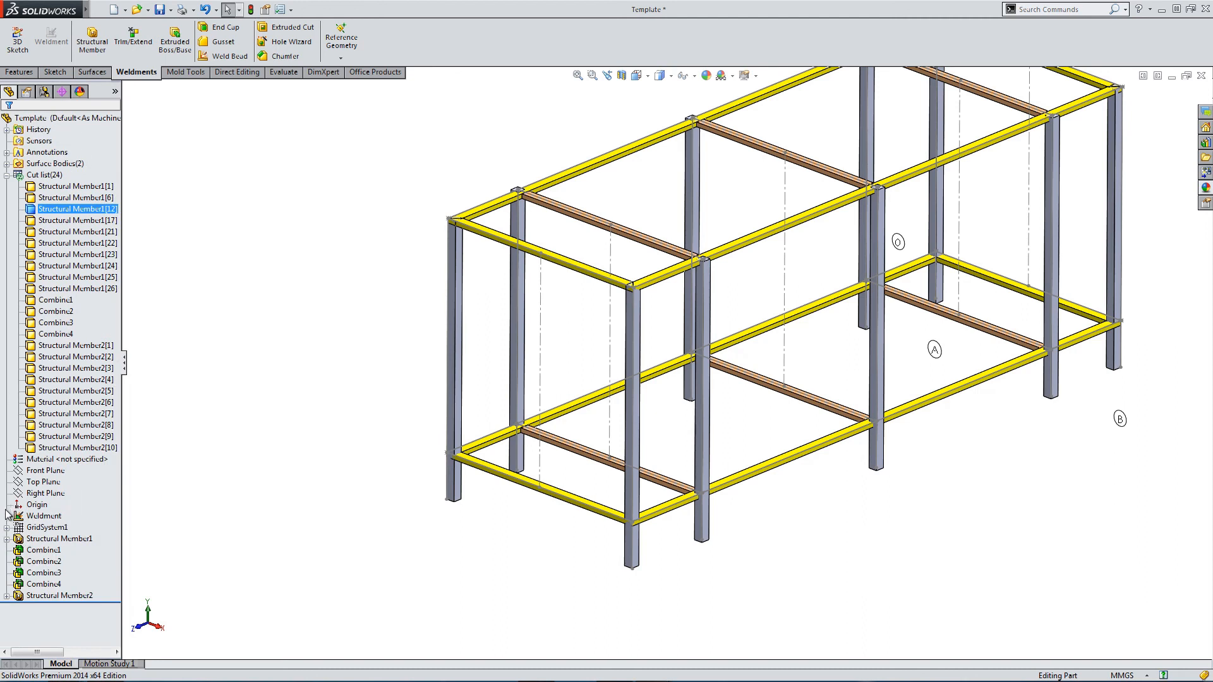
{"action": "right_click", "coordinate": [35, 601]}
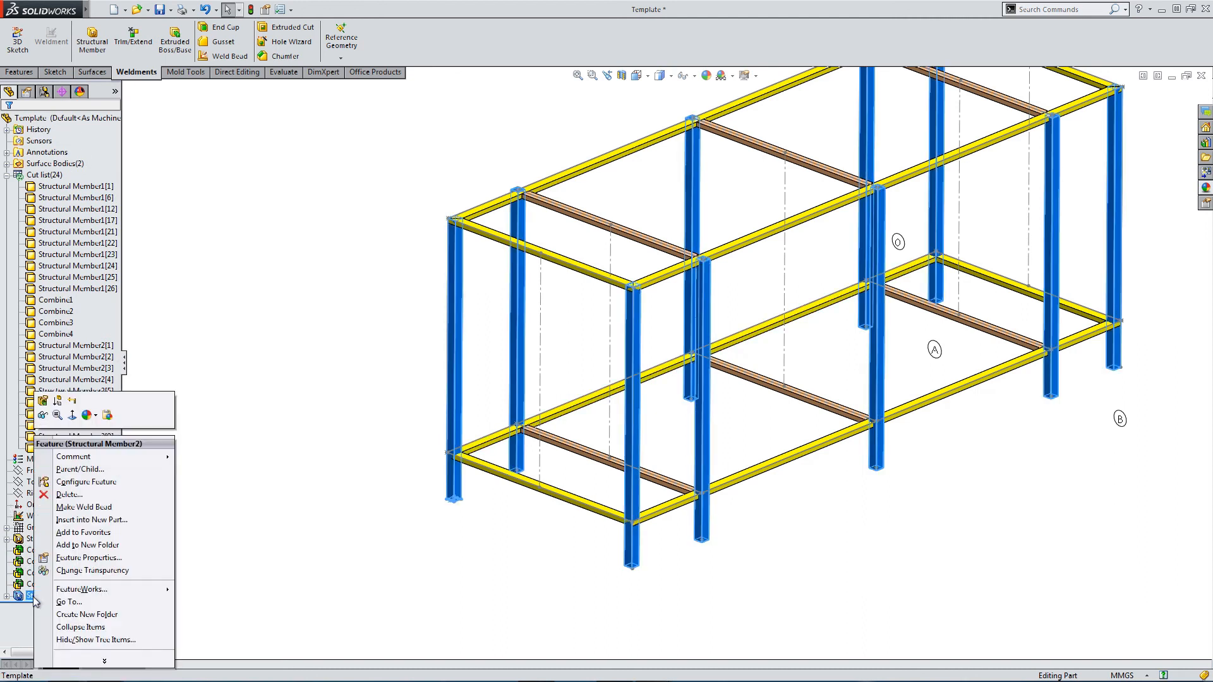
{"action": "left_click", "coordinate": [46, 406]}
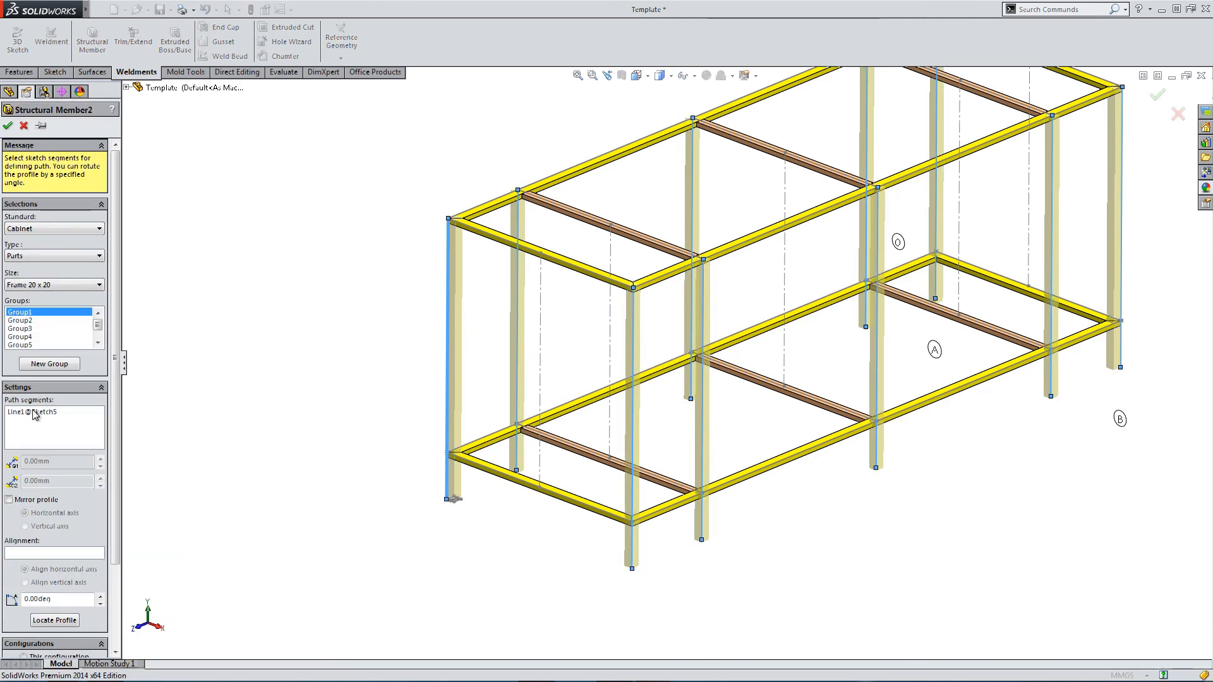
{"action": "left_click", "coordinate": [26, 345]}
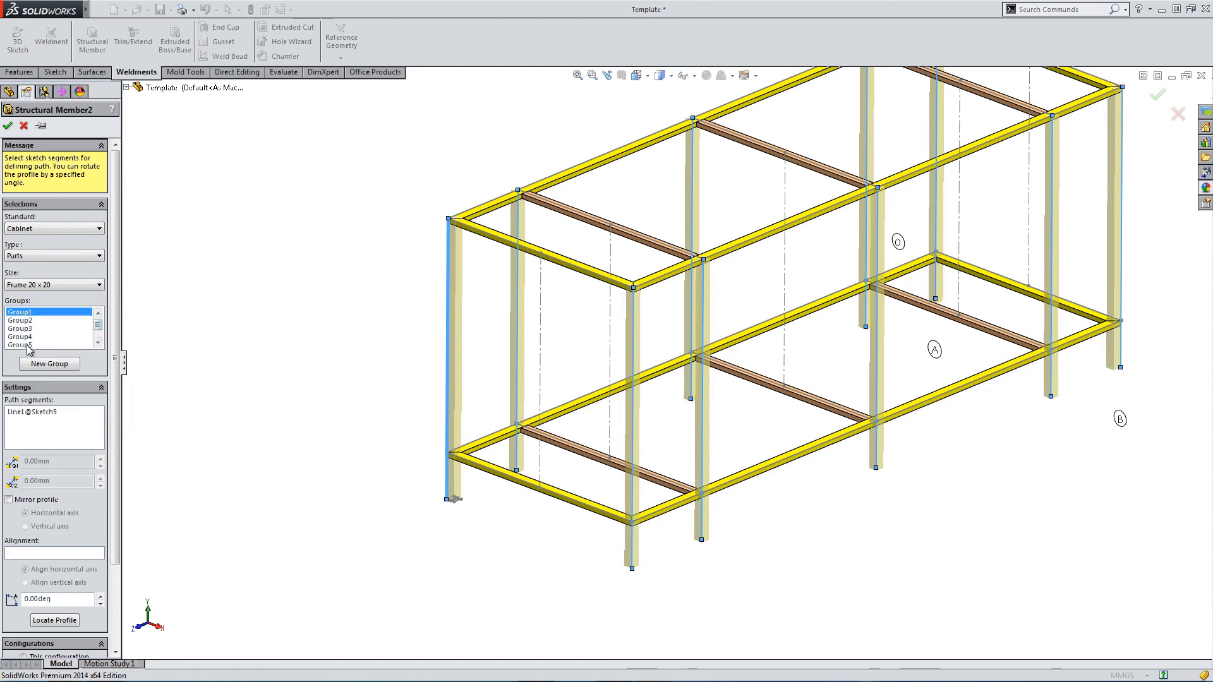
{"action": "left_click", "coordinate": [57, 621]}
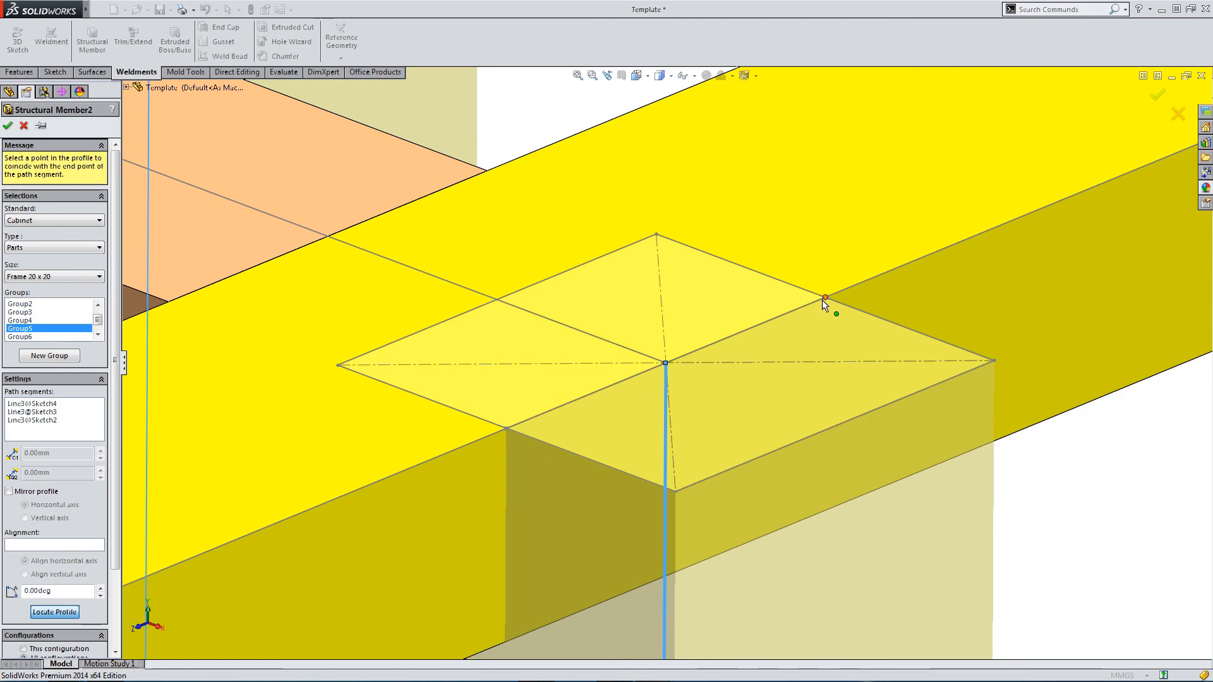
{"action": "double_click", "coordinate": [44, 591]}
{"action": "type", "text": "90"}
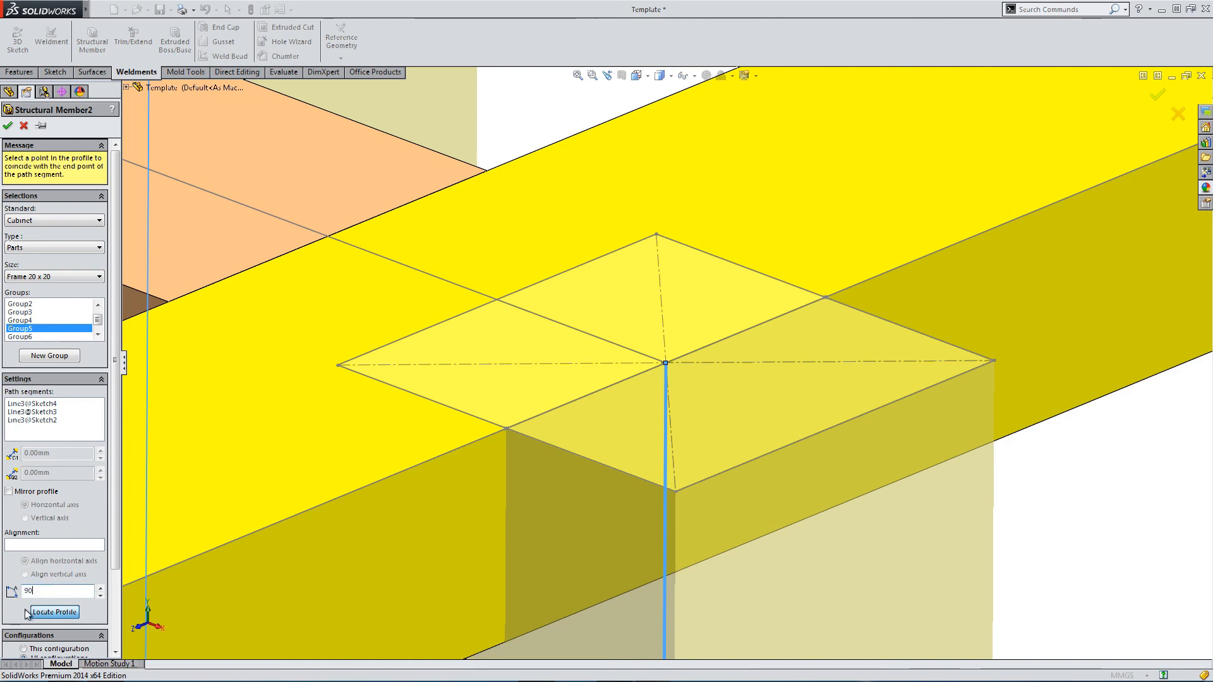
{"action": "key", "text": "Return"}
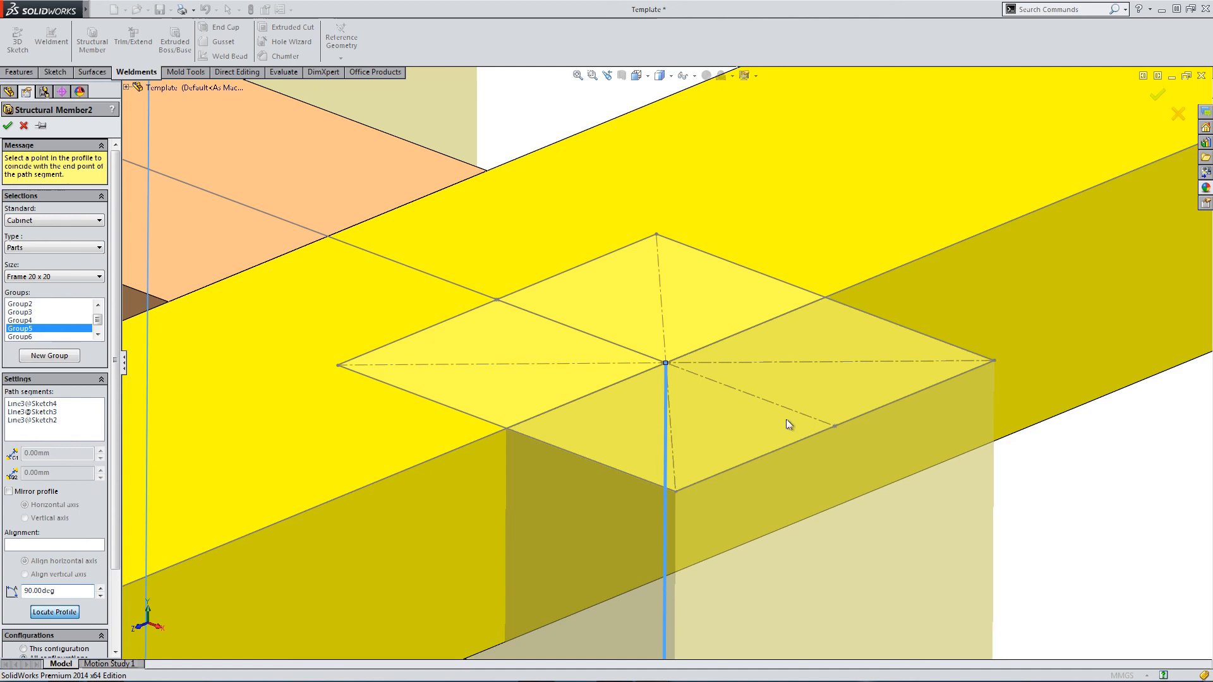
{"action": "left_click", "coordinate": [835, 427]}
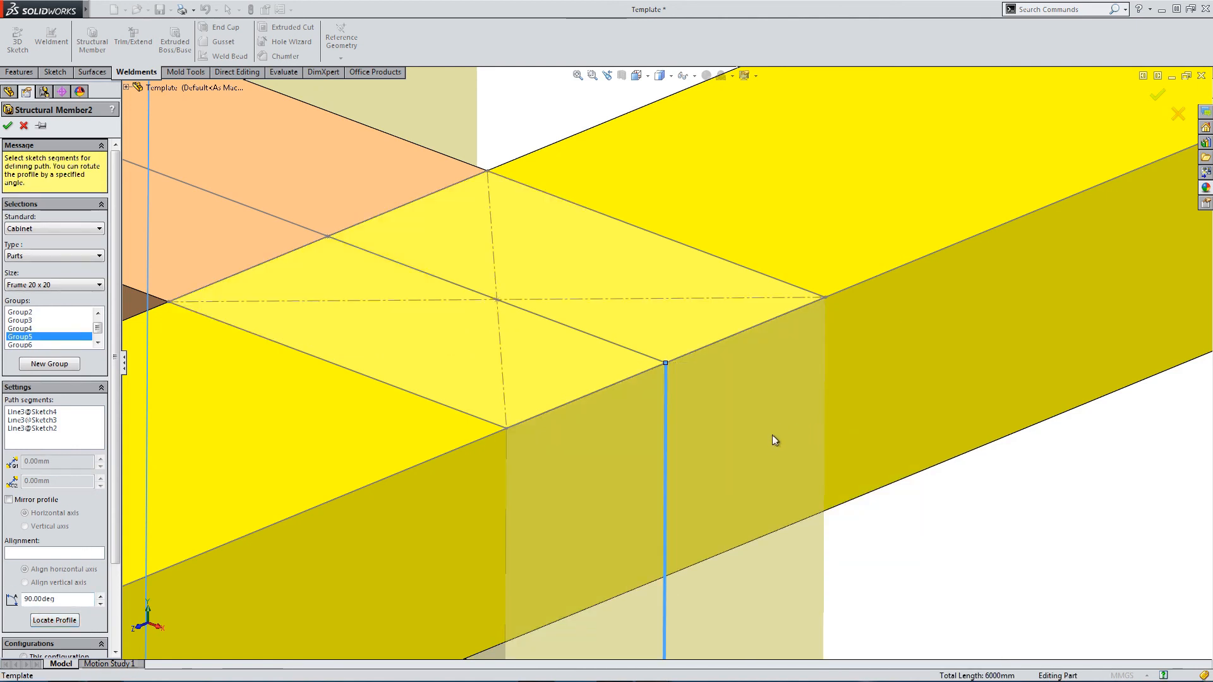
{"action": "scroll", "coordinate": [770, 439], "scroll_direction": "up", "scroll_amount": 3}
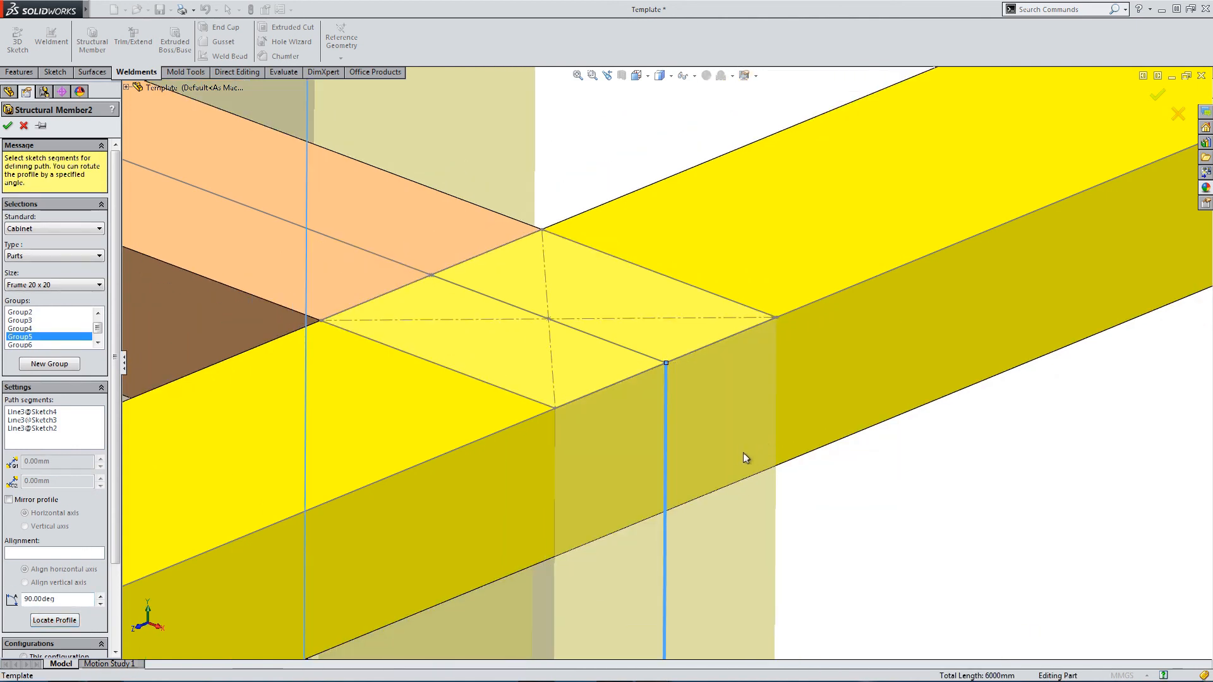
- Rotate the sixth group's profile to 90°, align its far outer edge midpoint with the path, and apply the structural member changes
{"action": "left_click", "coordinate": [15, 345]}
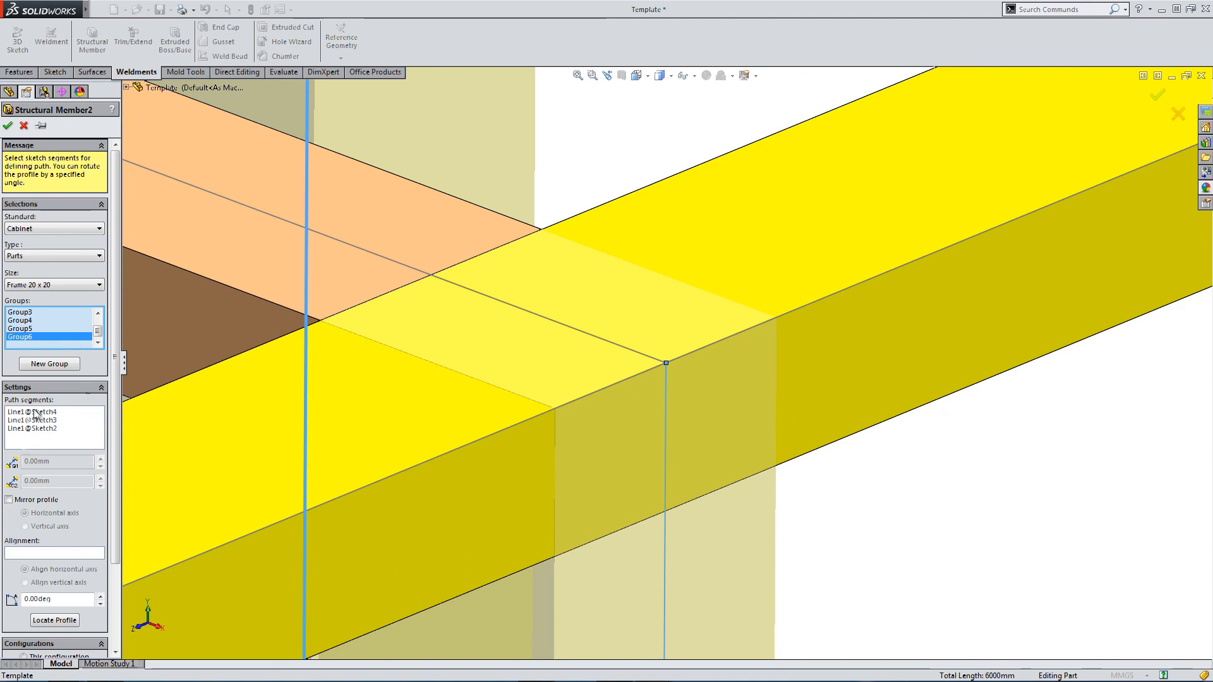
{"action": "left_click", "coordinate": [55, 620]}
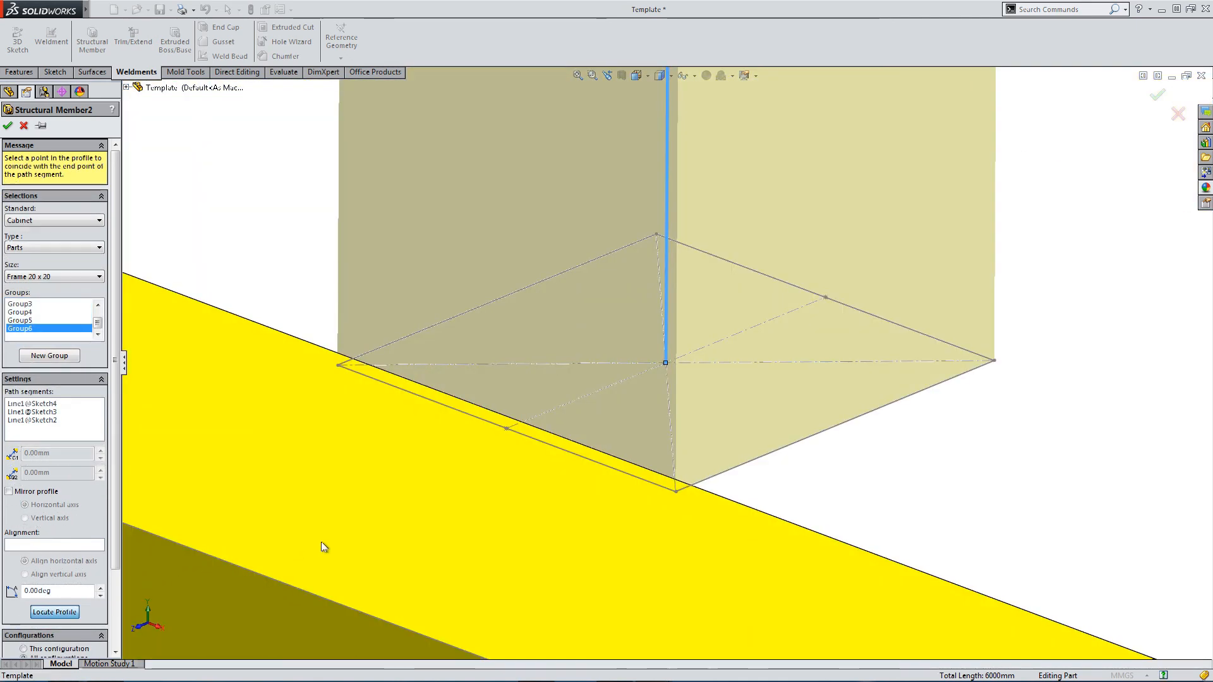
{"action": "scroll", "coordinate": [563, 475], "scroll_direction": "up", "scroll_amount": 13}
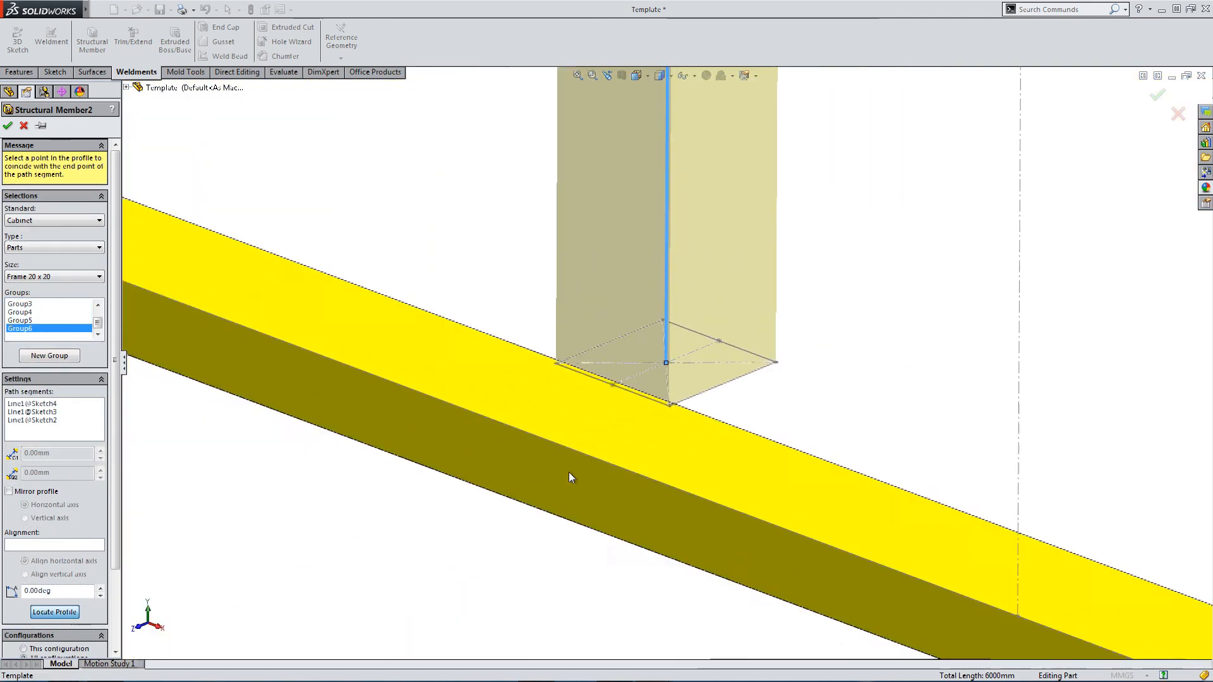
{"action": "scroll", "coordinate": [655, 369], "scroll_direction": "down", "scroll_amount": 5}
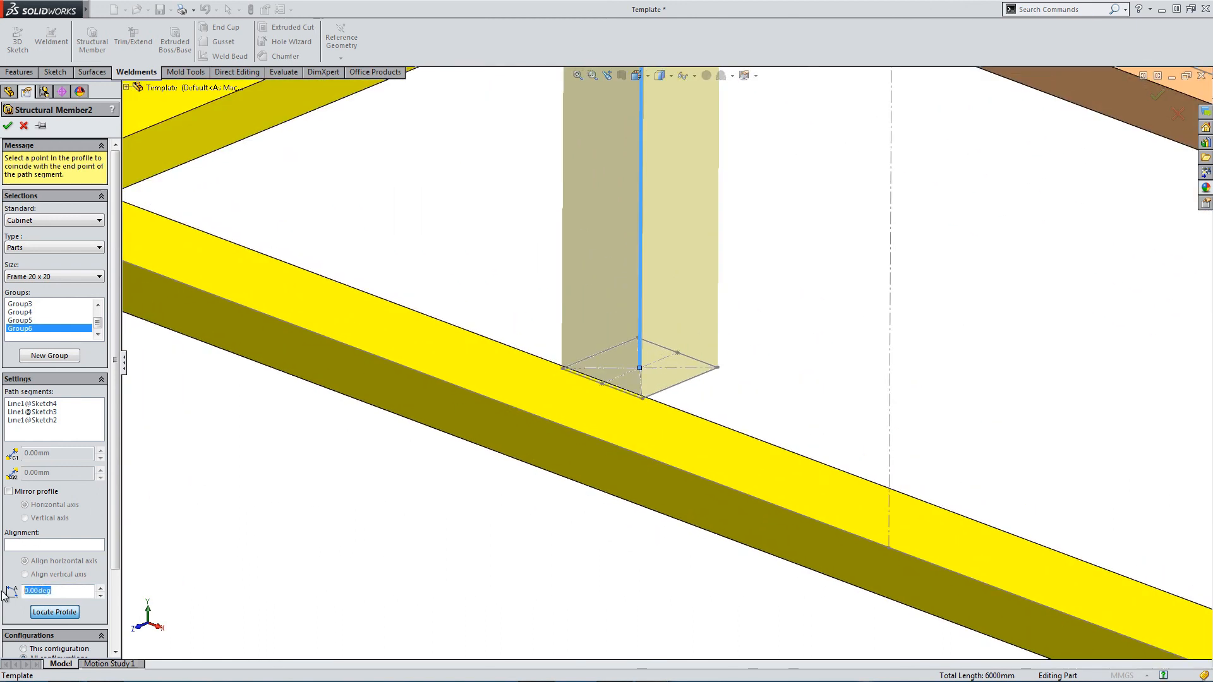
{"action": "type", "text": "90"}
{"action": "left_click", "coordinate": [599, 355]}
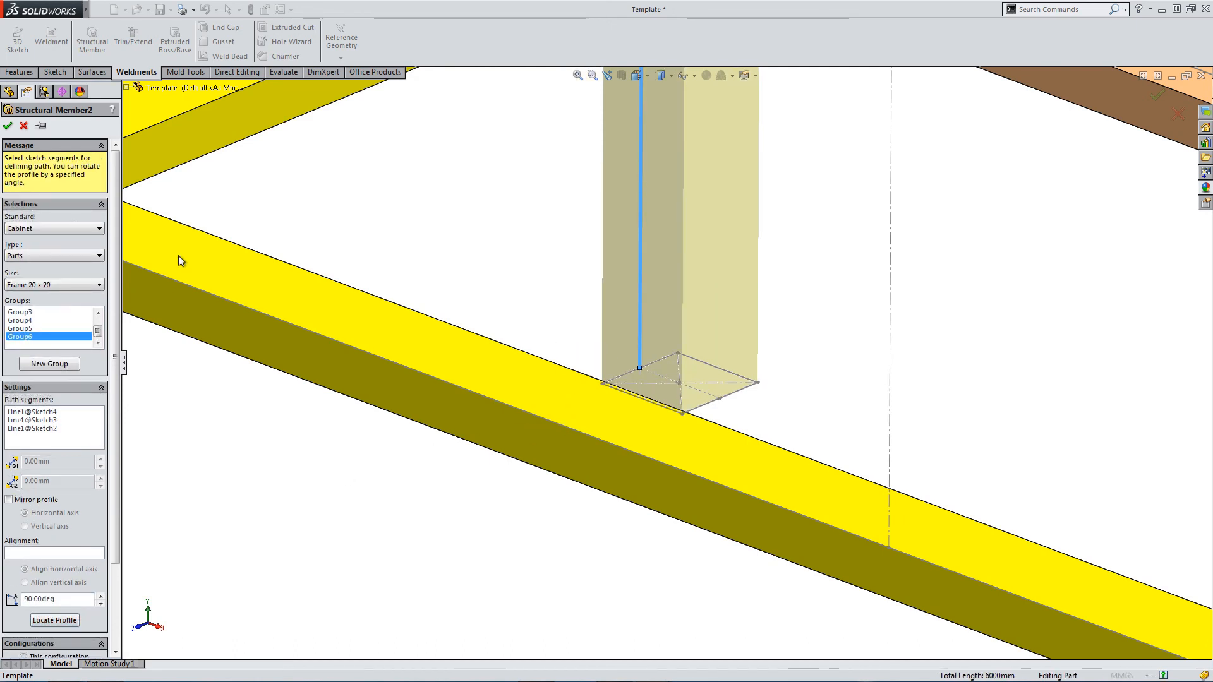
{"action": "scroll", "coordinate": [510, 235], "scroll_direction": "up", "scroll_amount": 5}
{"action": "scroll", "coordinate": [683, 168], "scroll_direction": "down", "scroll_amount": 3}
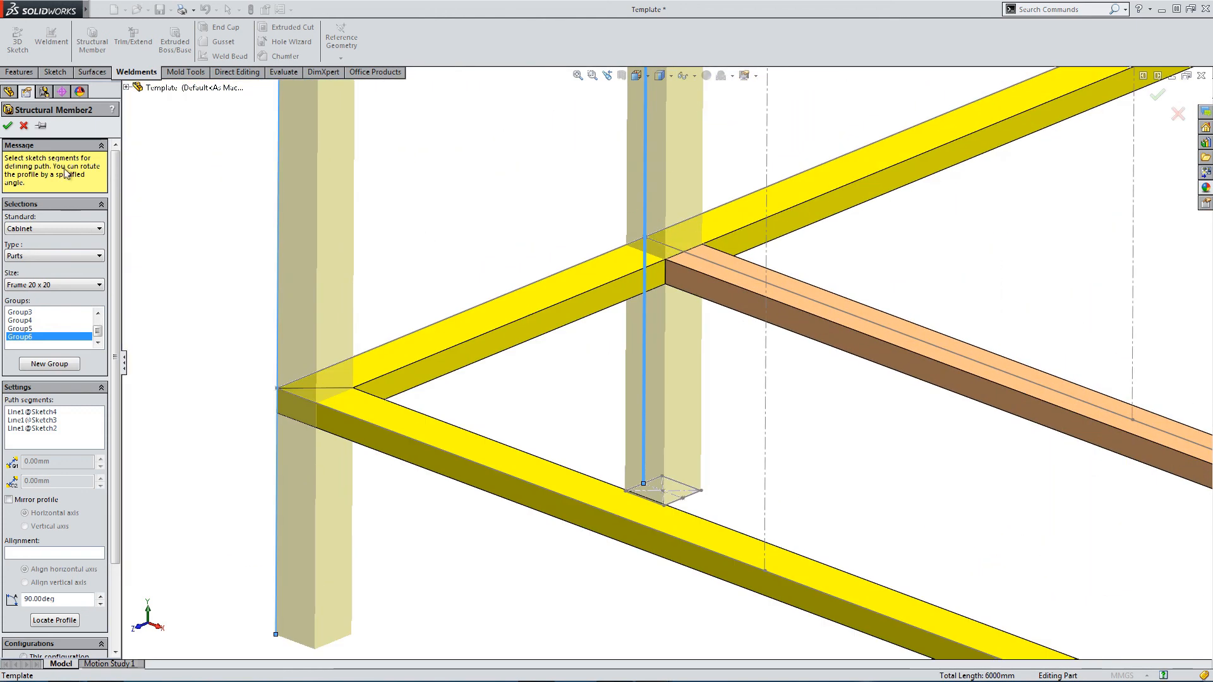
{"action": "left_click", "coordinate": [8, 125]}
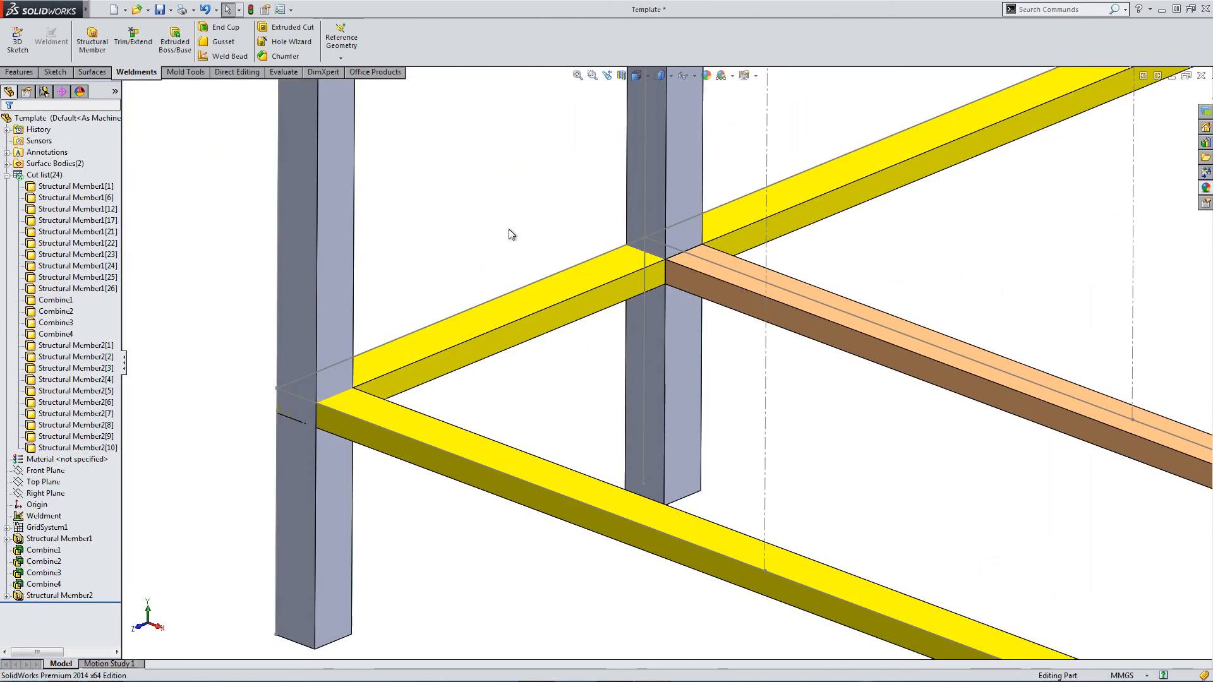
{"action": "scroll", "coordinate": [695, 243], "scroll_direction": "up", "scroll_amount": 3}
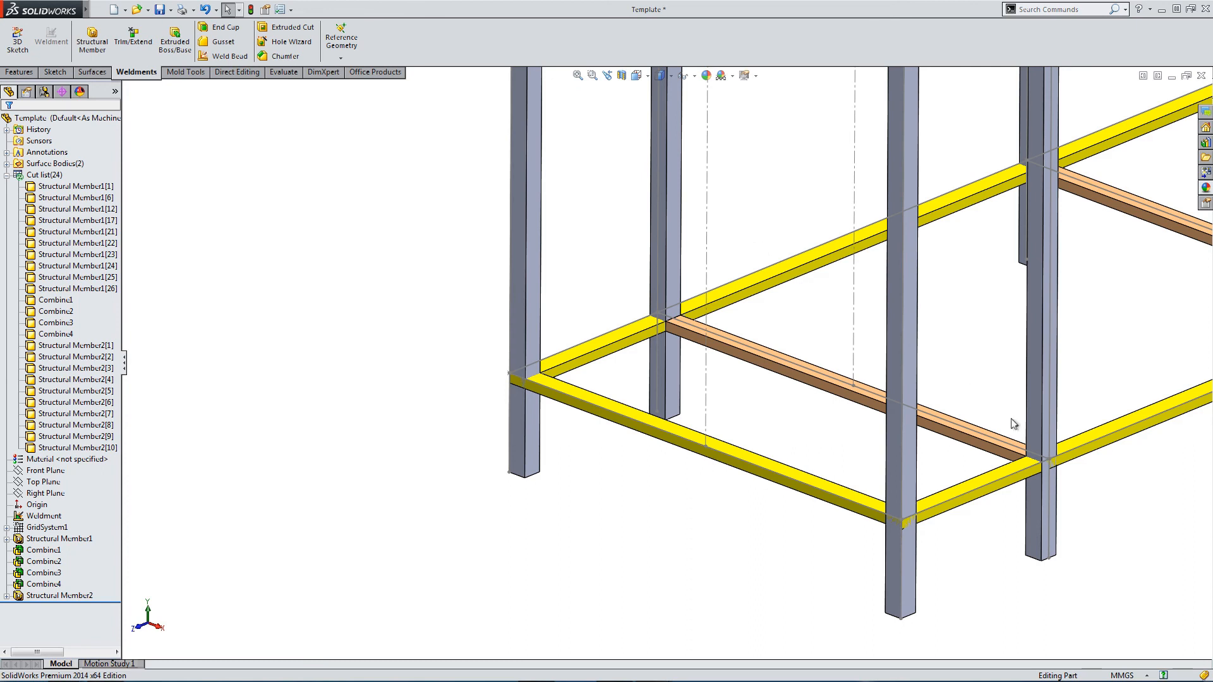
{"action": "scroll", "coordinate": [1019, 463], "scroll_direction": "down", "scroll_amount": 3}
{"action": "scroll", "coordinate": [989, 466], "scroll_direction": "up", "scroll_amount": 1}
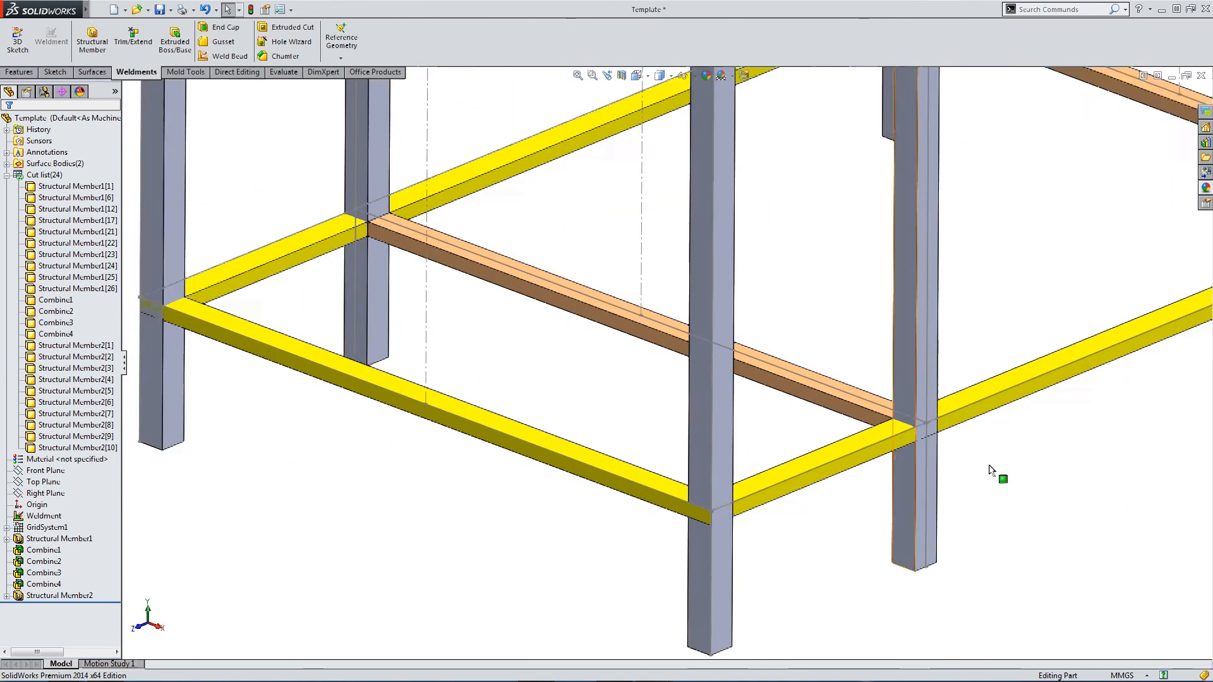
{"action": "scroll", "coordinate": [989, 471], "scroll_direction": "up", "scroll_amount": 5}
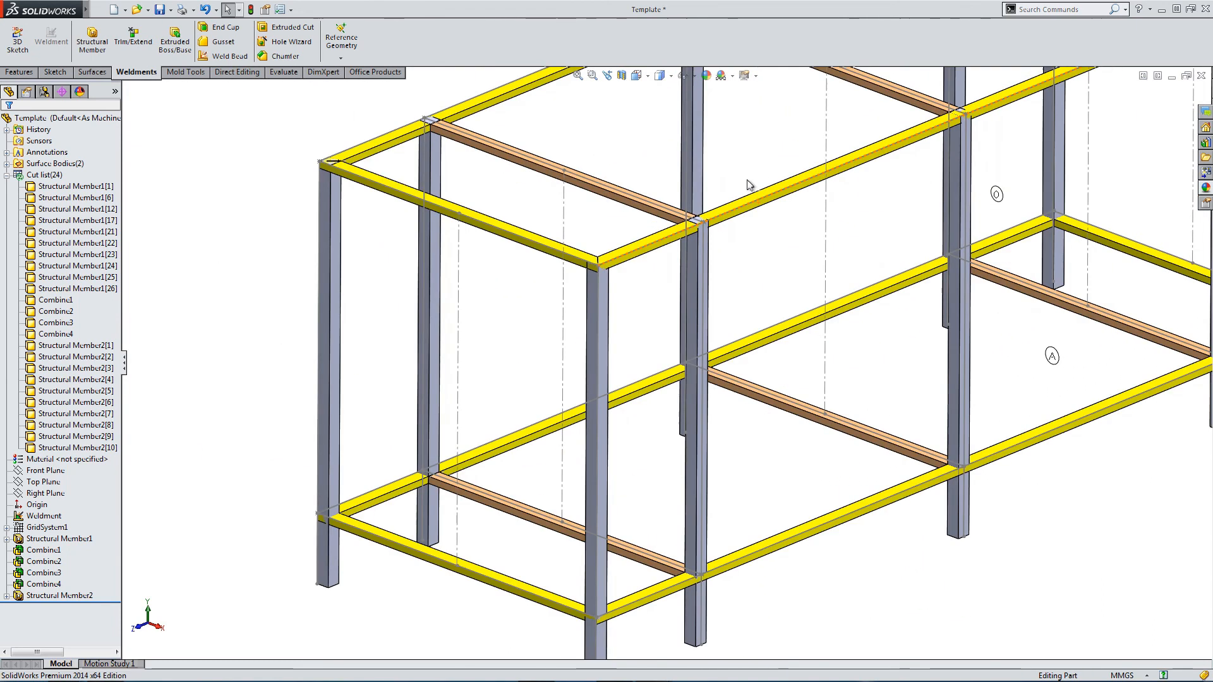
- Start a Trim/Extend feature for the frame's vertical posts
{"action": "scroll", "coordinate": [698, 240], "scroll_direction": "down", "scroll_amount": 6}
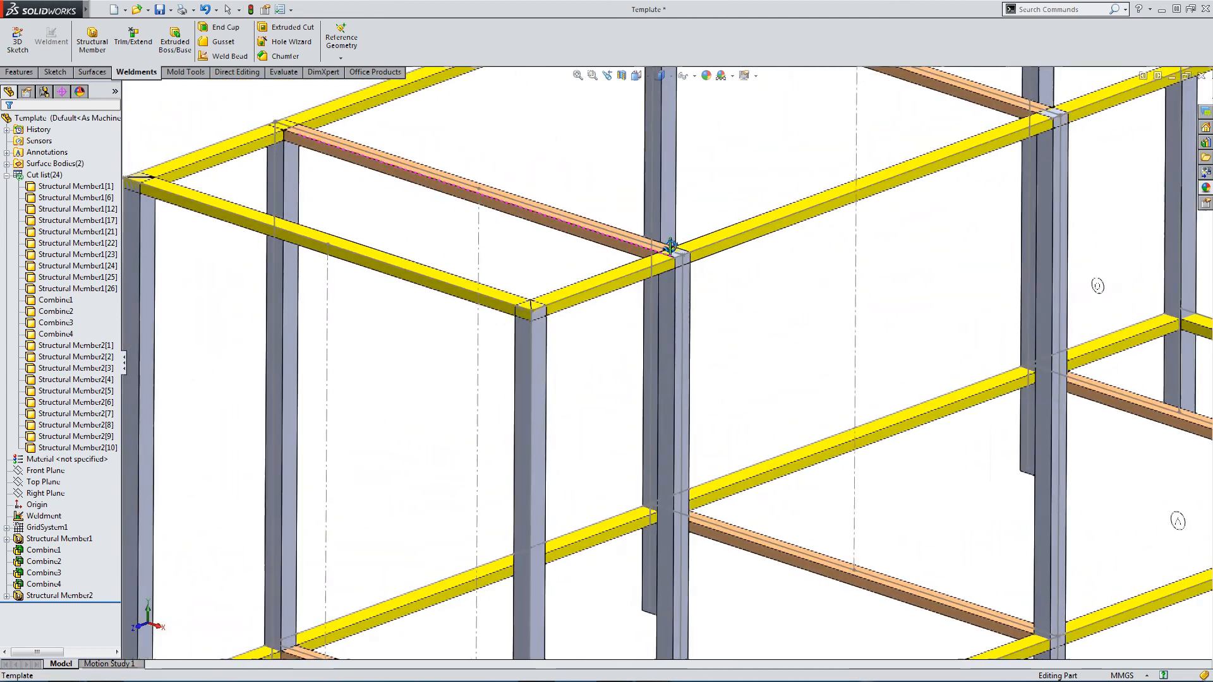
{"action": "middle_click_drag", "start_coordinate": [671, 247], "coordinate": [670, 256]}
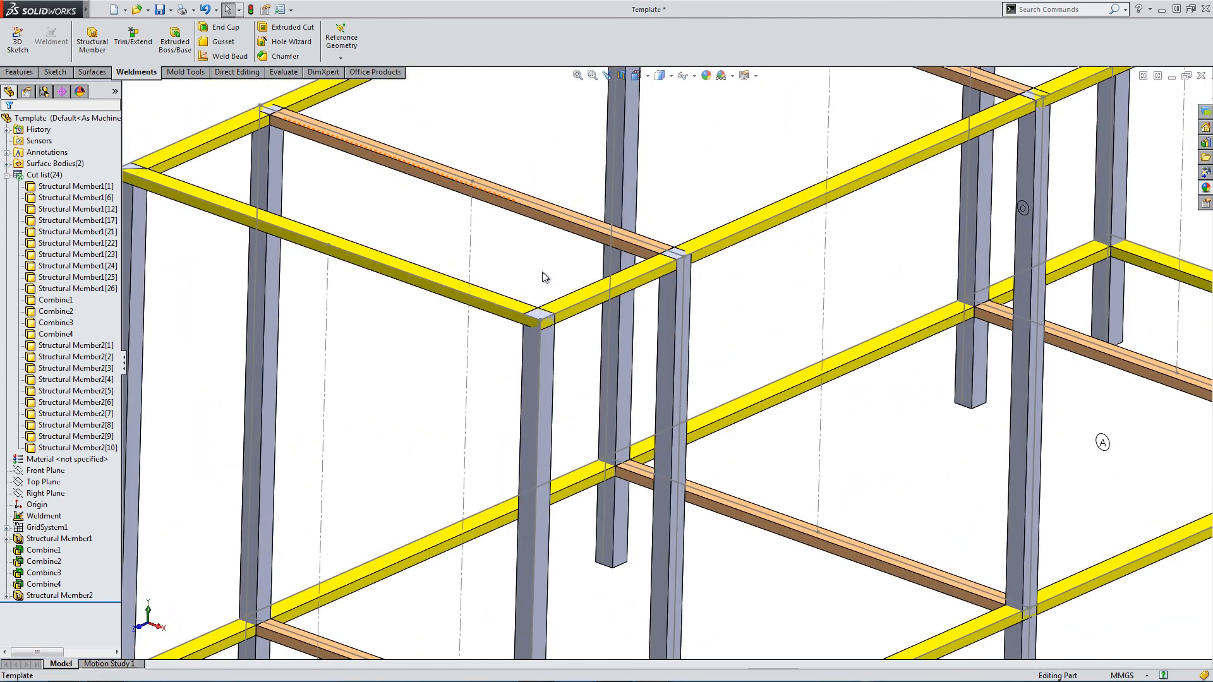
{"action": "left_click", "coordinate": [134, 36]}
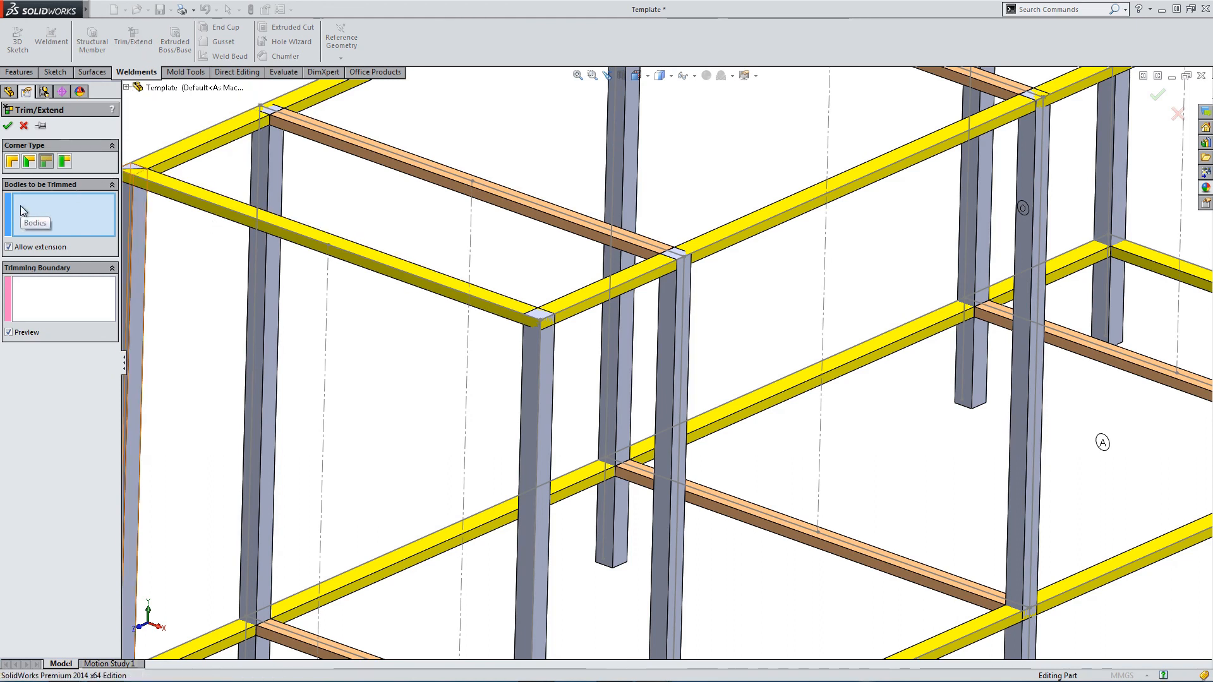
{"action": "left_click", "coordinate": [270, 286]}
{"action": "left_click", "coordinate": [139, 279]}
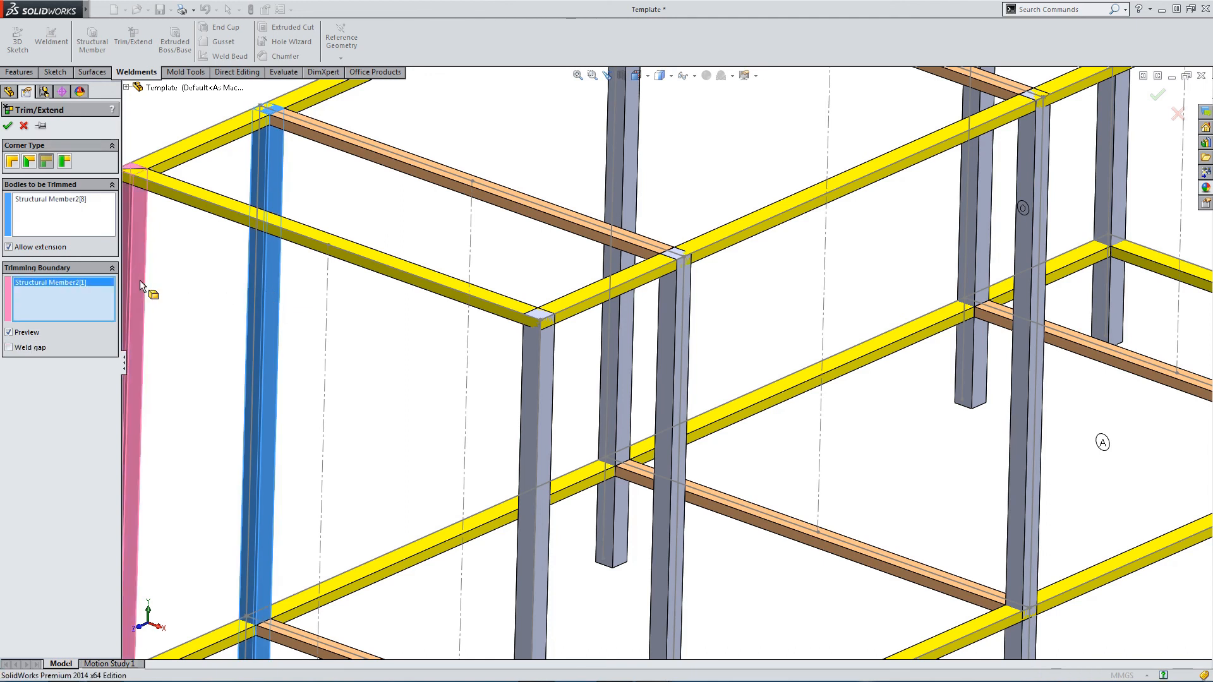
{"action": "key", "text": "f"}
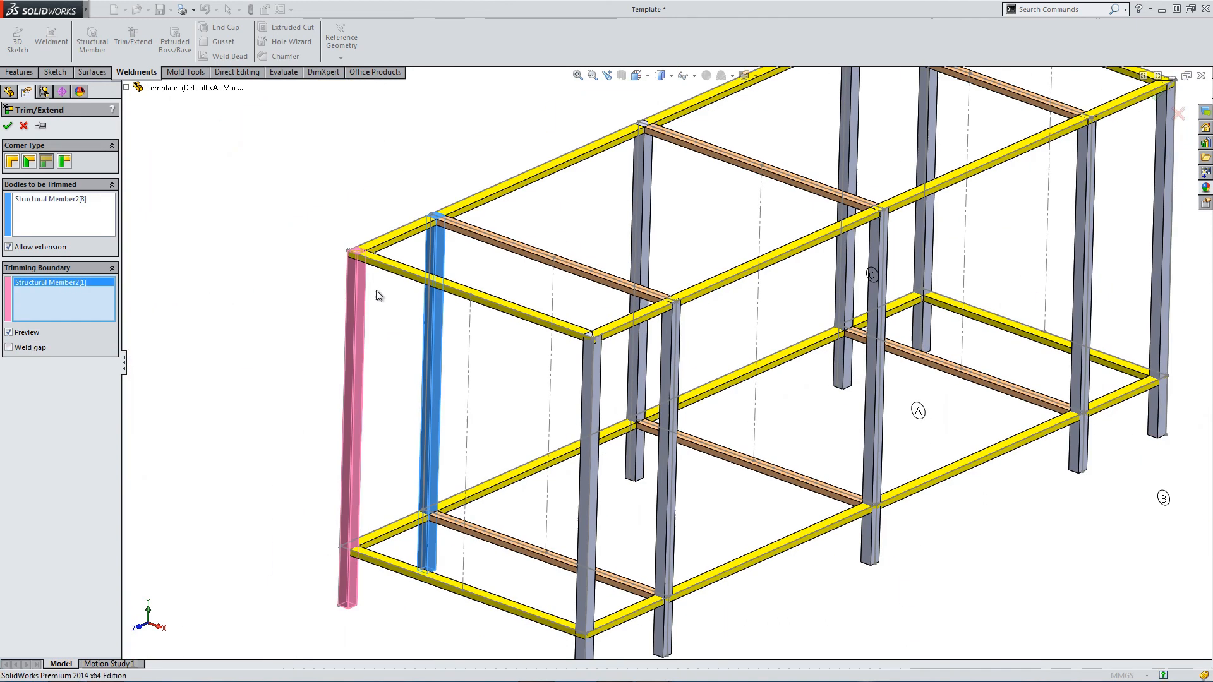
{"action": "left_click", "coordinate": [64, 161]}
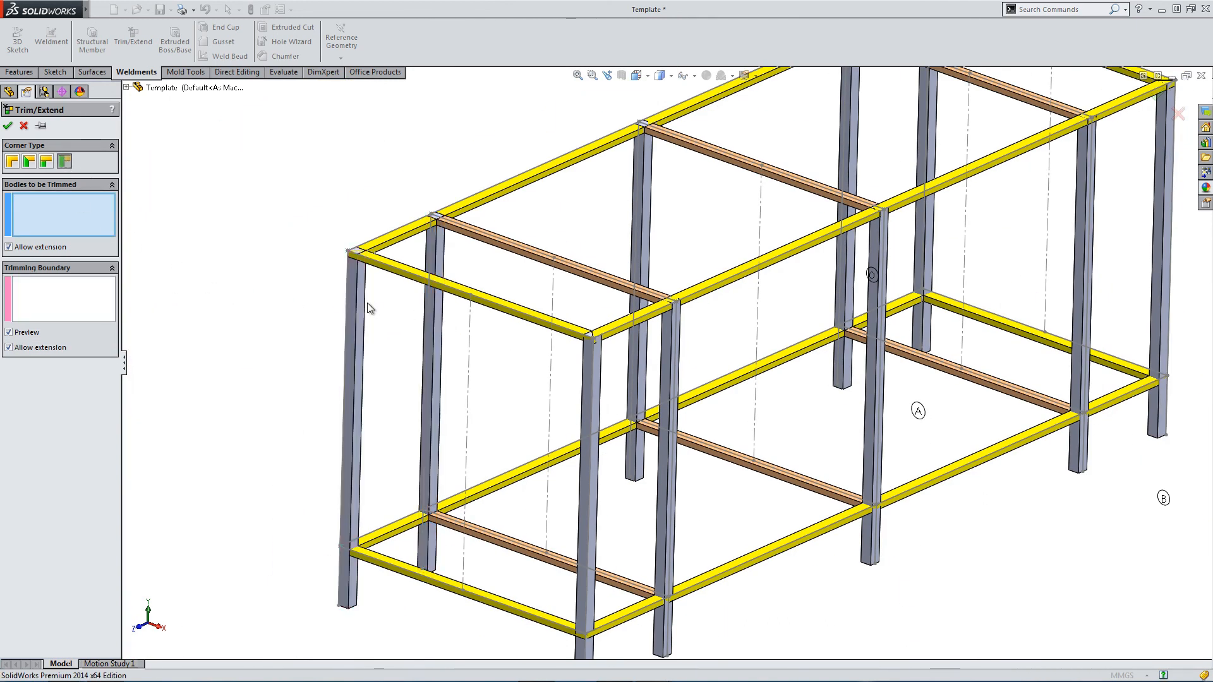
- Set the corner type to End Trim and choose all ten vertical posts as the bodies to be trimmed
{"action": "left_click", "coordinate": [17, 161]}
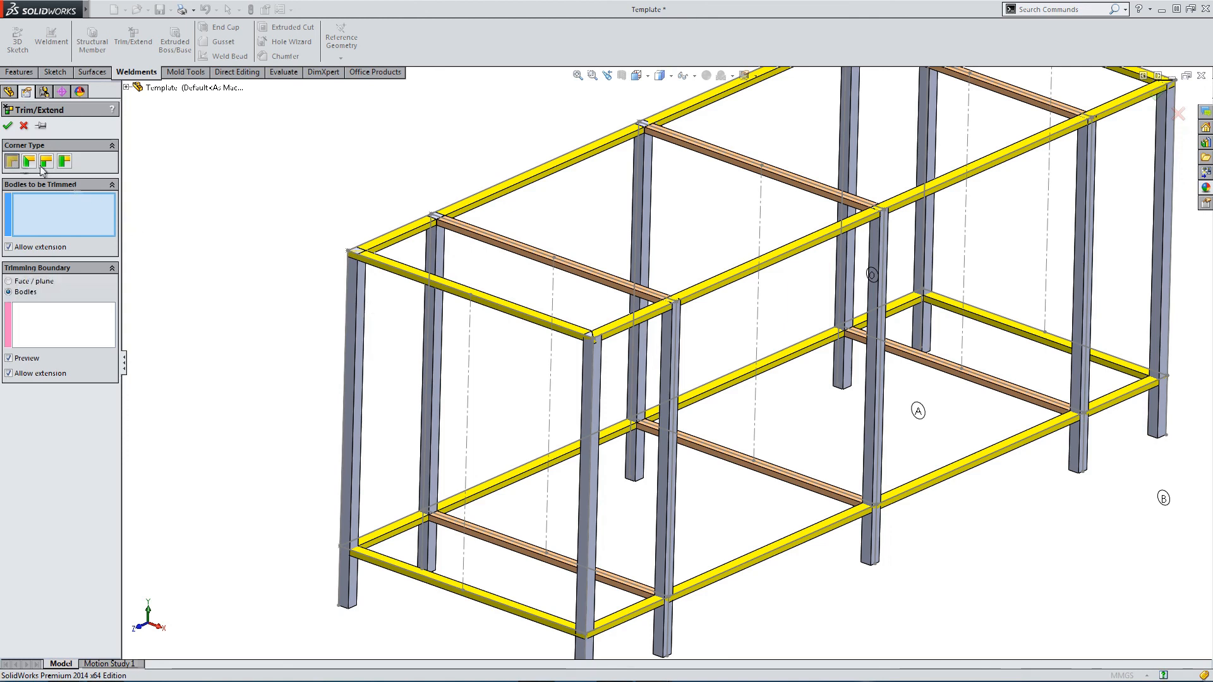
{"action": "left_click", "coordinate": [355, 316]}
{"action": "left_click", "coordinate": [434, 329]}
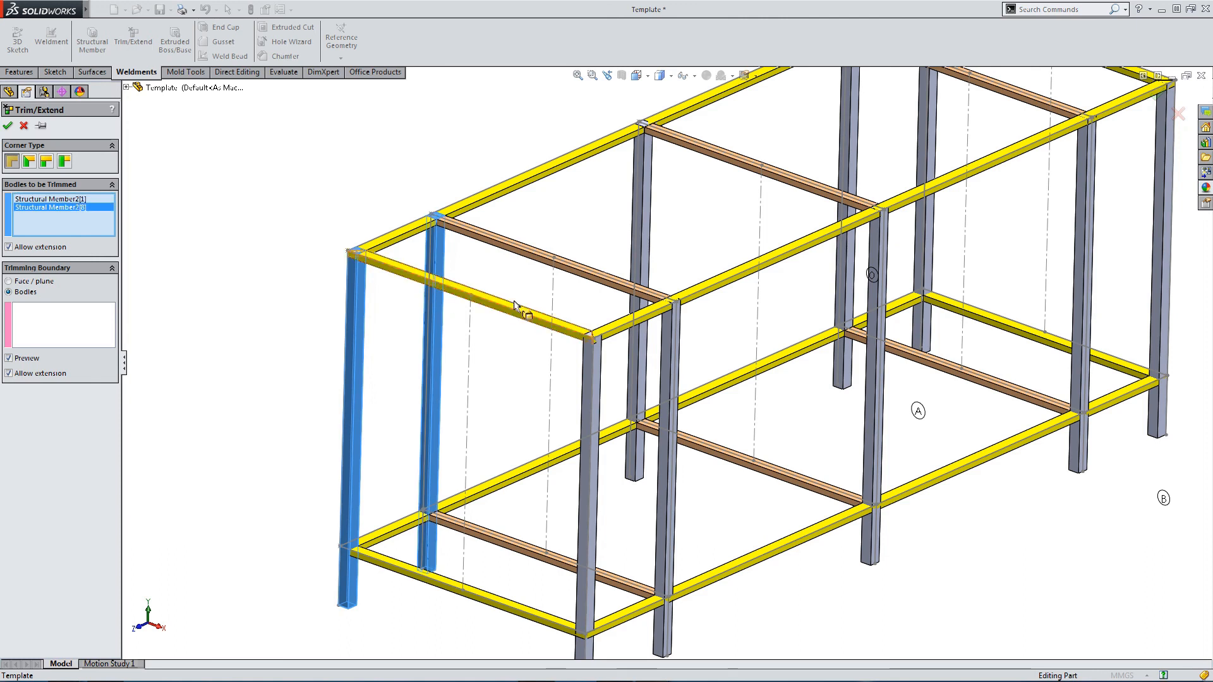
{"action": "left_click", "coordinate": [648, 187]}
{"action": "left_click", "coordinate": [856, 127]}
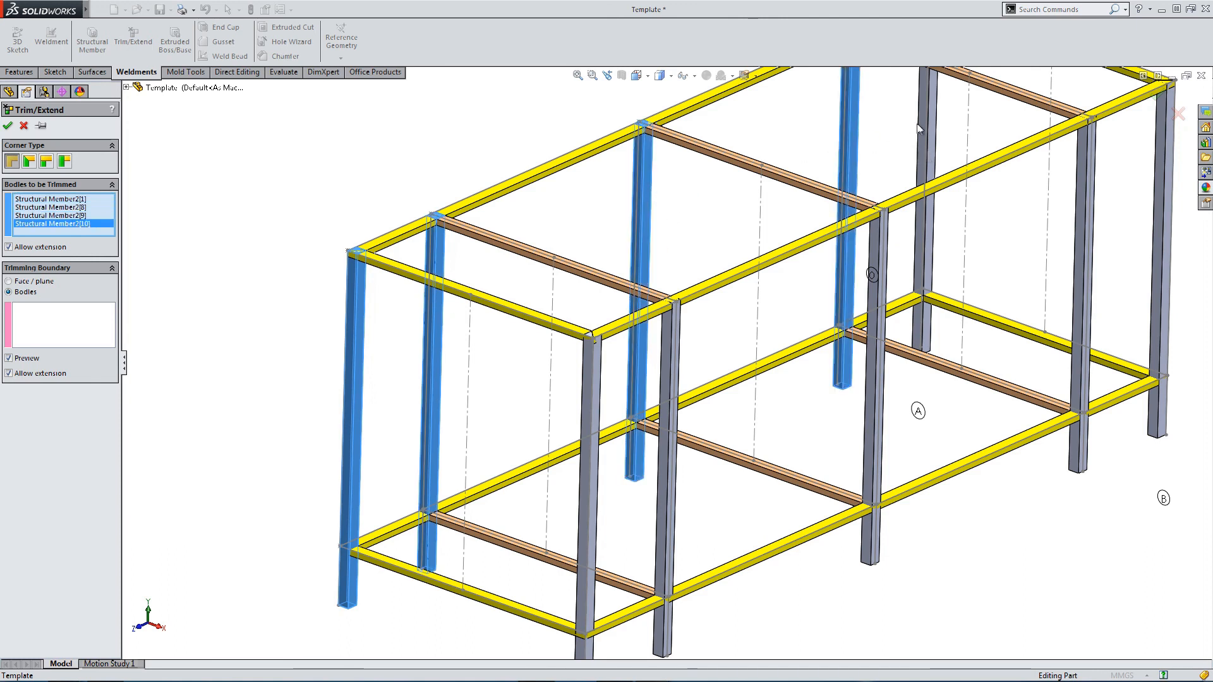
{"action": "left_click", "coordinate": [921, 126]}
{"action": "left_click", "coordinate": [591, 379]}
{"action": "left_click", "coordinate": [668, 359]}
{"action": "left_click", "coordinate": [877, 244]}
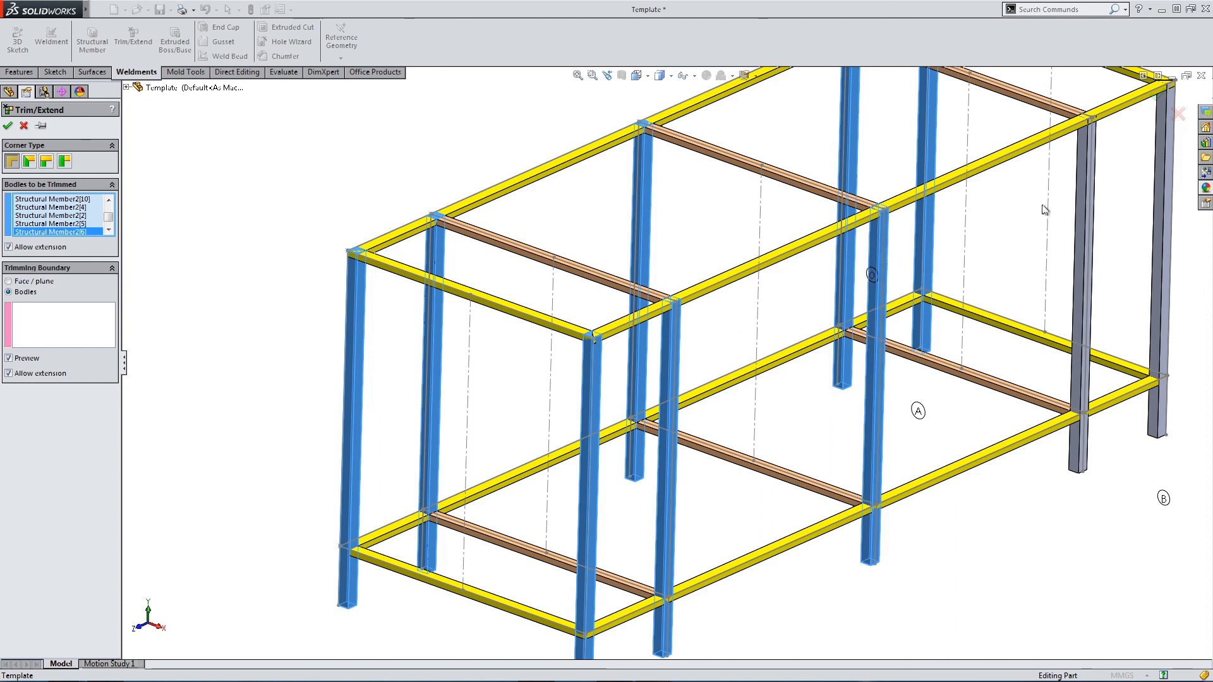
{"action": "left_click", "coordinate": [1078, 199]}
{"action": "left_click", "coordinate": [1163, 169]}
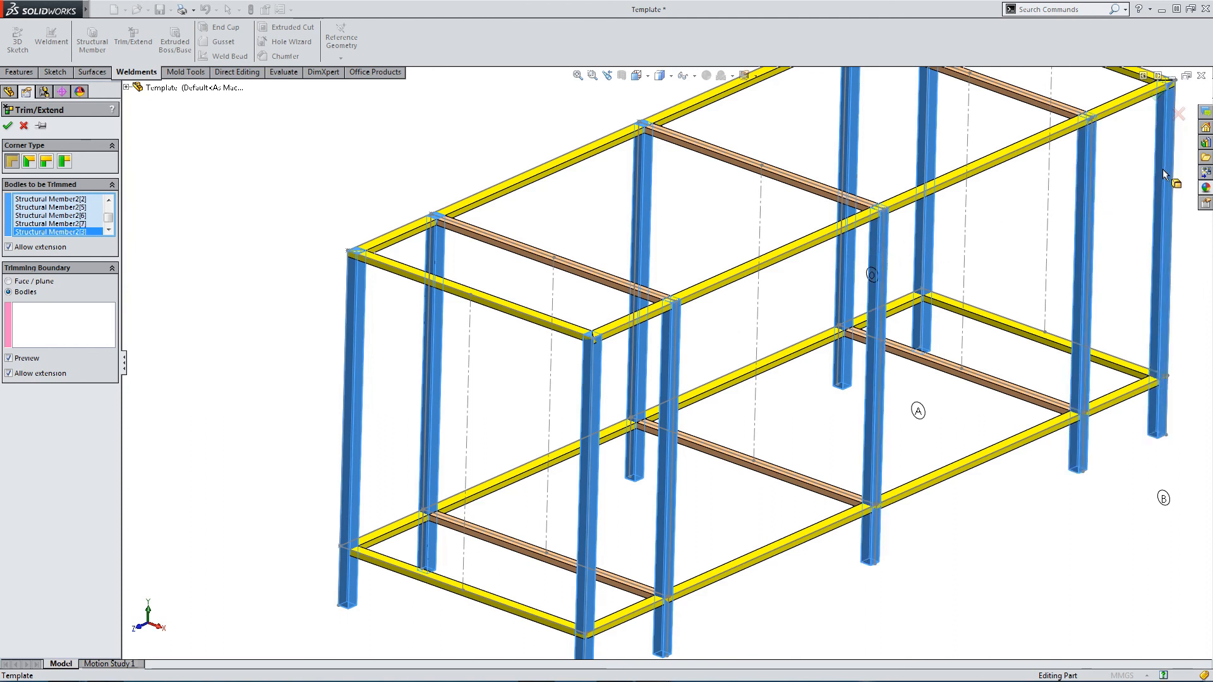
- Add the four long yellow rails, upper and lower on both long sides, as trimming boundary bodies
{"action": "left_click", "coordinate": [38, 327]}
{"action": "left_click", "coordinate": [701, 288]}
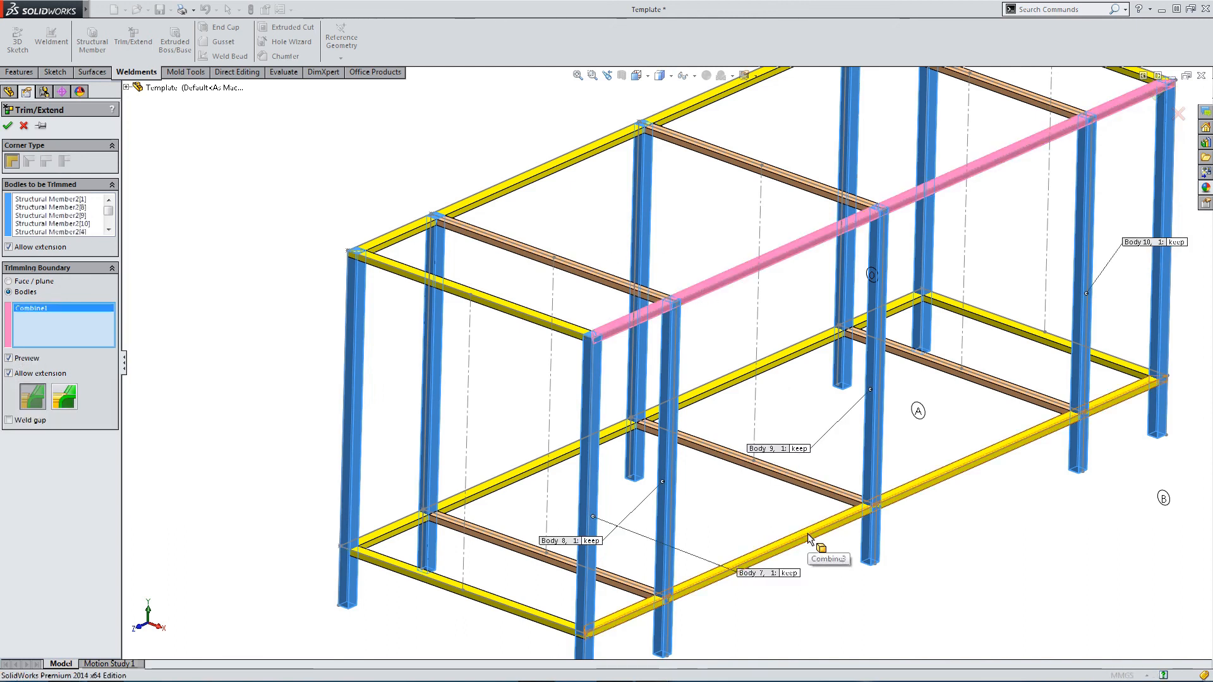
{"action": "left_click", "coordinate": [808, 534]}
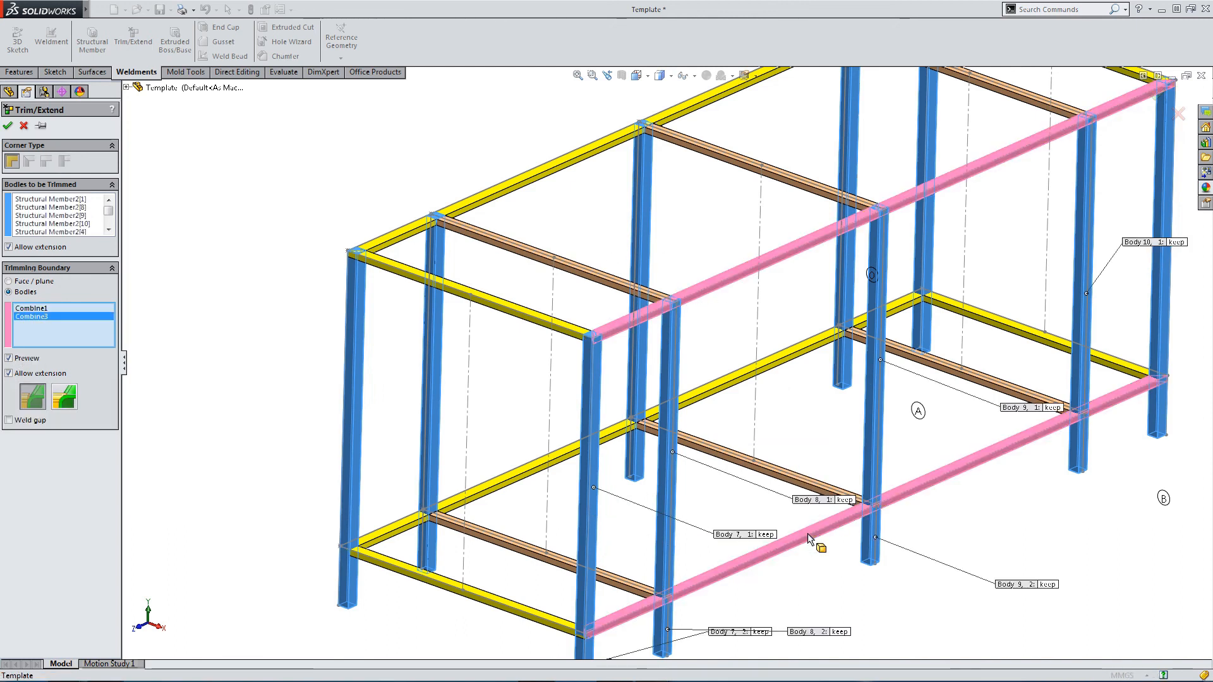
{"action": "left_click", "coordinate": [499, 196]}
{"action": "left_click", "coordinate": [509, 476]}
- Add the four short yellow end rails as trimming boundary bodies and apply the trim, keeping all post segments
{"action": "left_click", "coordinate": [452, 596]}
{"action": "left_click", "coordinate": [987, 321]}
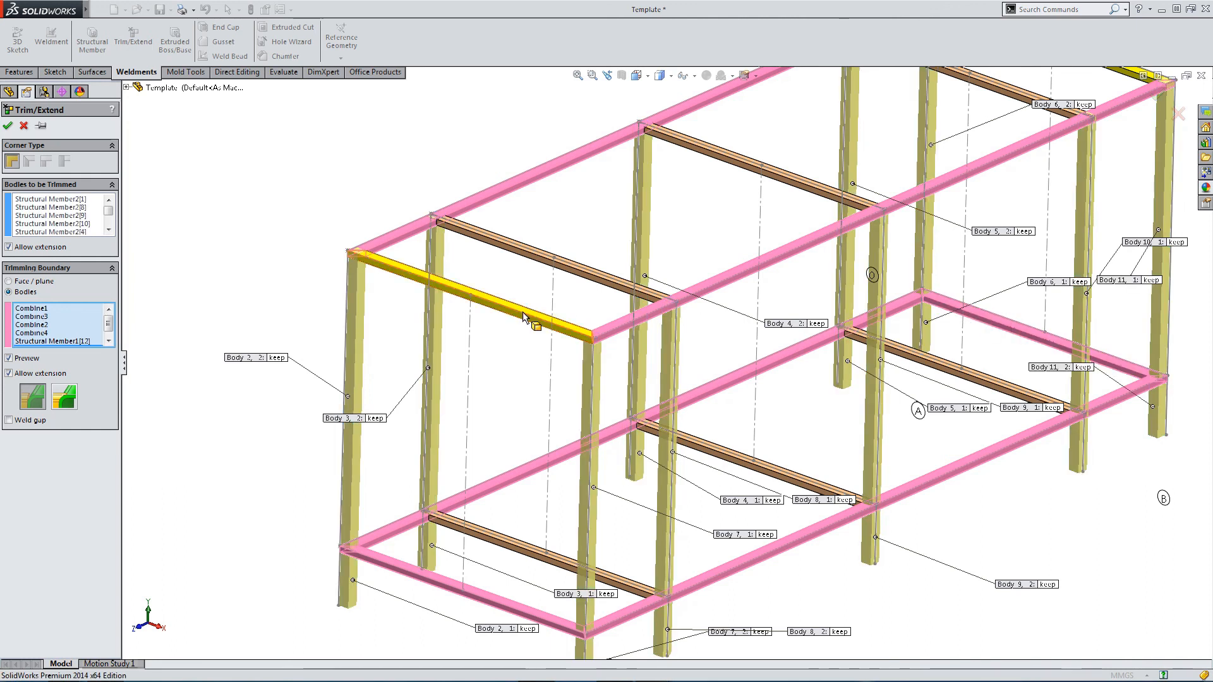
{"action": "left_click", "coordinate": [523, 318]}
{"action": "scroll", "coordinate": [668, 274], "scroll_direction": "up", "scroll_amount": 3}
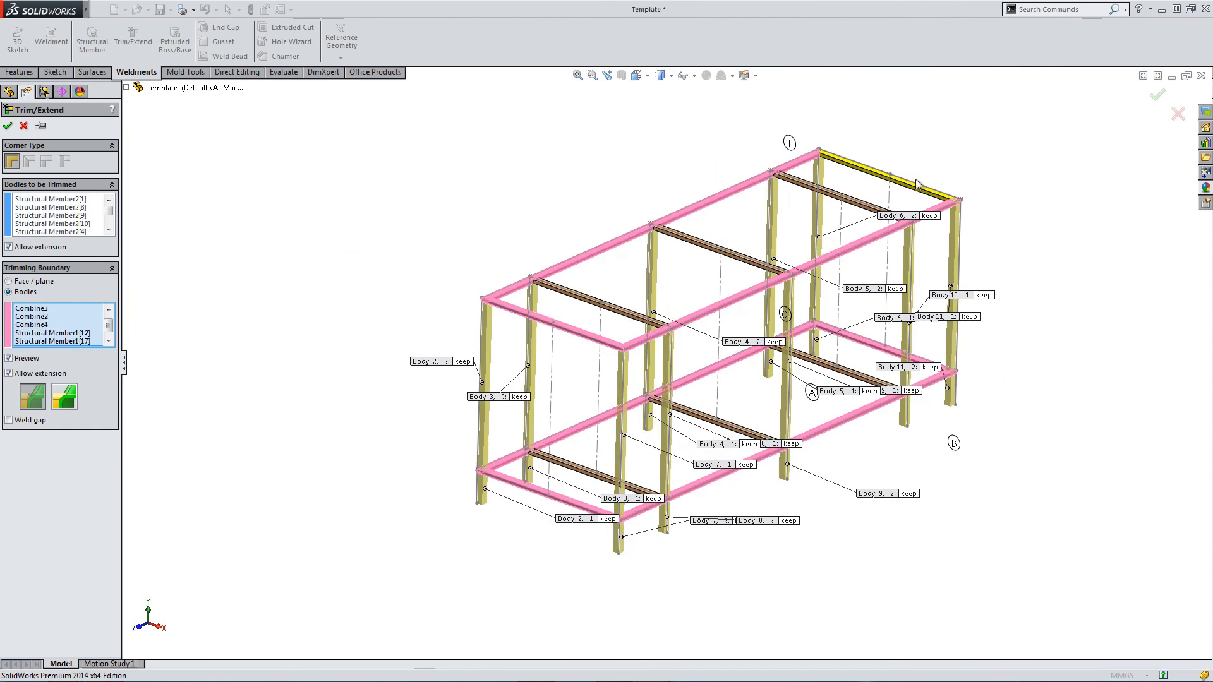
{"action": "left_click", "coordinate": [901, 194]}
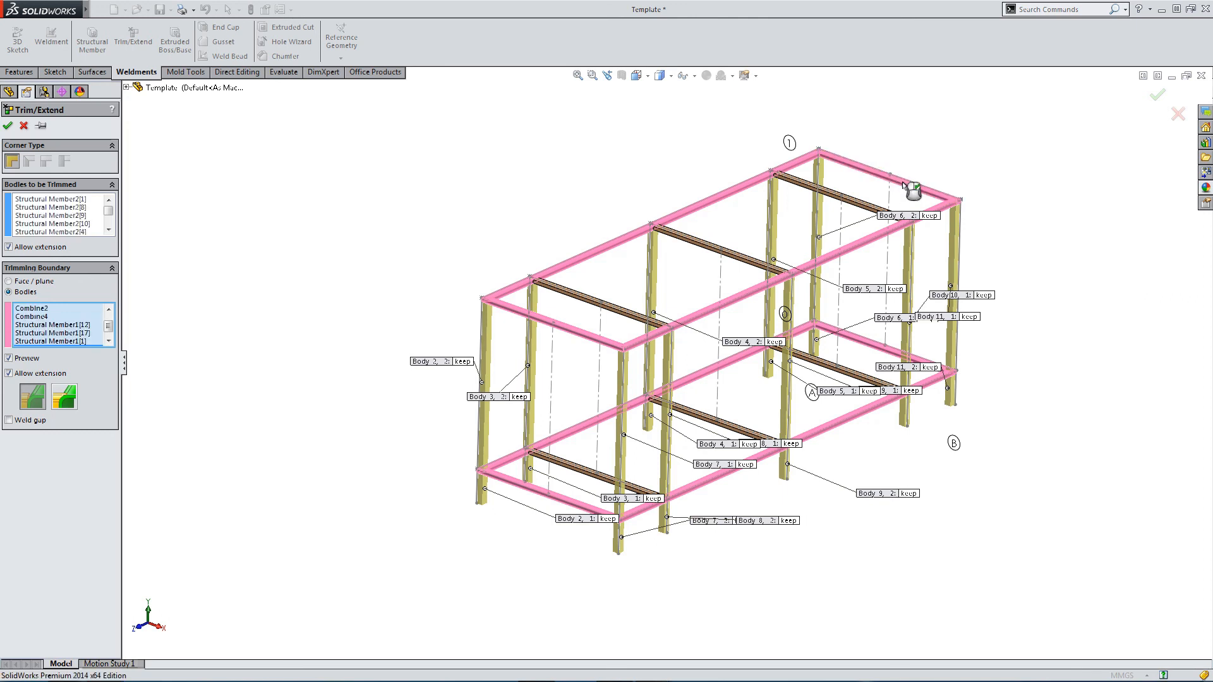
{"action": "scroll", "coordinate": [705, 359], "scroll_direction": "down", "scroll_amount": 3}
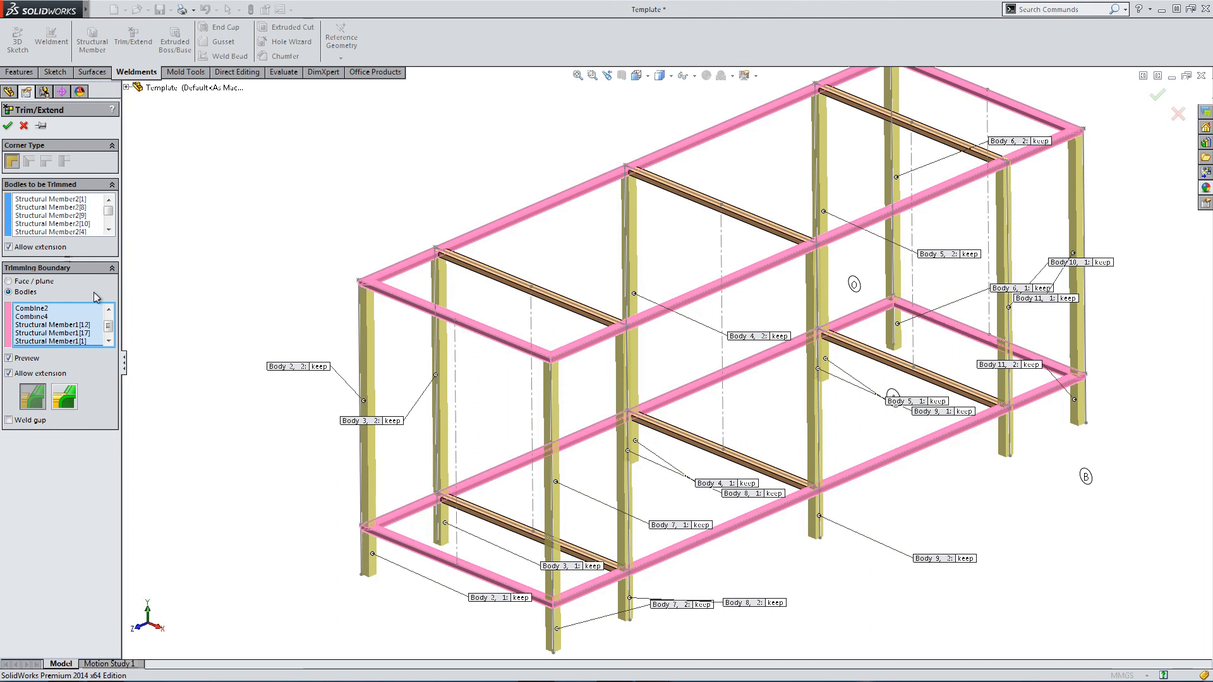
{"action": "left_click", "coordinate": [9, 124]}
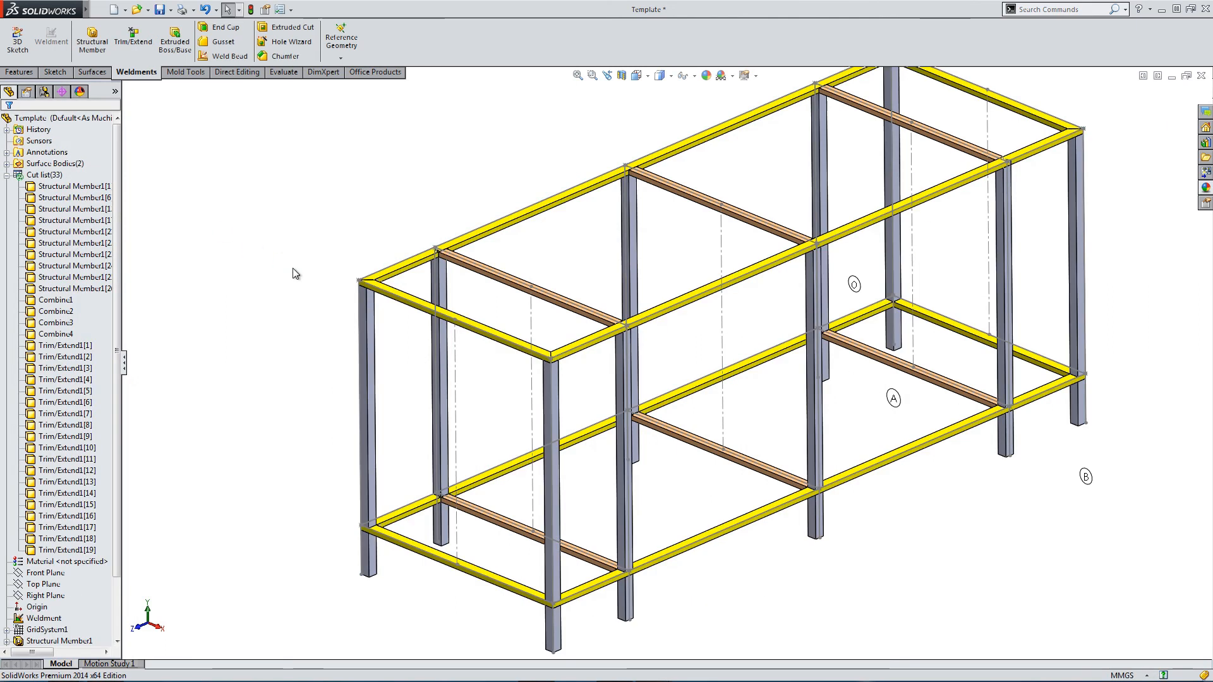
- Examine the middle front post's segment below the lower rail and its matching body in the cut list
{"action": "scroll", "coordinate": [606, 519], "scroll_direction": "up", "scroll_amount": 3}
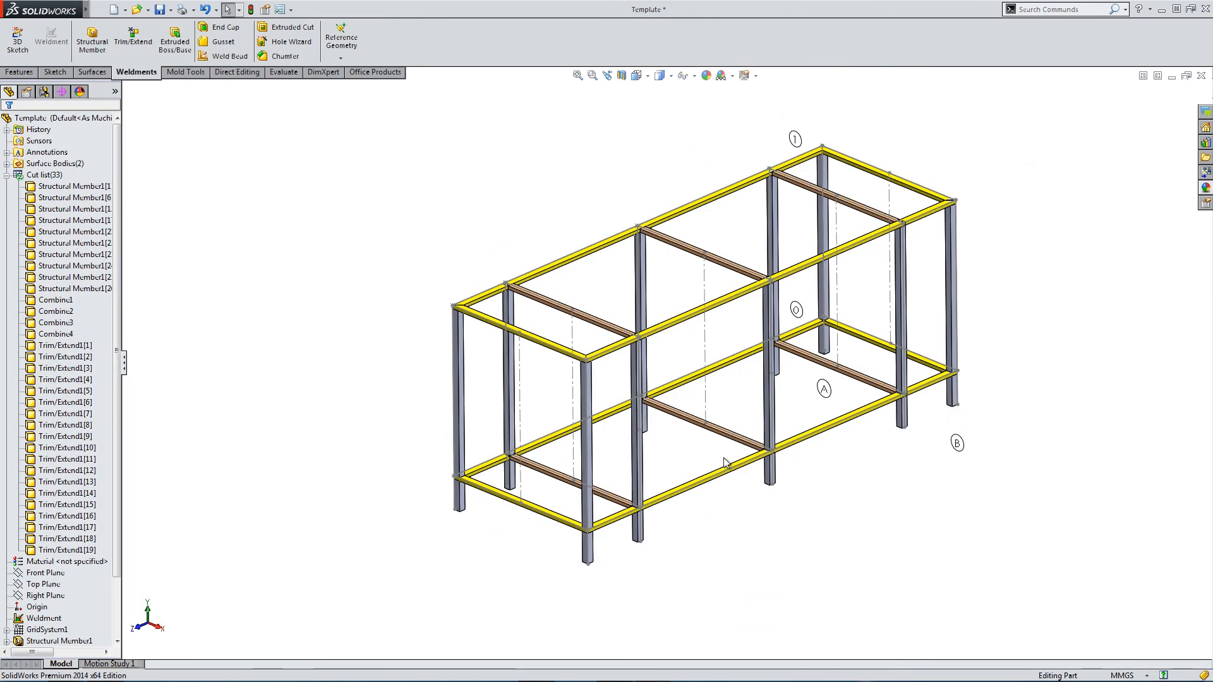
{"action": "middle_click_drag", "start_coordinate": [723, 458], "coordinate": [724, 398]}
{"action": "scroll", "coordinate": [776, 478], "scroll_direction": "down", "scroll_amount": 10}
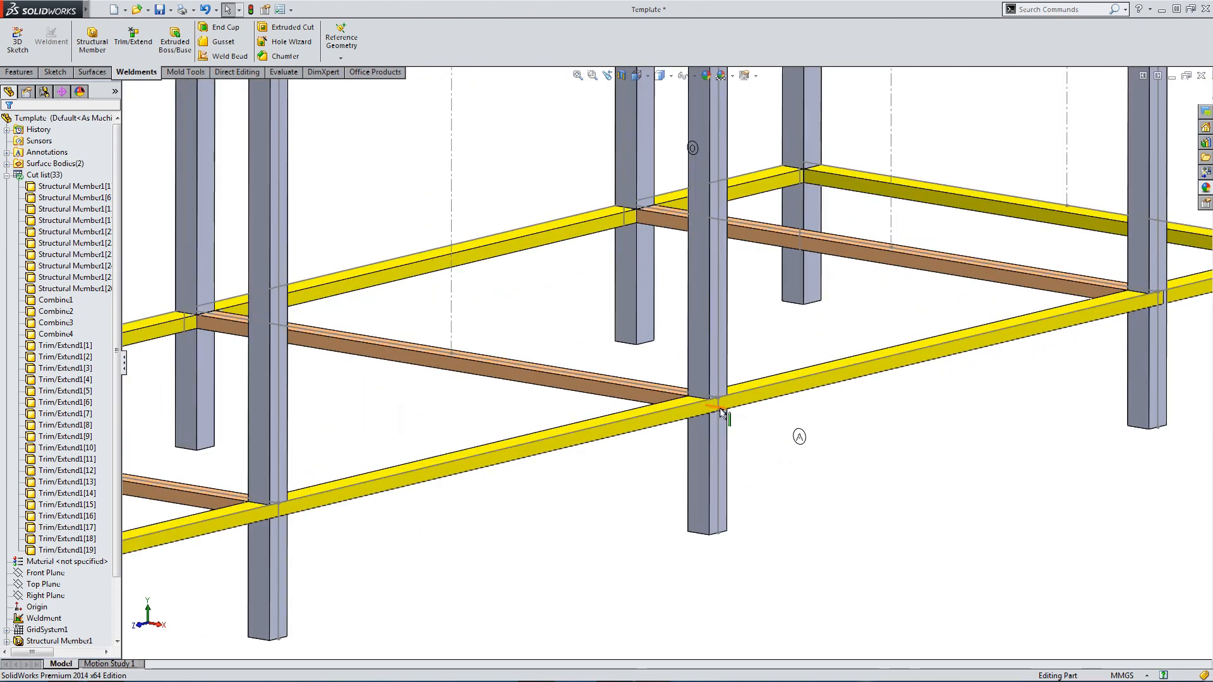
{"action": "middle_click_drag", "start_coordinate": [661, 318], "coordinate": [669, 441]}
{"action": "left_click", "coordinate": [670, 441]}
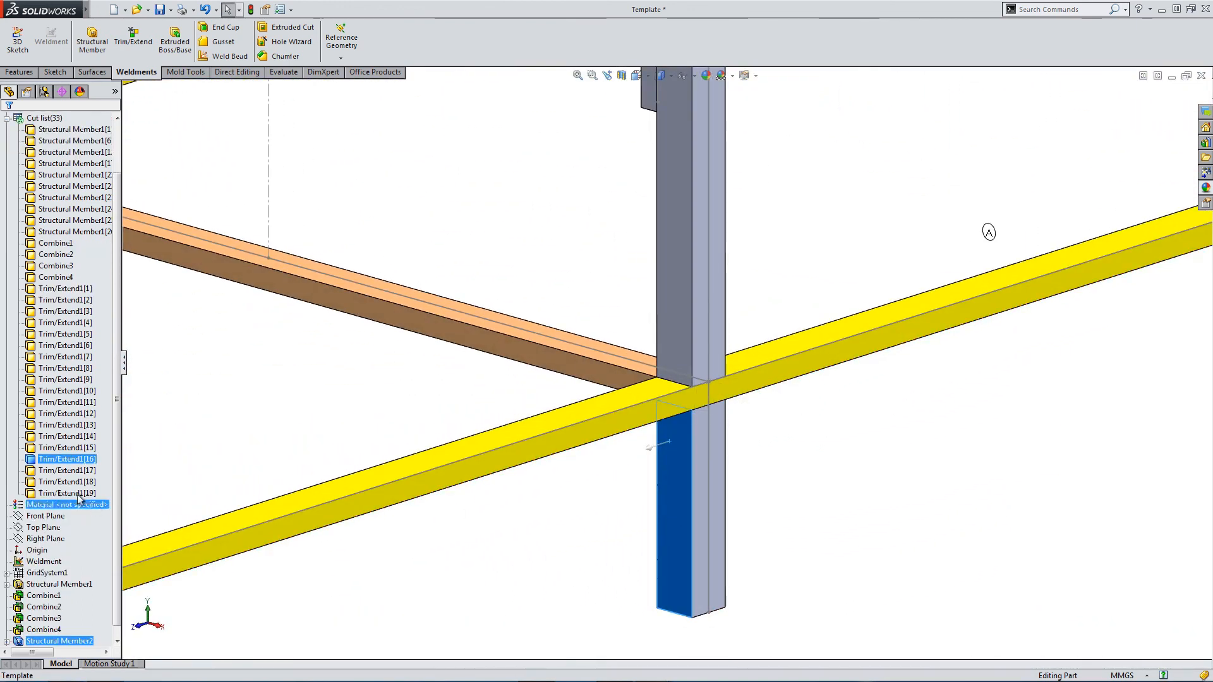
{"action": "left_click", "coordinate": [62, 460]}
{"action": "left_click", "coordinate": [507, 582]}
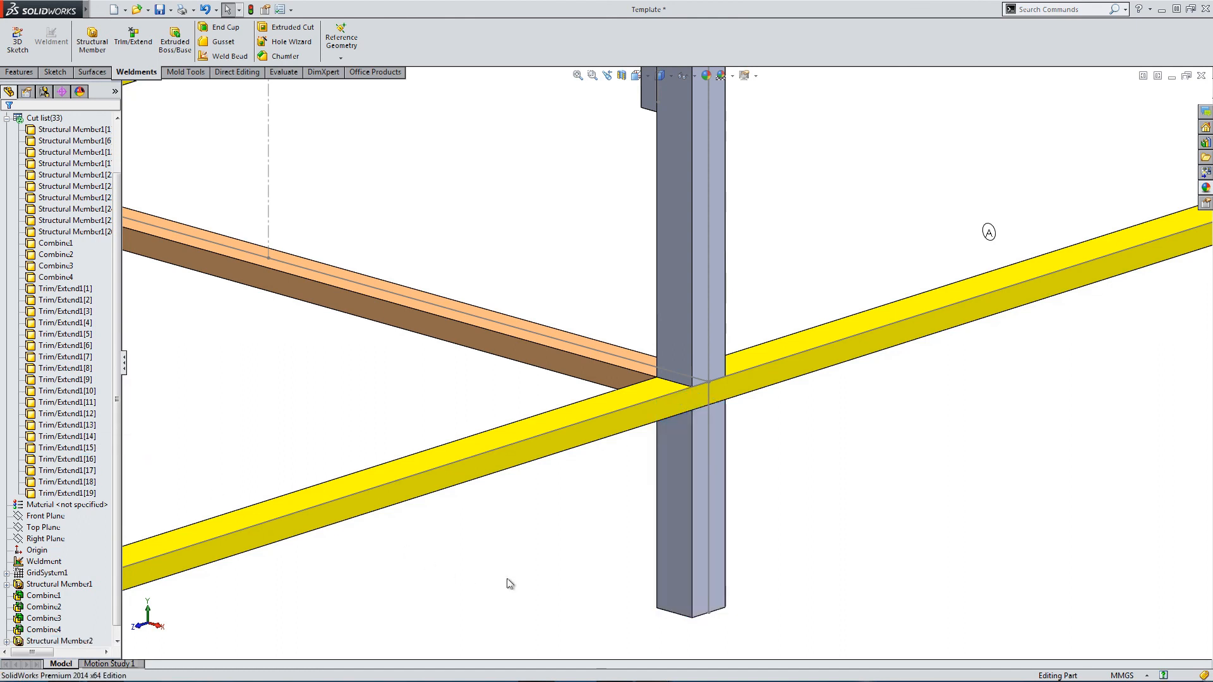
- Examine the middle front post's segment above the lower rail, its cut list body and its end at the upper rail
{"action": "left_click", "coordinate": [673, 326]}
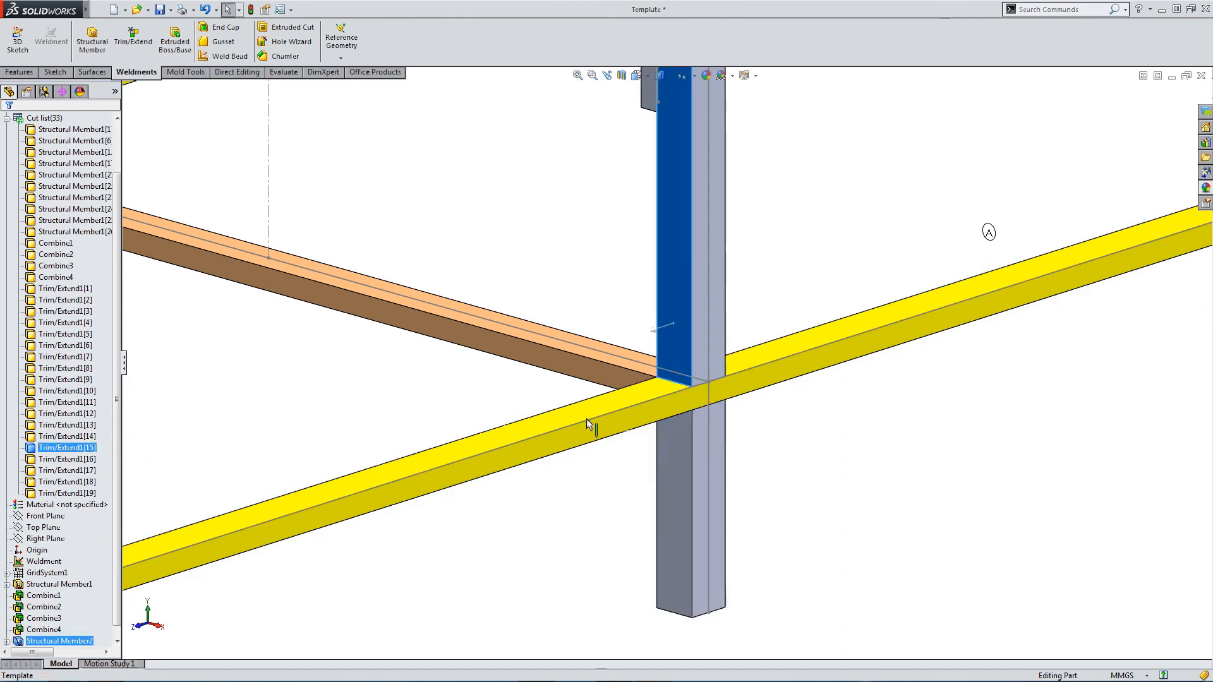
{"action": "left_click", "coordinate": [63, 449]}
{"action": "scroll", "coordinate": [444, 435], "scroll_direction": "up", "scroll_amount": 6}
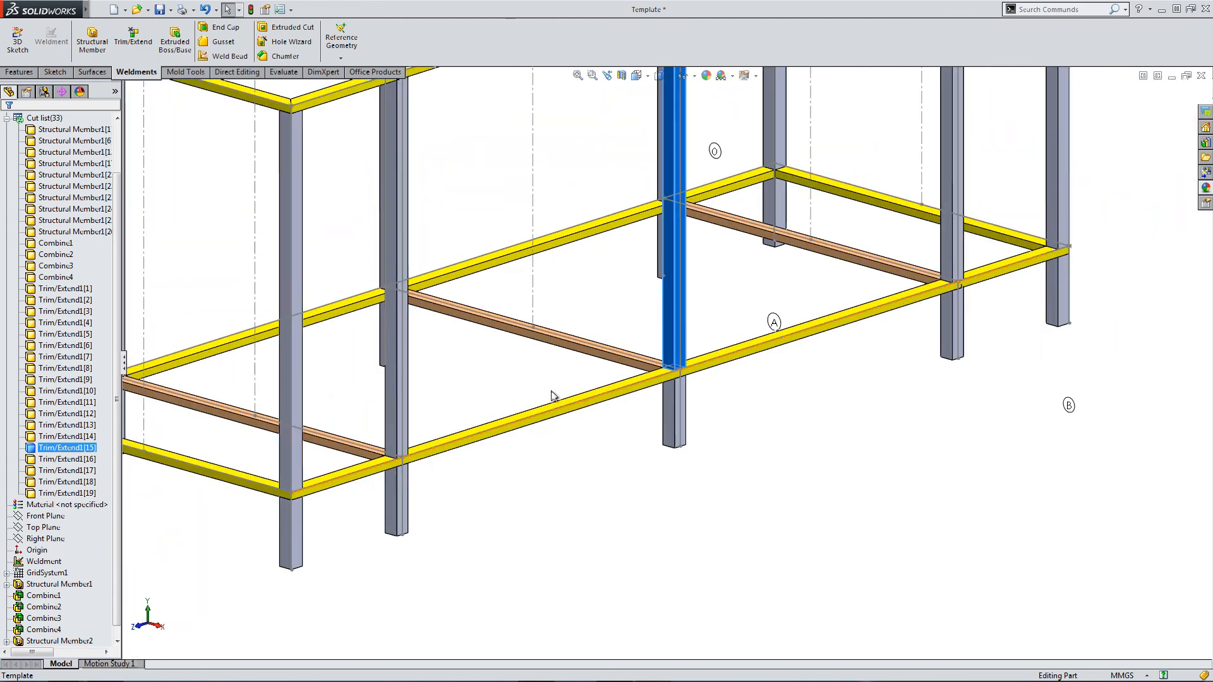
{"action": "scroll", "coordinate": [641, 158], "scroll_direction": "down", "scroll_amount": 4}
{"action": "mouse_move", "coordinate": [641, 158]}
{"action": "middle_mouse_down"}
{"action": "mouse_move", "coordinate": [661, 125]}
{"action": "mouse_move", "coordinate": [651, 136]}
{"action": "middle_mouse_up"}
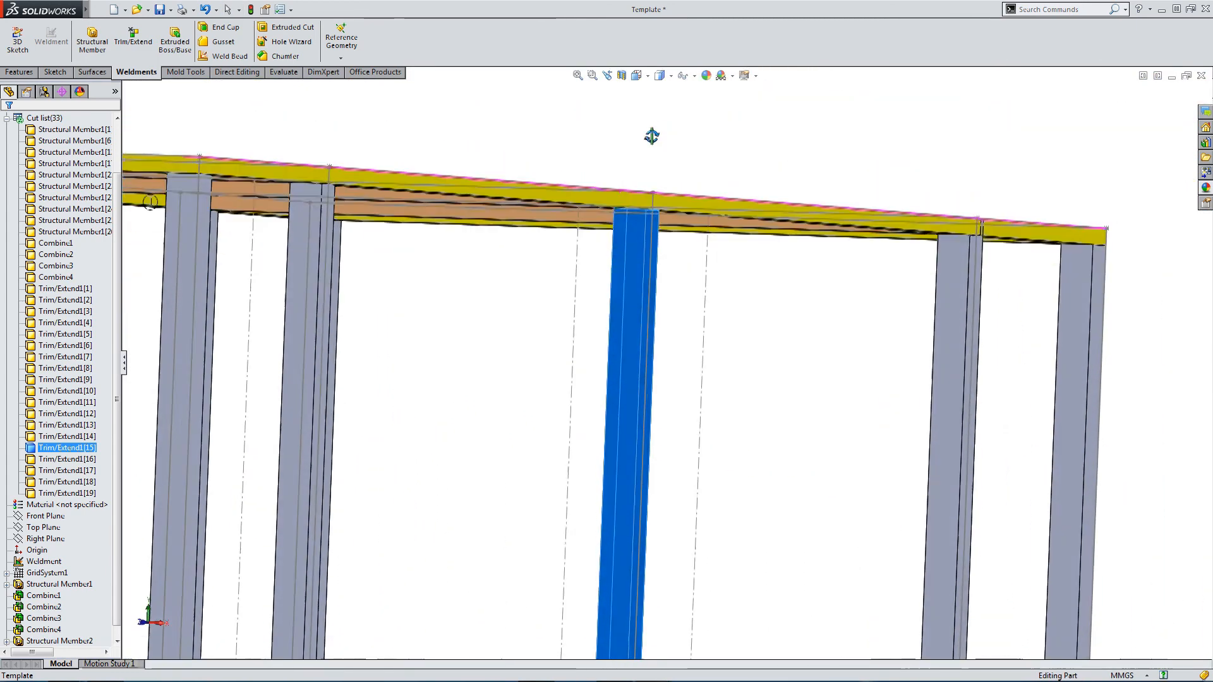